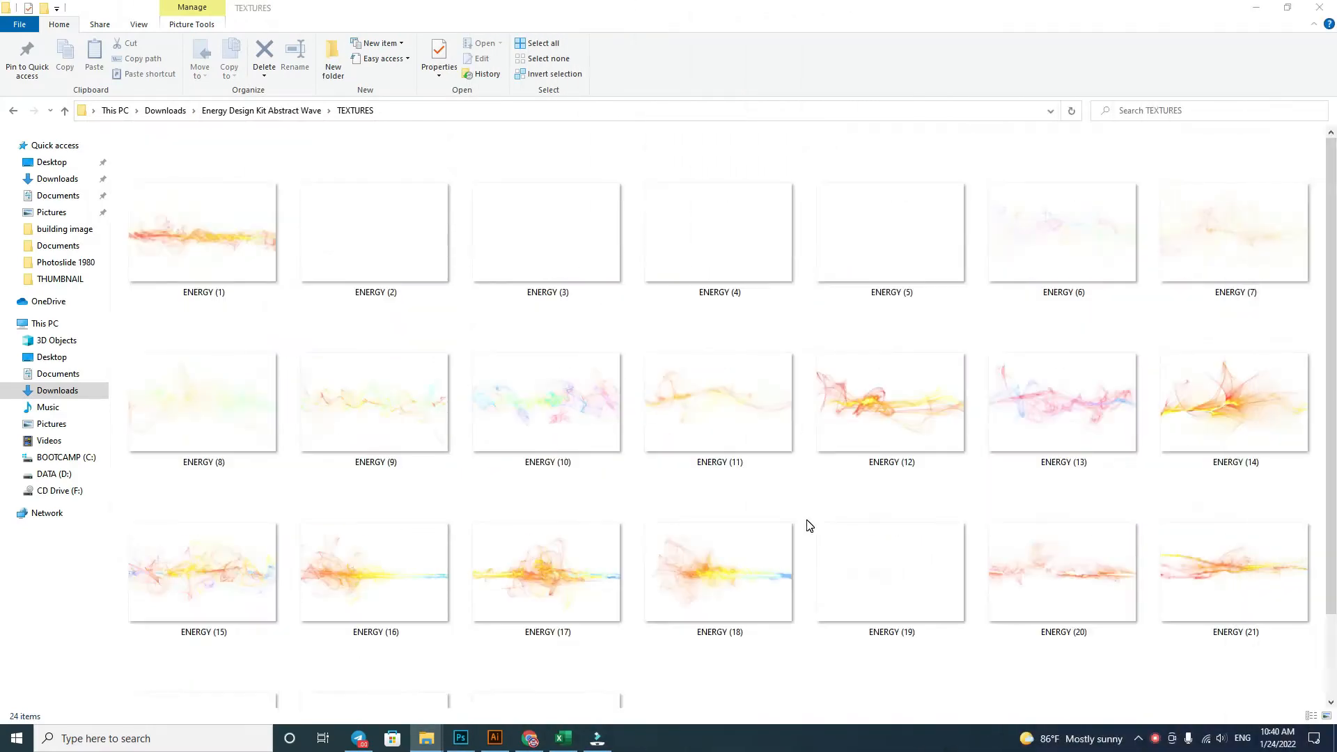
Step: Switch to Photoshop by opening ENERGY (1) from the TEXTURES folder there, and shift the wave slightly upward on the canvas
drag(239, 245, 850, 639)
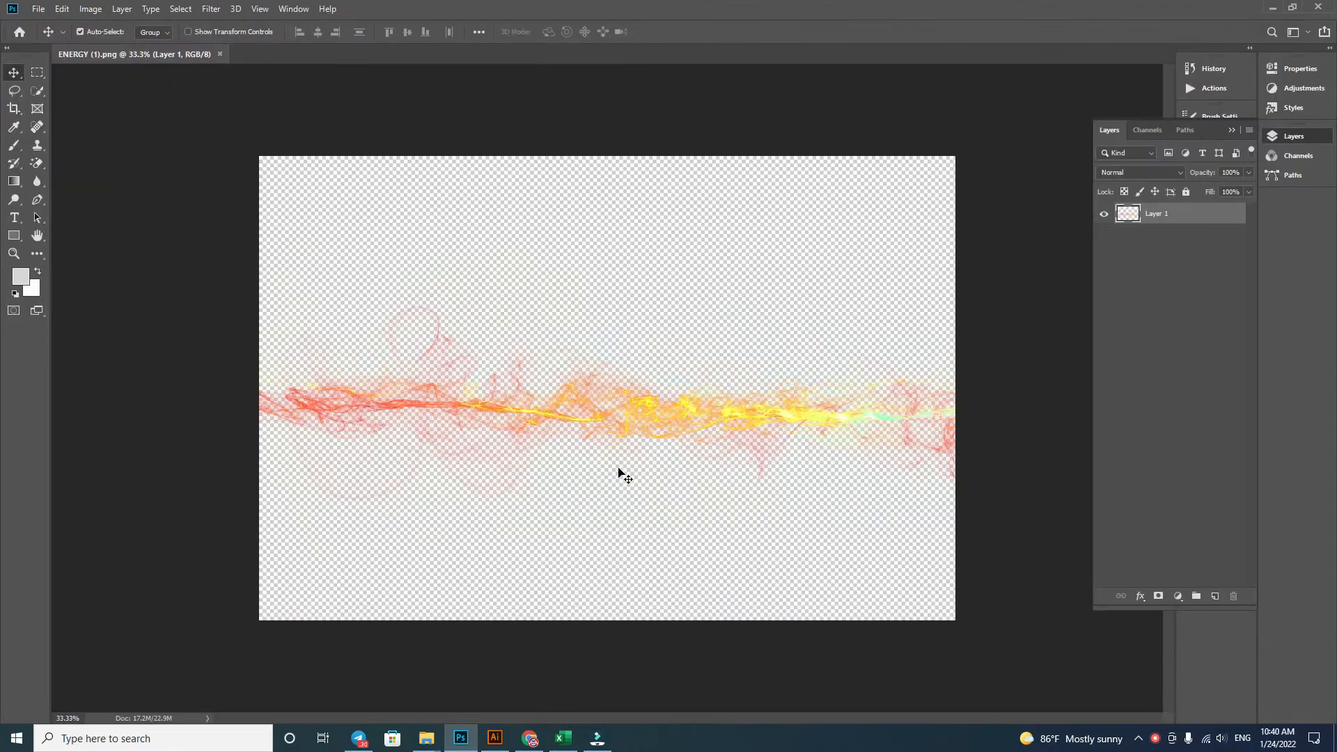
drag(663, 431, 665, 379)
click(1232, 130)
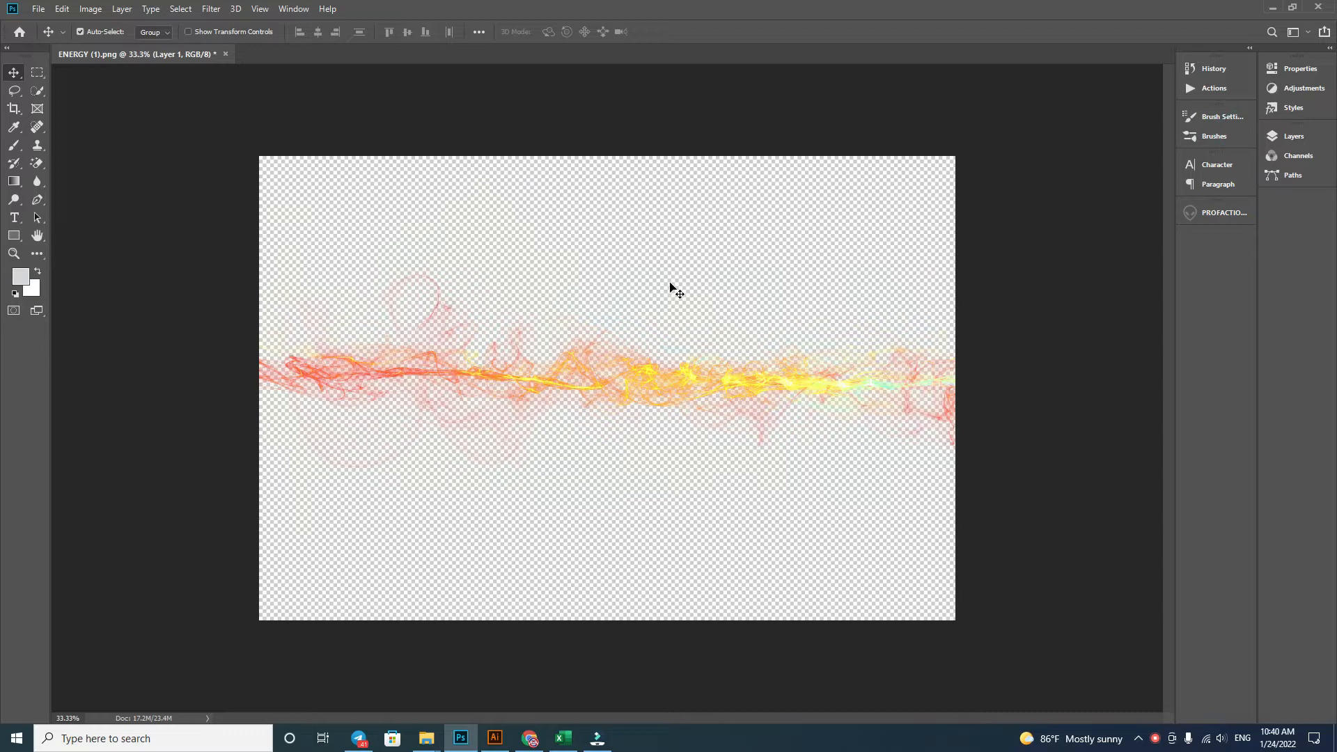
Step: Draw a rectangle shape about 3528 by 2255 px that covers the whole canvas
click(131, 273)
click(14, 235)
drag(180, 130, 999, 653)
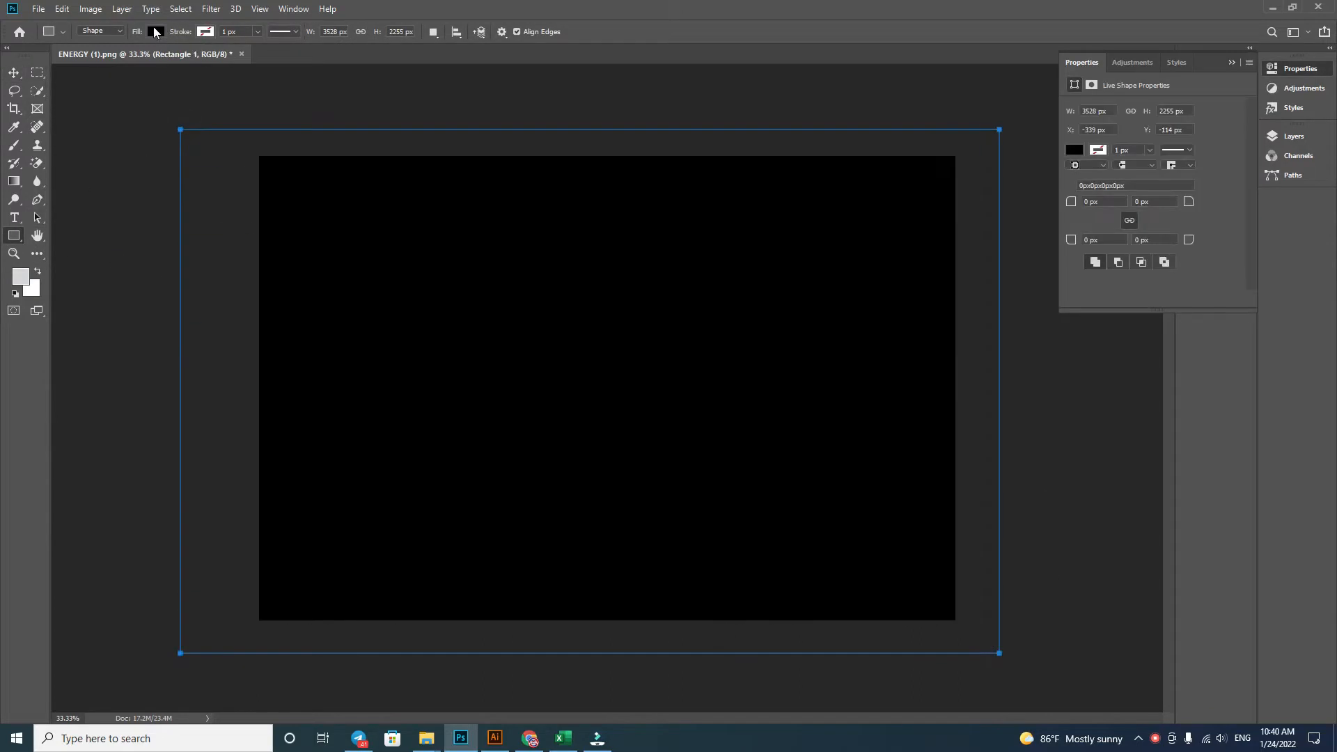
Step: Set the rectangle's fill to the light blue swatch after trying blue, magenta and red swatches
click(152, 31)
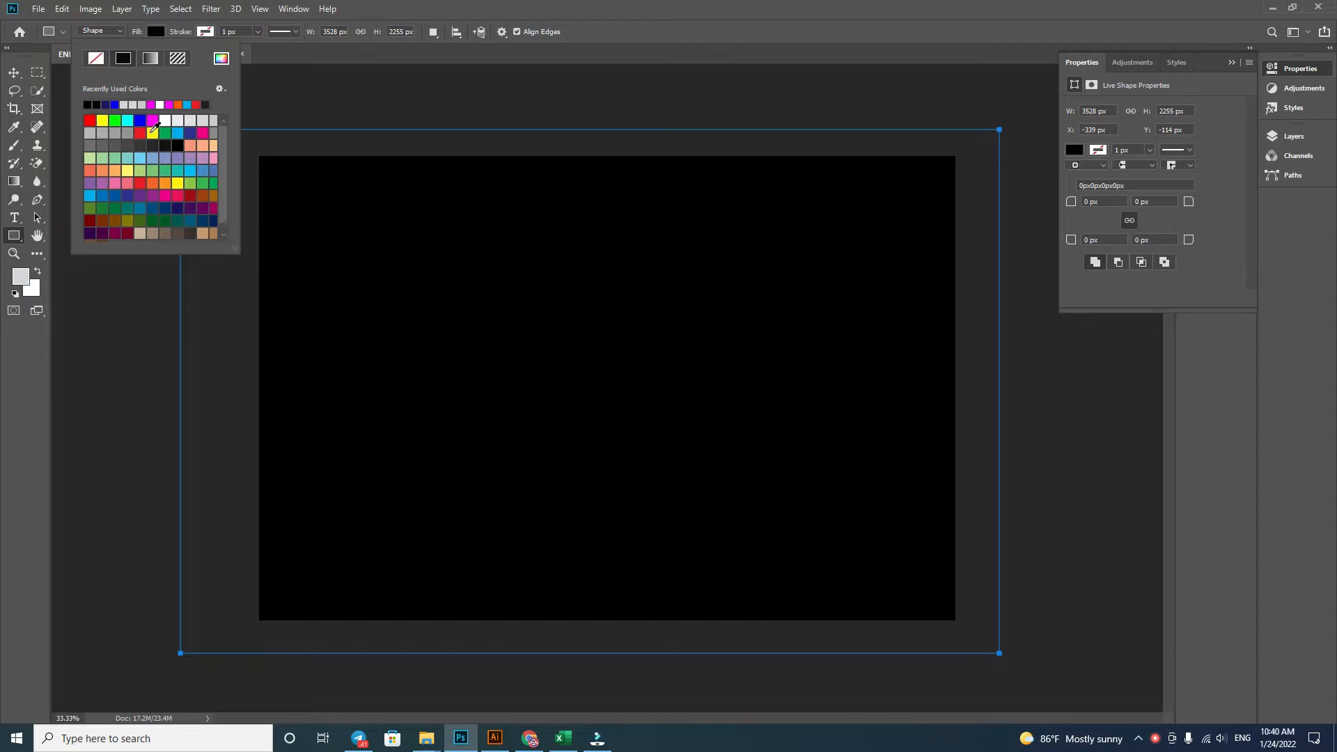
click(141, 120)
click(152, 121)
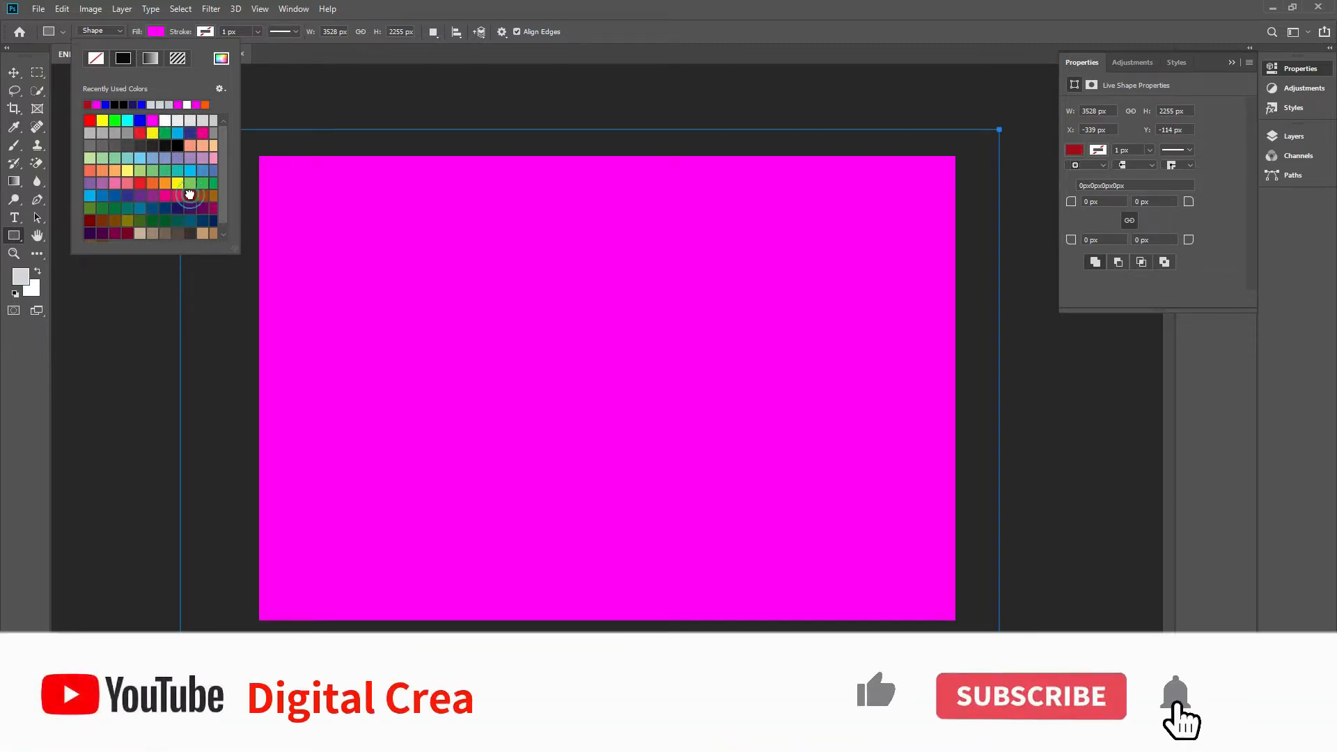
click(190, 195)
click(202, 221)
click(175, 133)
key(v)
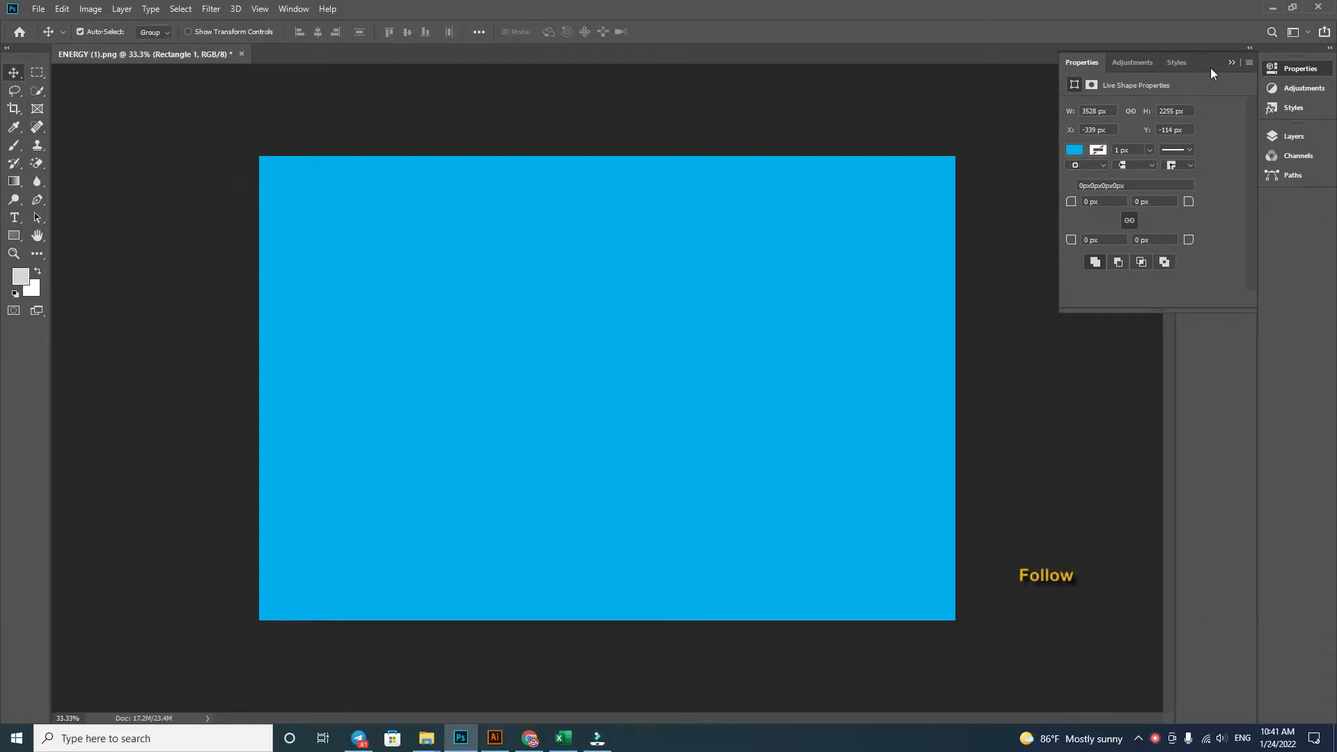
Step: Move the Rectangle 1 layer beneath Layer 1 and shift the energy wave into the lower part of the canvas
click(1232, 62)
click(1288, 136)
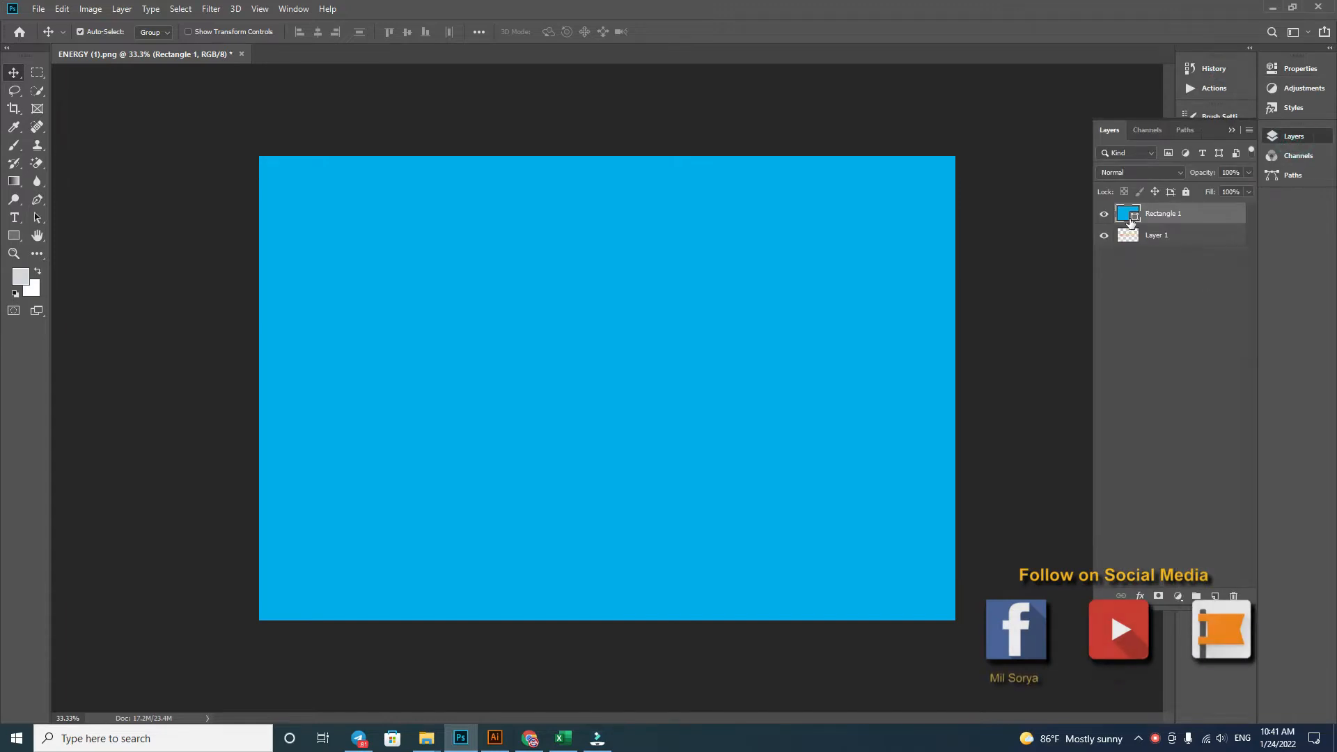
drag(1127, 218, 1124, 246)
drag(682, 396, 658, 498)
Step: Add the placeholder text Lorem Ipsum, enlarge it to heading size and position it above the wave
click(19, 220)
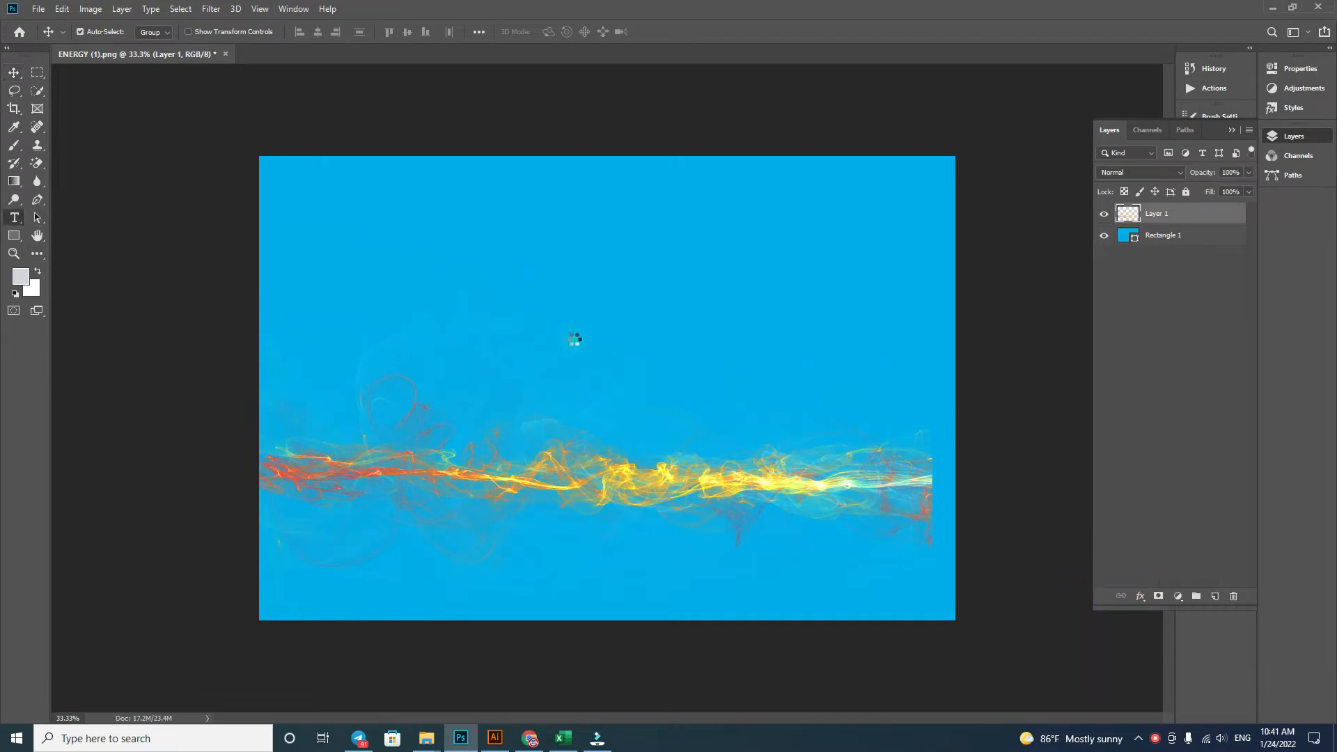
click(574, 339)
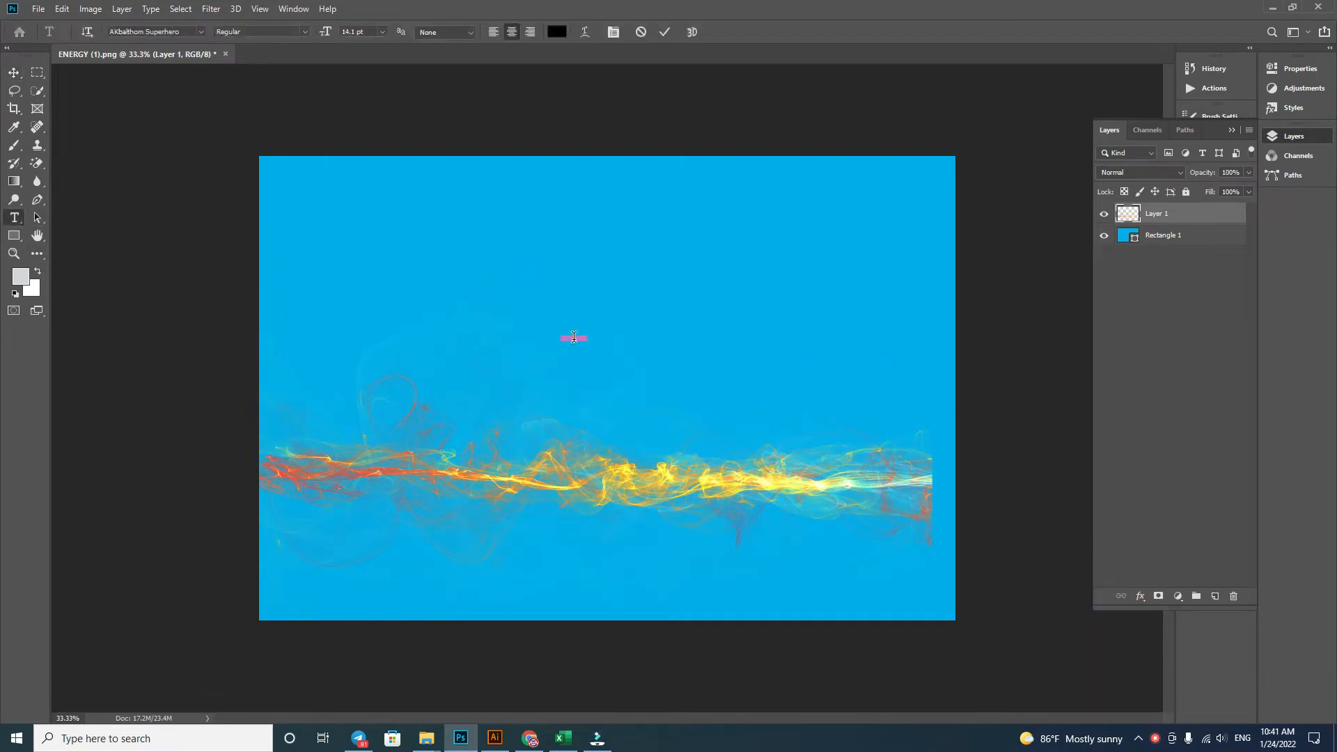
click(14, 72)
key(ctrl+t)
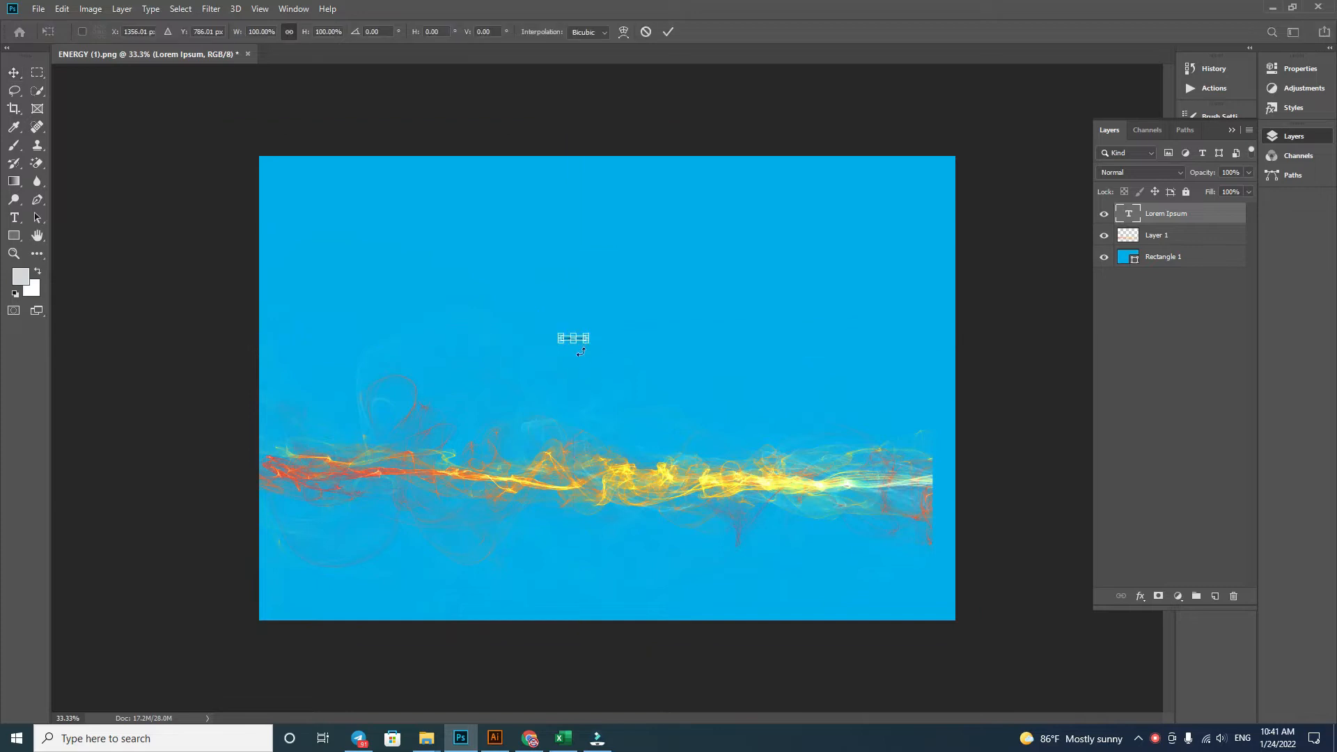
drag(592, 351, 912, 529)
drag(796, 366, 675, 318)
key(Return)
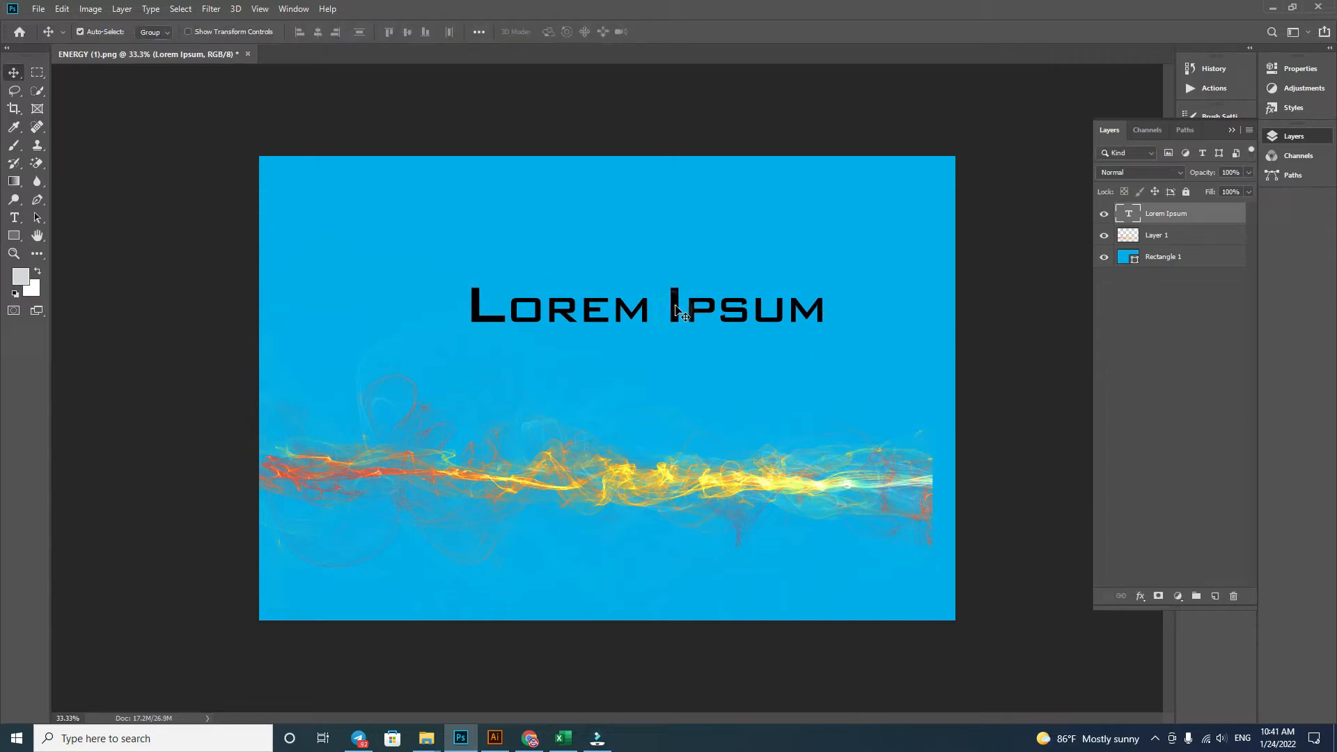
Step: Replace the placeholder text with "Energy Overlay" and move it closer to the wave
double_click(676, 309)
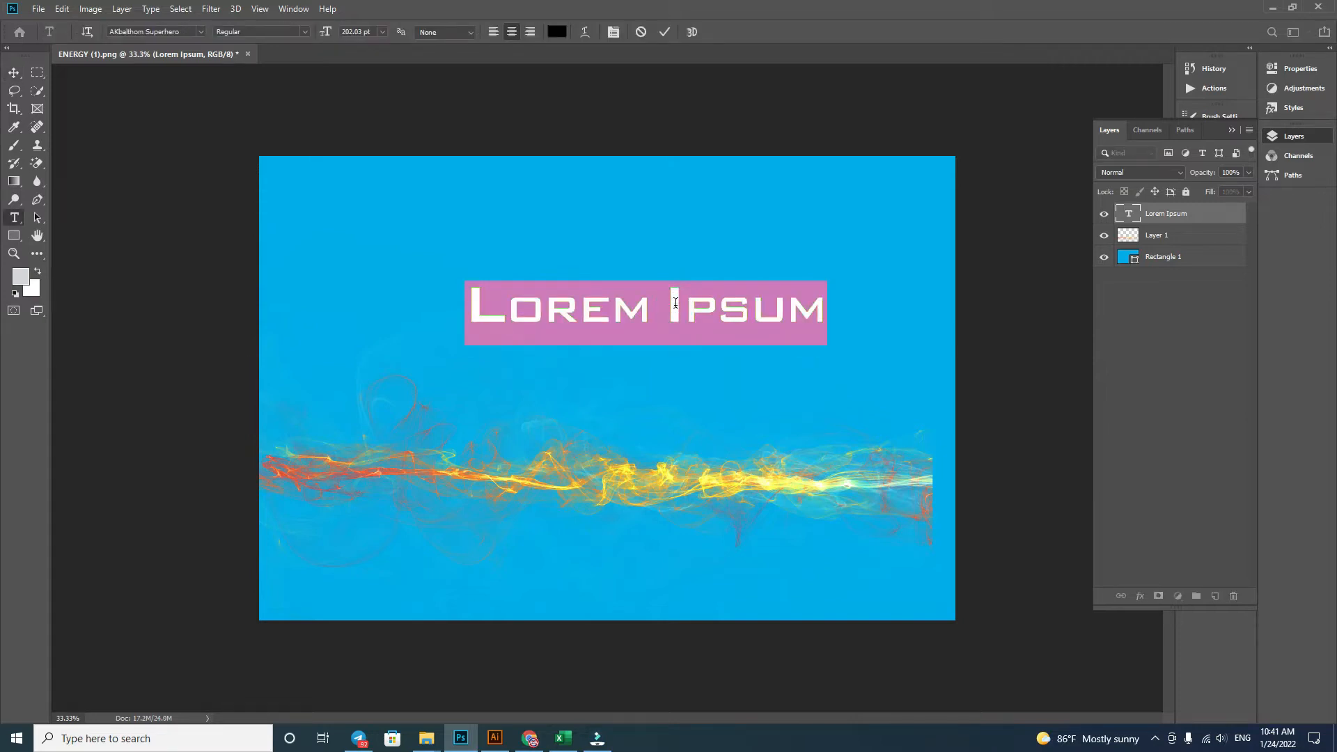
text(Energy Over)
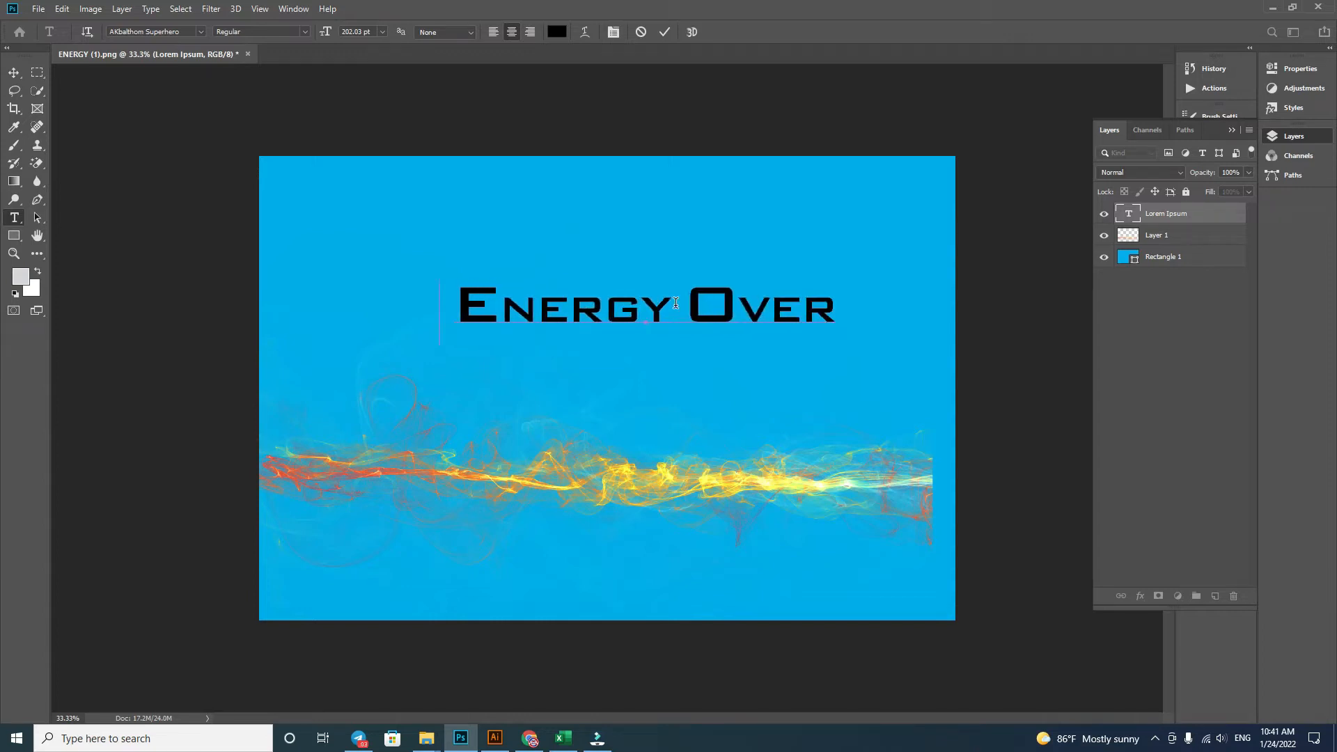
text(lay)
drag(715, 293, 689, 338)
Step: Apply a textured gold layer style to the Energy Overlay text
click(1290, 111)
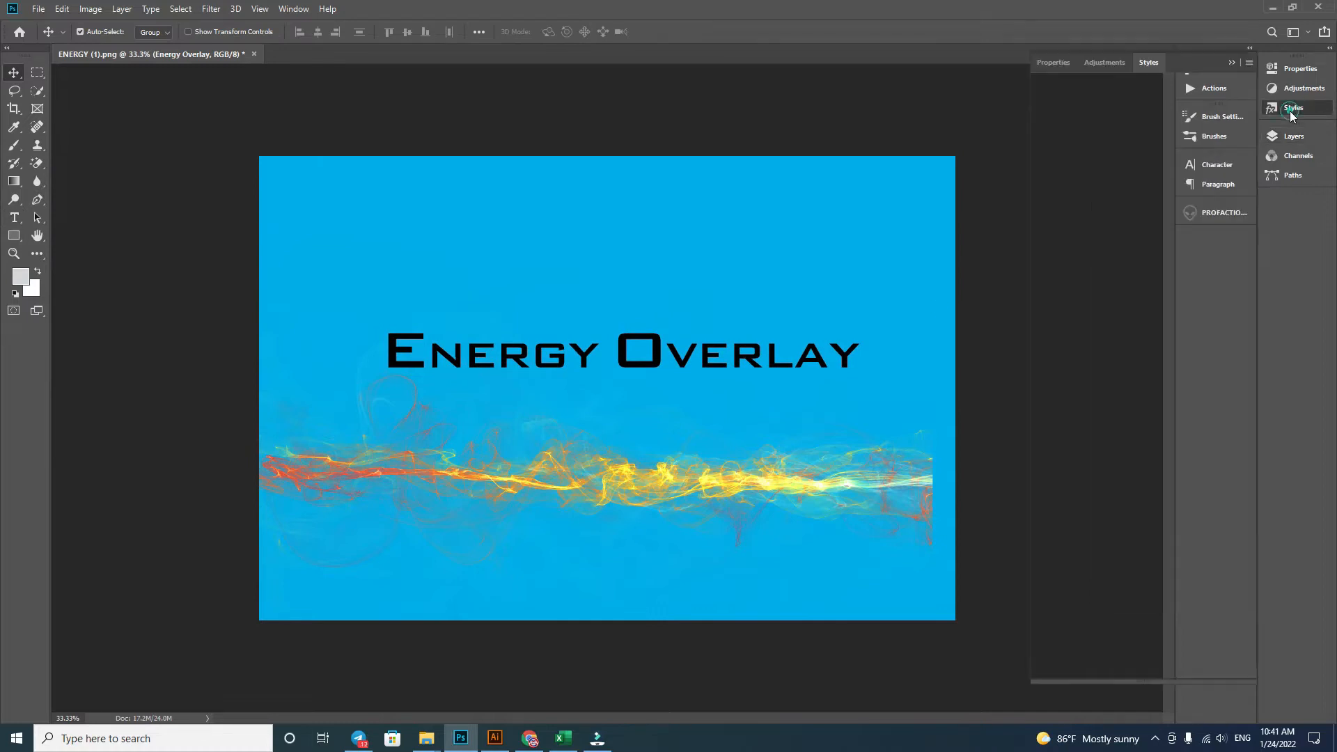
click(1290, 112)
click(1290, 111)
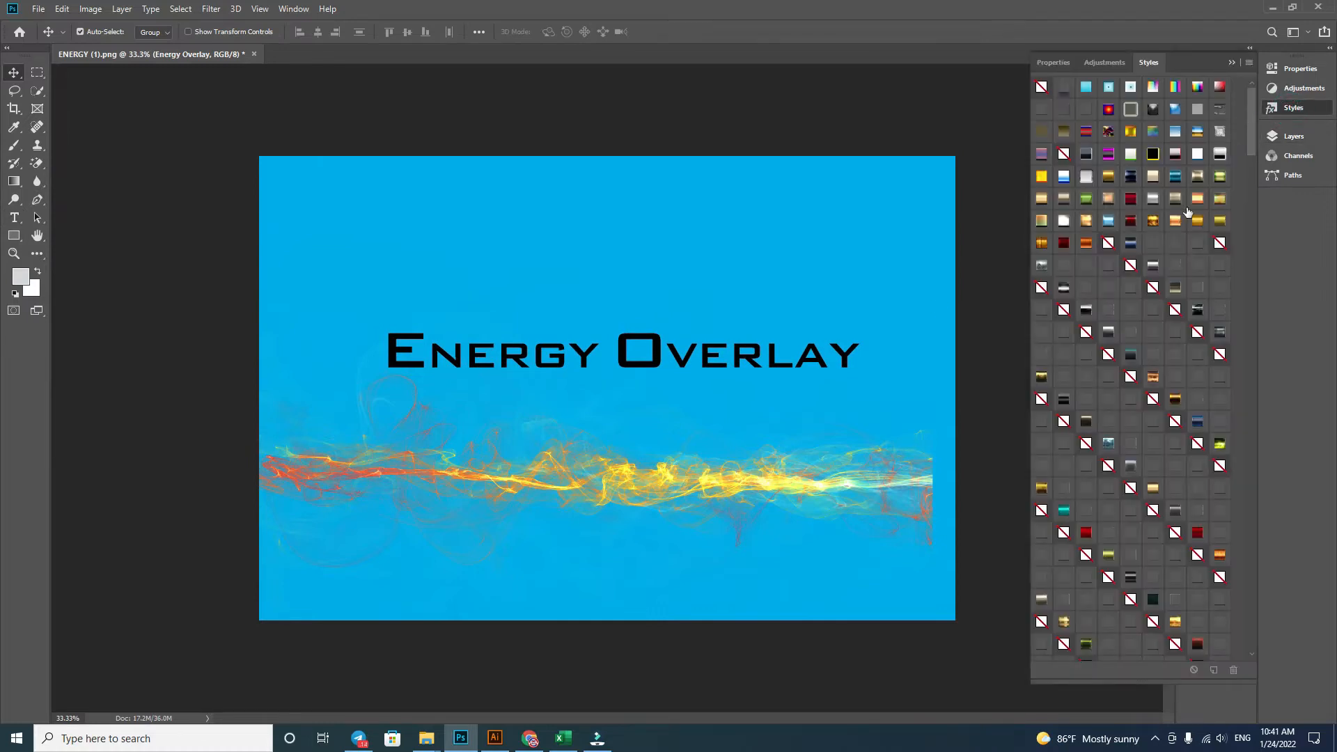
click(1152, 222)
Step: Duplicate the Energy Overlay text with one line above the other and delete the word Energy from the lower one
mouse_move(692, 385)
mouse_down()
mouse_move(699, 417)
mouse_move(709, 270)
mouse_move(693, 369)
mouse_up()
key(t)
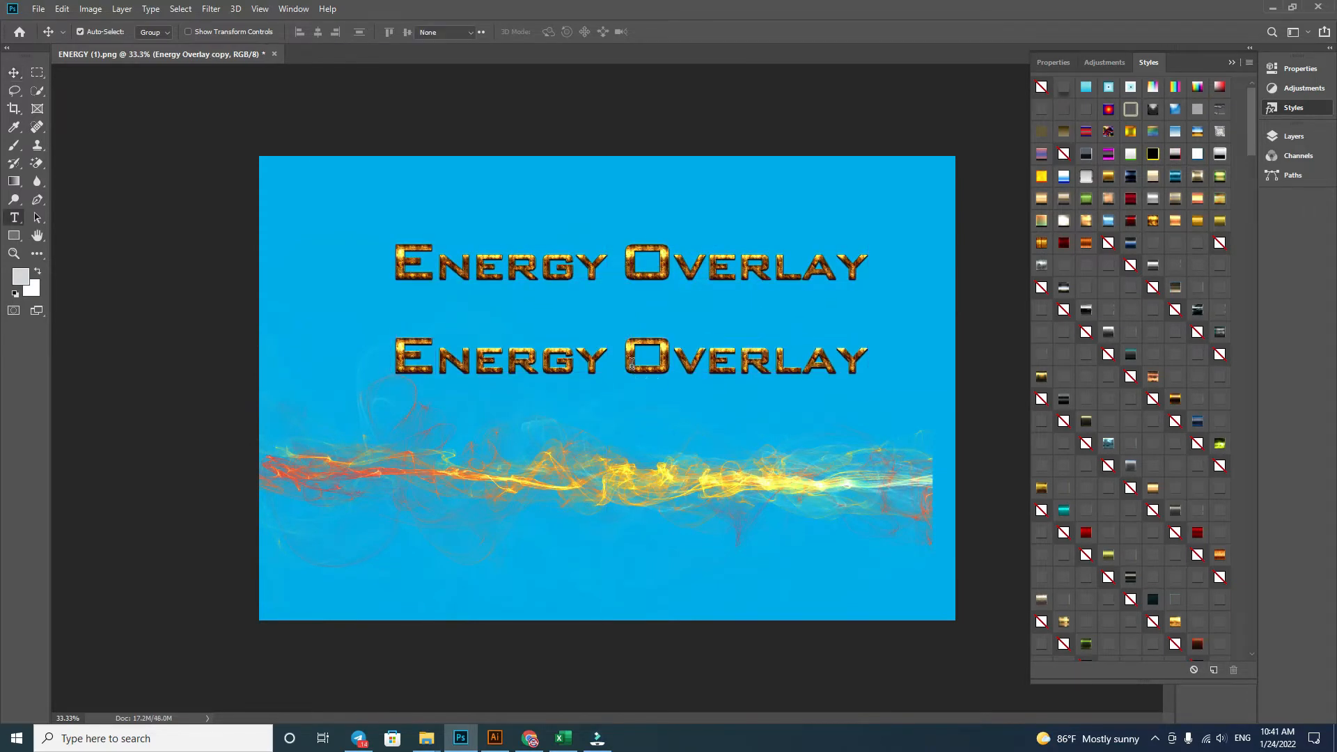
click(623, 358)
key(shift+End)
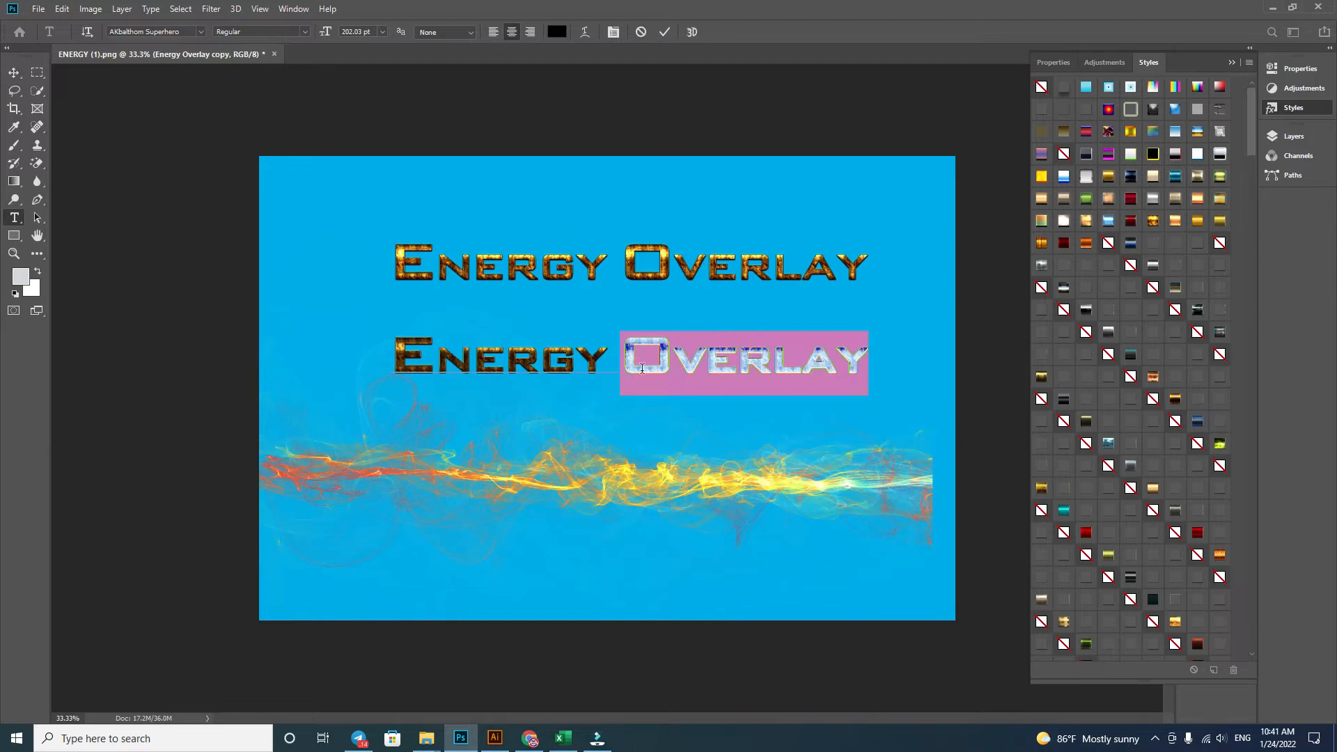
click(617, 356)
key(shift+Home)
key(shift+End)
key(shift+Home)
key(BackSpace)
Step: Enlarge the separate Overlay text to about 130% and place it just above the bright part of the wave
click(14, 72)
drag(641, 383, 622, 400)
drag(731, 423, 836, 496)
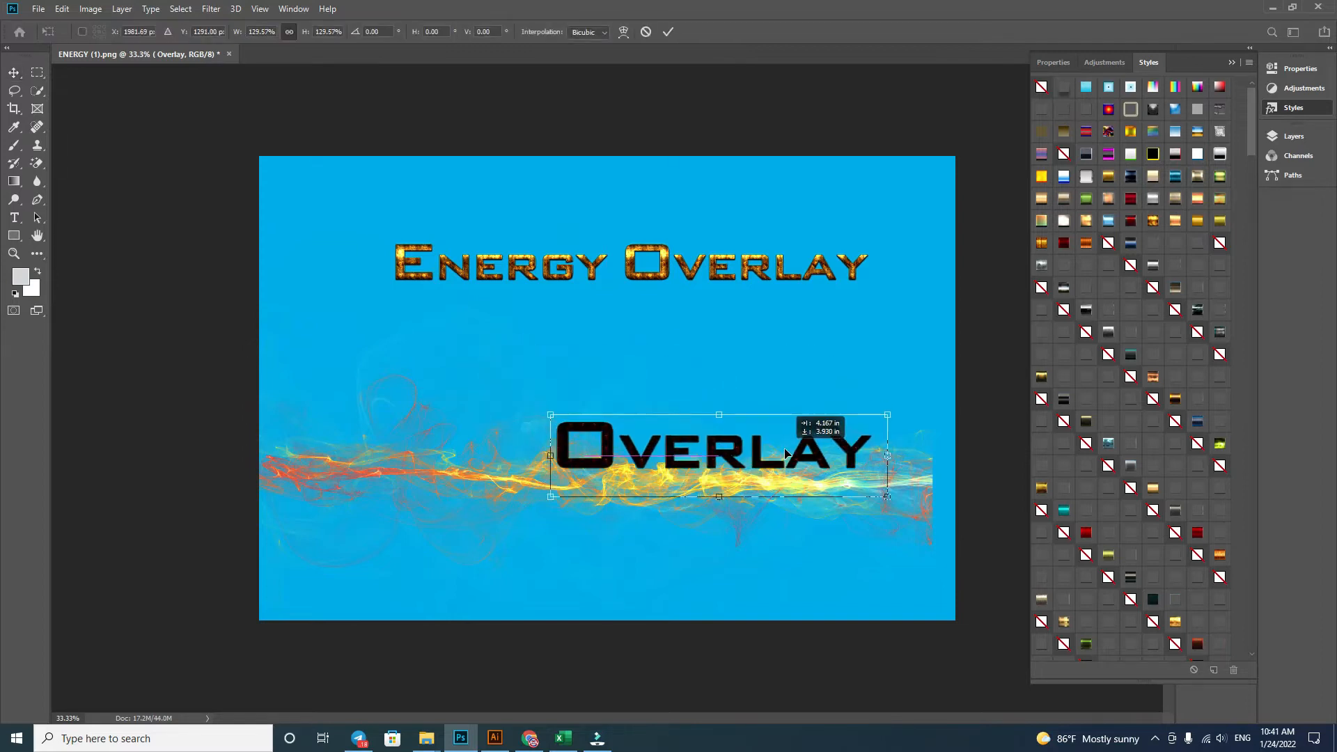
key(Return)
drag(778, 418, 756, 405)
Step: Lower the upper Energy Overlay text slightly, try red and gold styles on it, and apply the pink-purple textured style
drag(771, 278, 764, 314)
click(1129, 199)
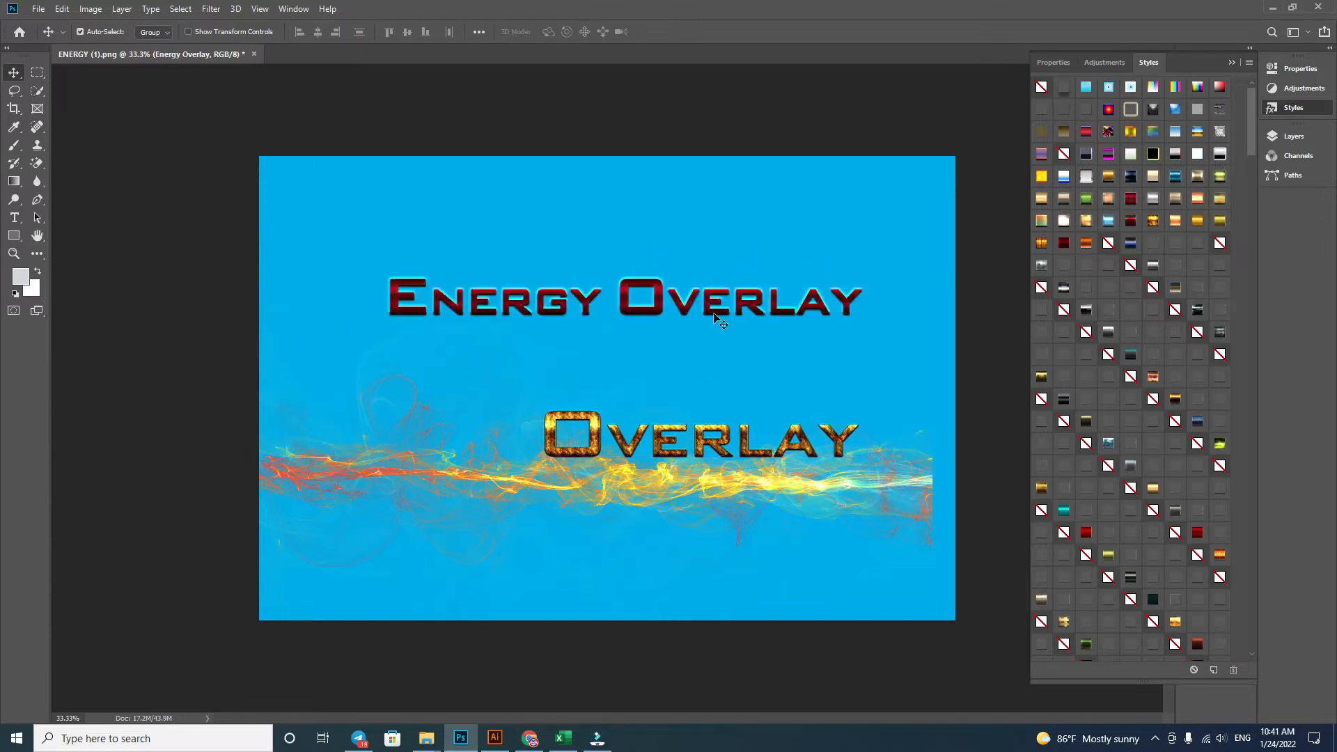
click(1041, 243)
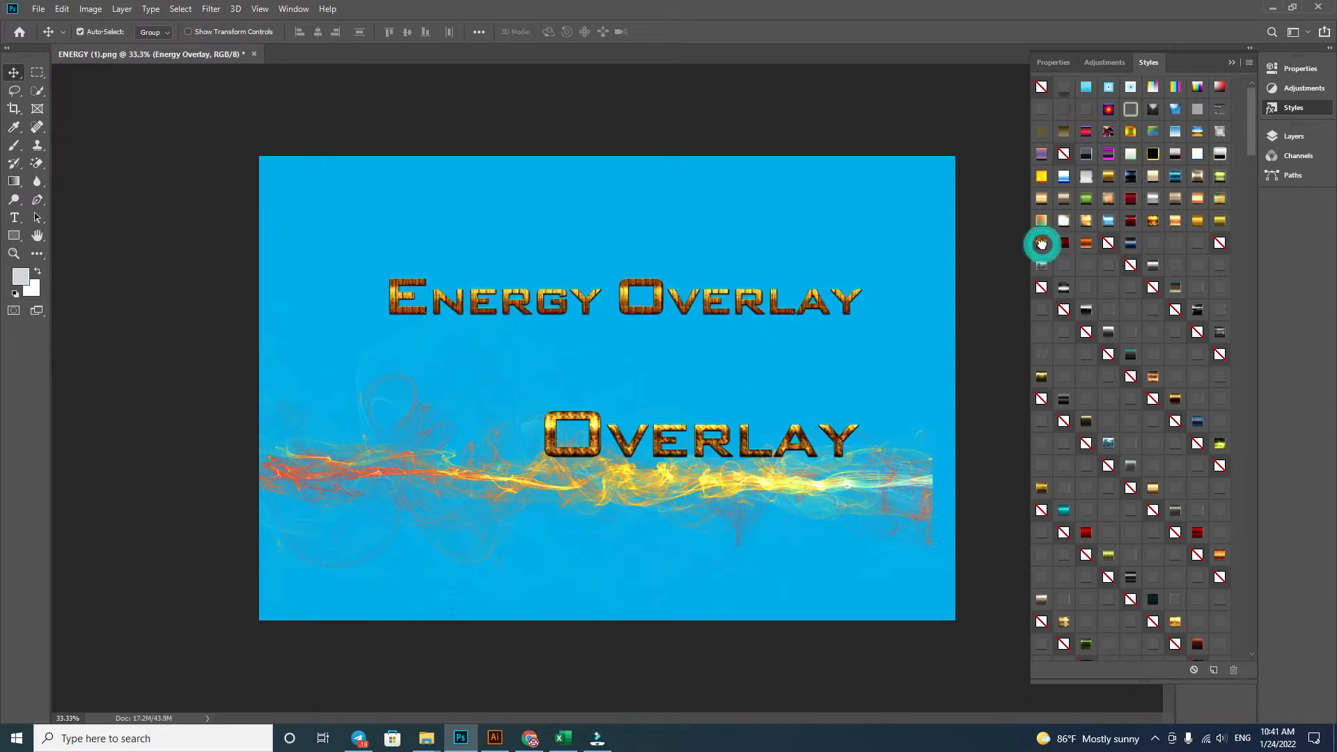
click(1198, 534)
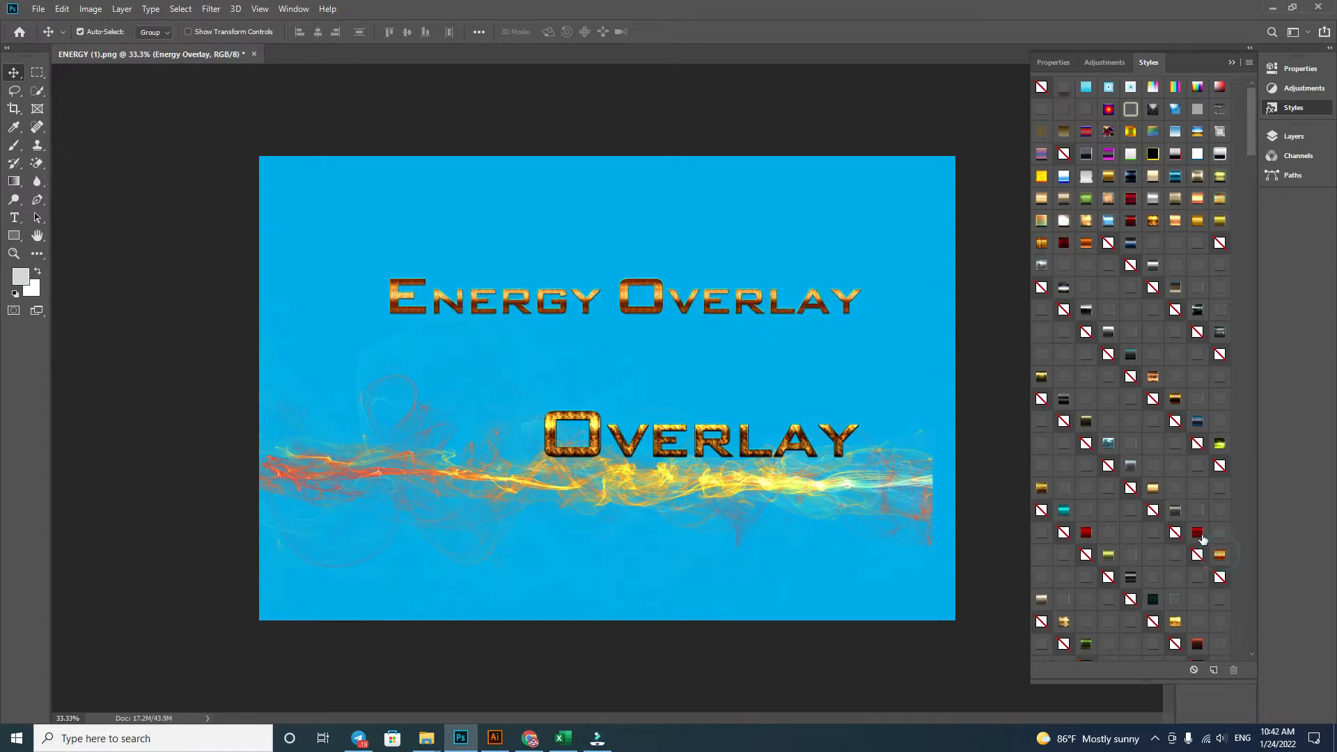
click(1200, 533)
drag(1255, 143, 1252, 218)
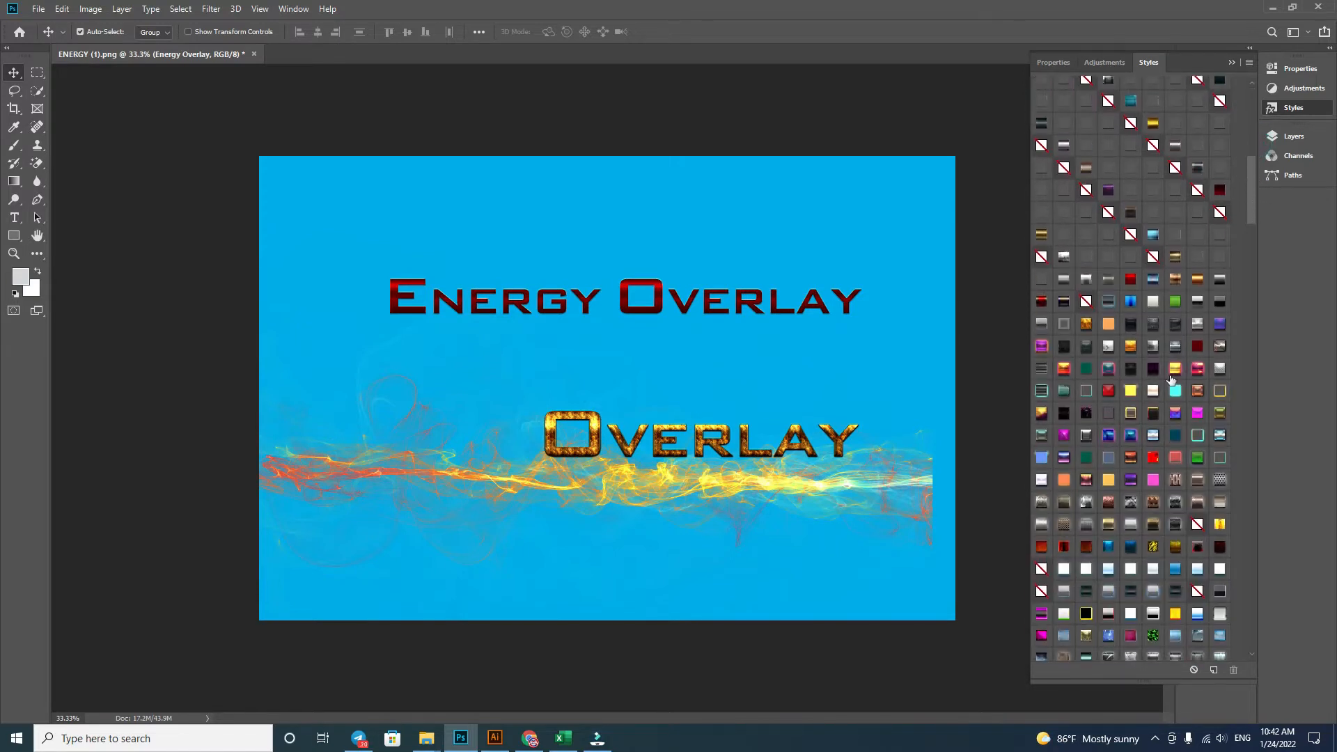
click(1197, 368)
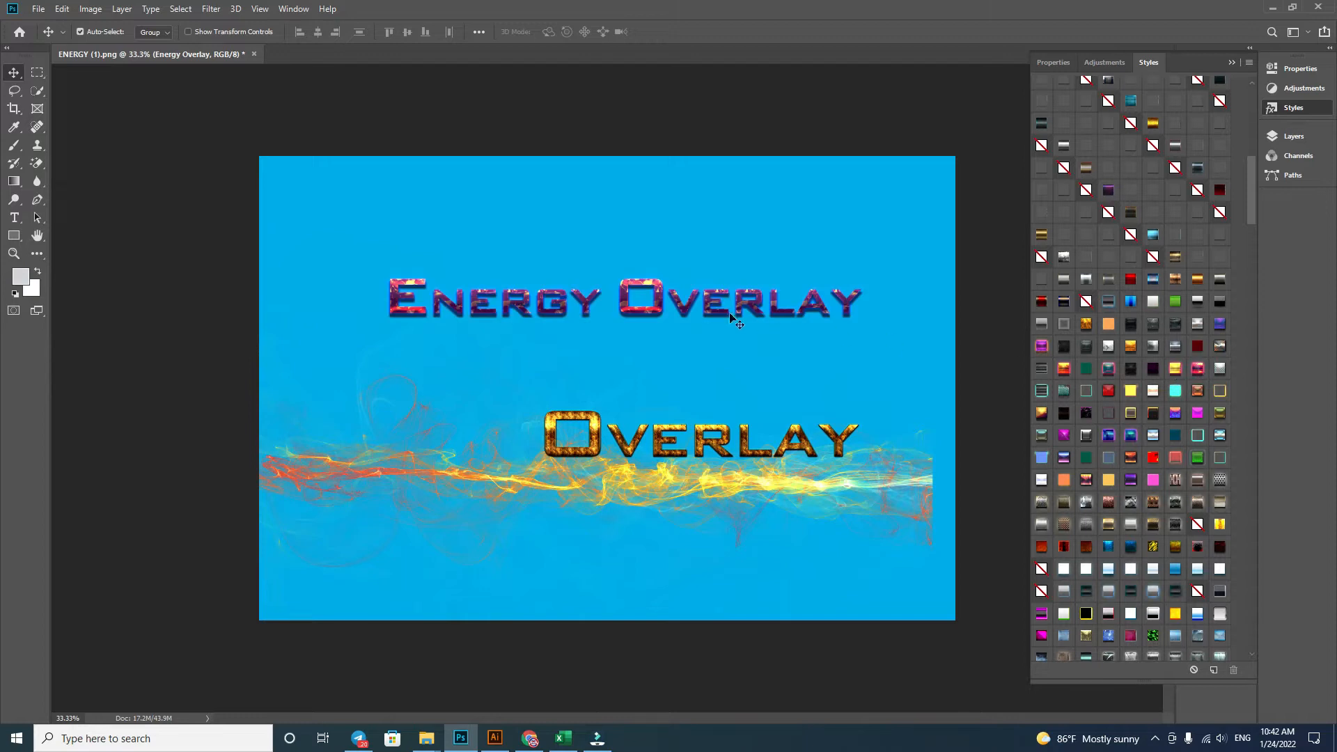
Step: Move the upper text down a little and delete the word Overlay from it so only Energy is left
drag(703, 299, 698, 336)
double_click(617, 341)
click(696, 334)
triple_click(697, 335)
click(696, 334)
drag(603, 335, 905, 369)
key(BackSpace)
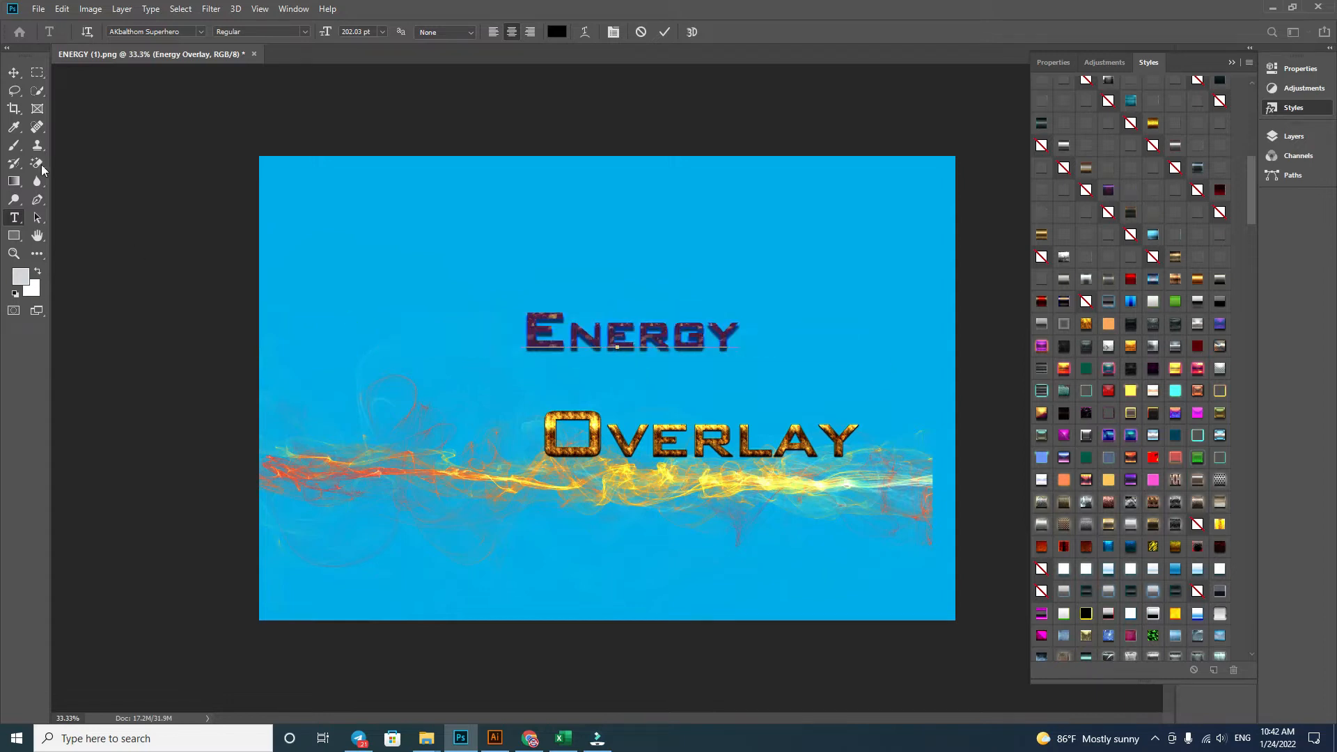
Step: Move the Energy text to the left, enlarge it to nearly double size and seat it directly above Overlay
click(15, 77)
drag(564, 331, 433, 367)
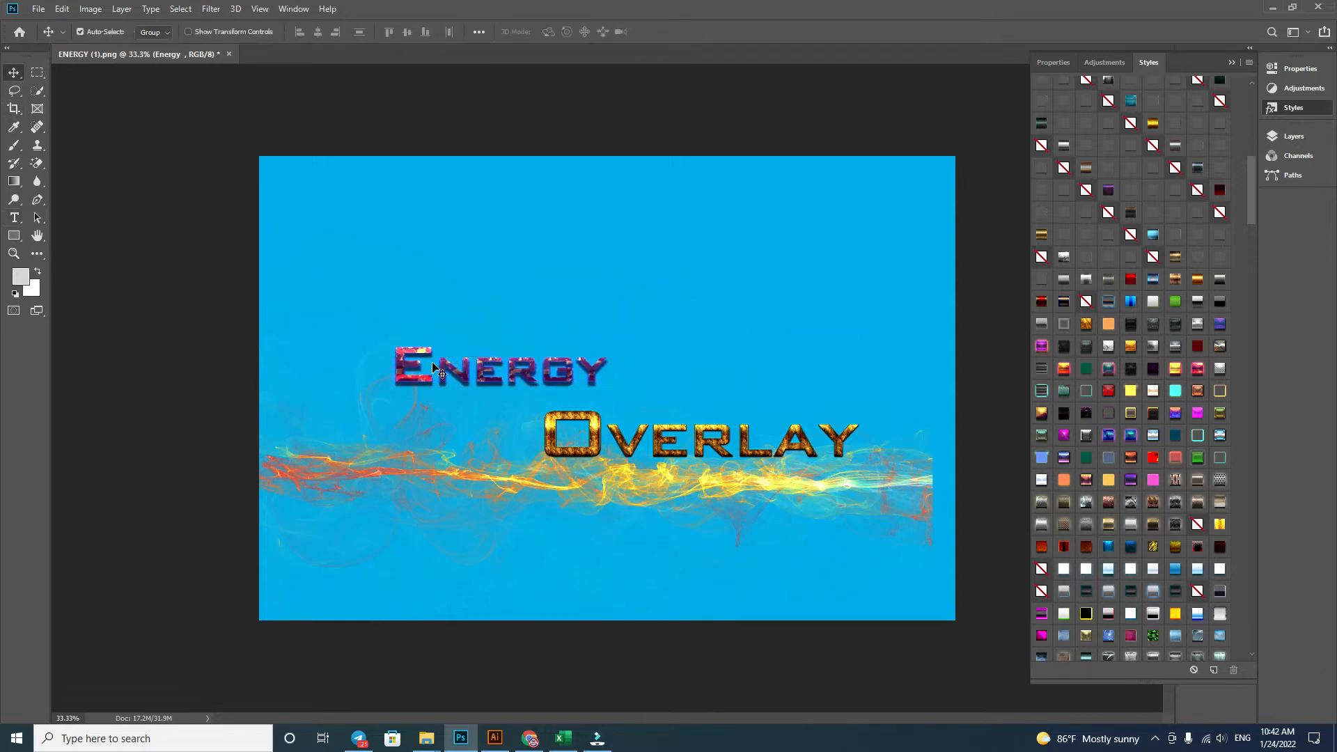
key(ctrl+t)
drag(603, 339, 837, 270)
drag(729, 353, 698, 390)
key(Return)
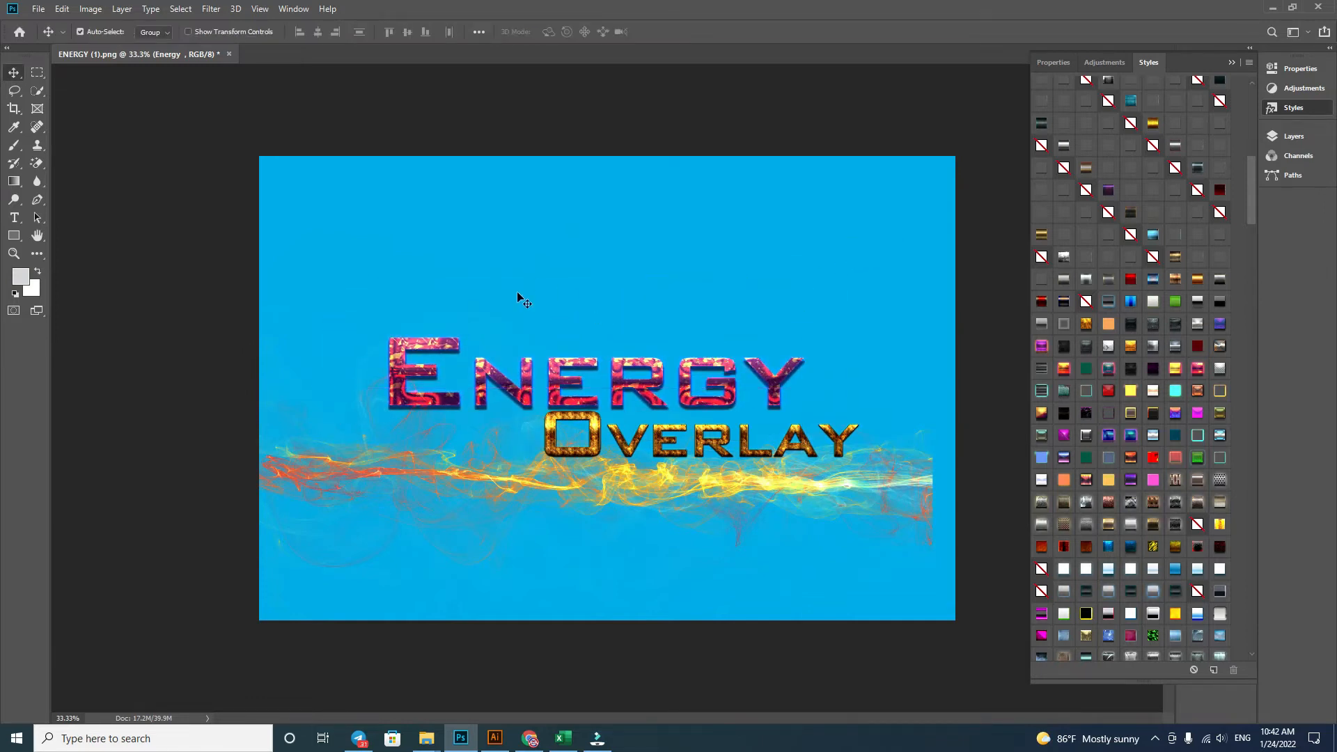
Step: Place ENERGY (10) from the TEXTURES folder into the design, scale it down and move it behind the right end of the text
mouse_move(426, 739)
click(502, 679)
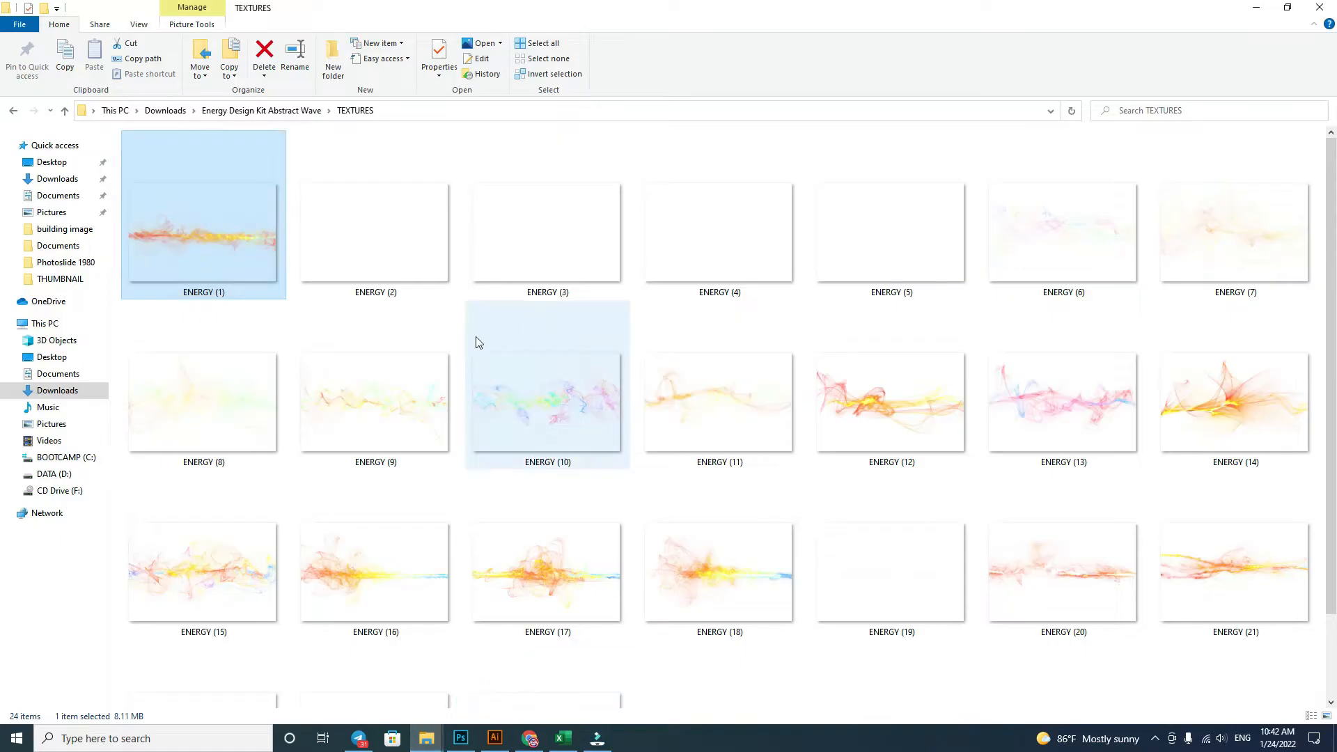
drag(546, 412, 595, 269)
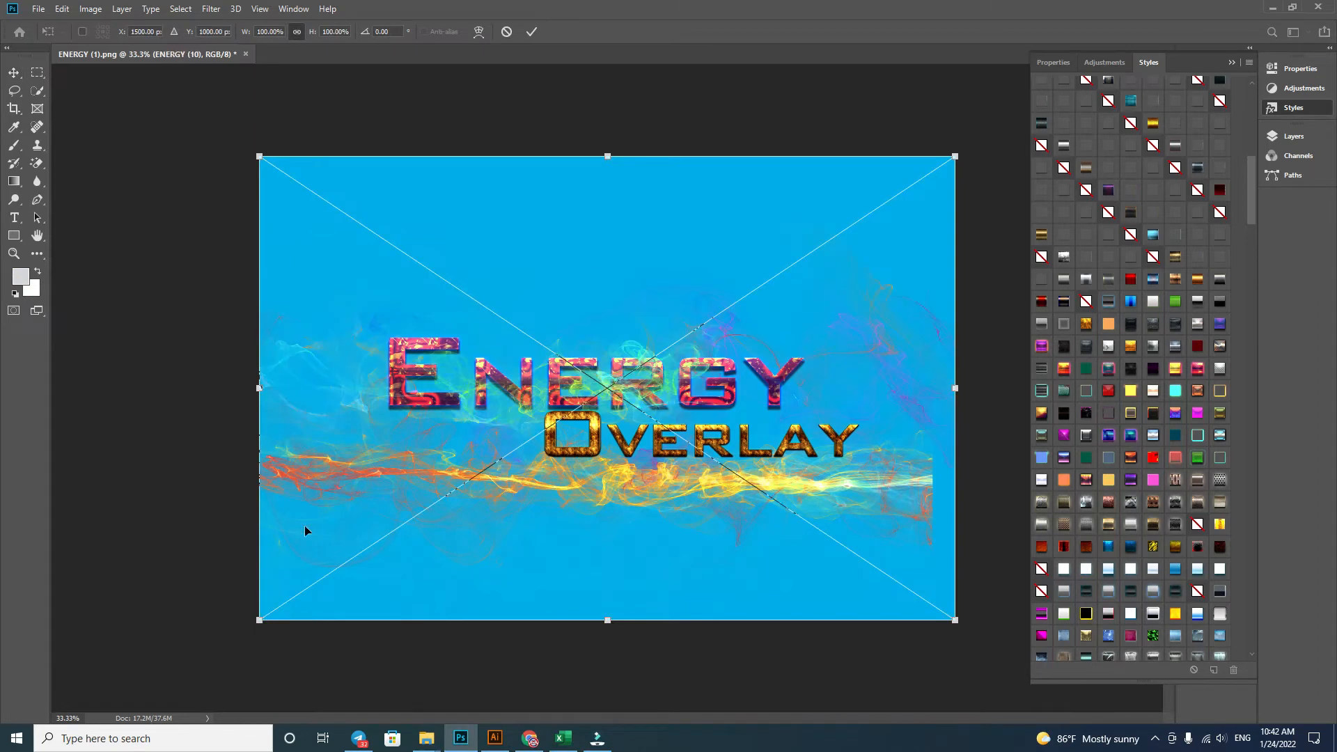
drag(261, 621, 444, 383)
key(Return)
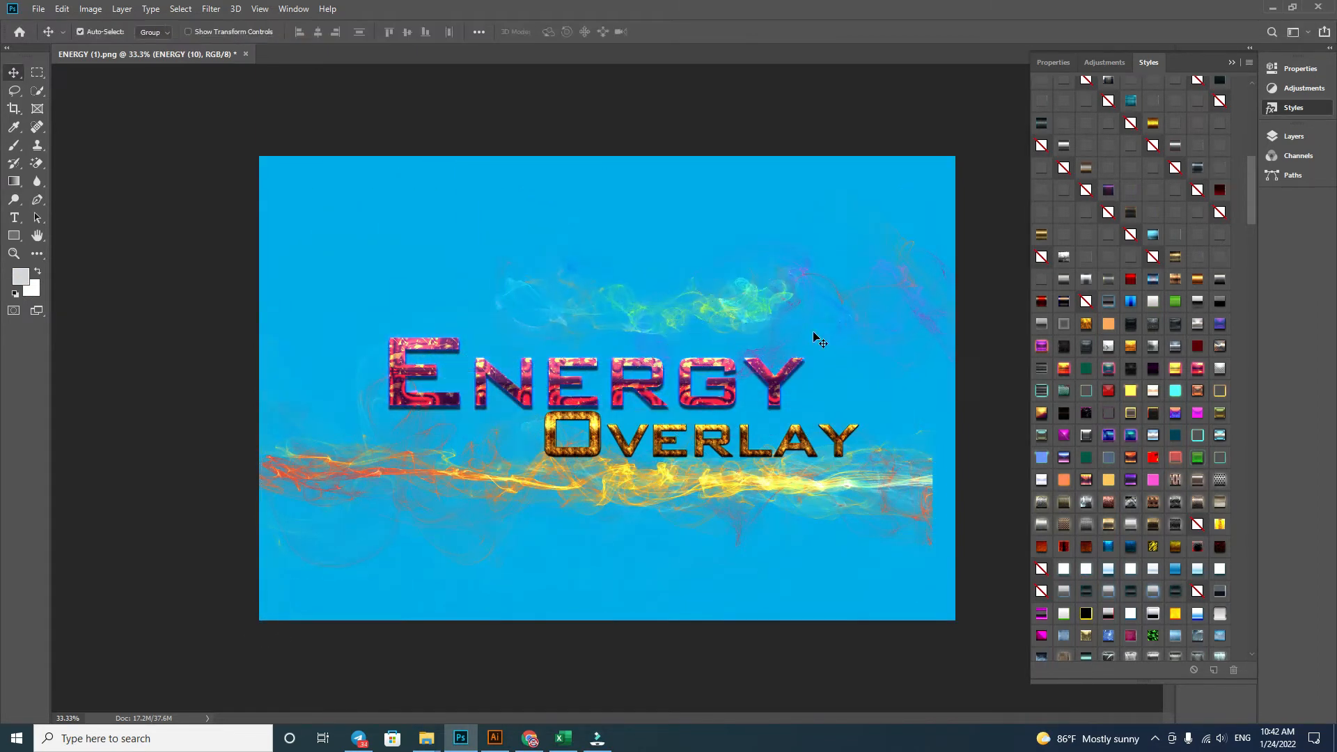
drag(780, 306, 837, 408)
Step: Place ENERGY (14) from the TEXTURES folder, scale it to about 61% and move it into the canvas's upper-left corner
mouse_move(421, 744)
click(480, 686)
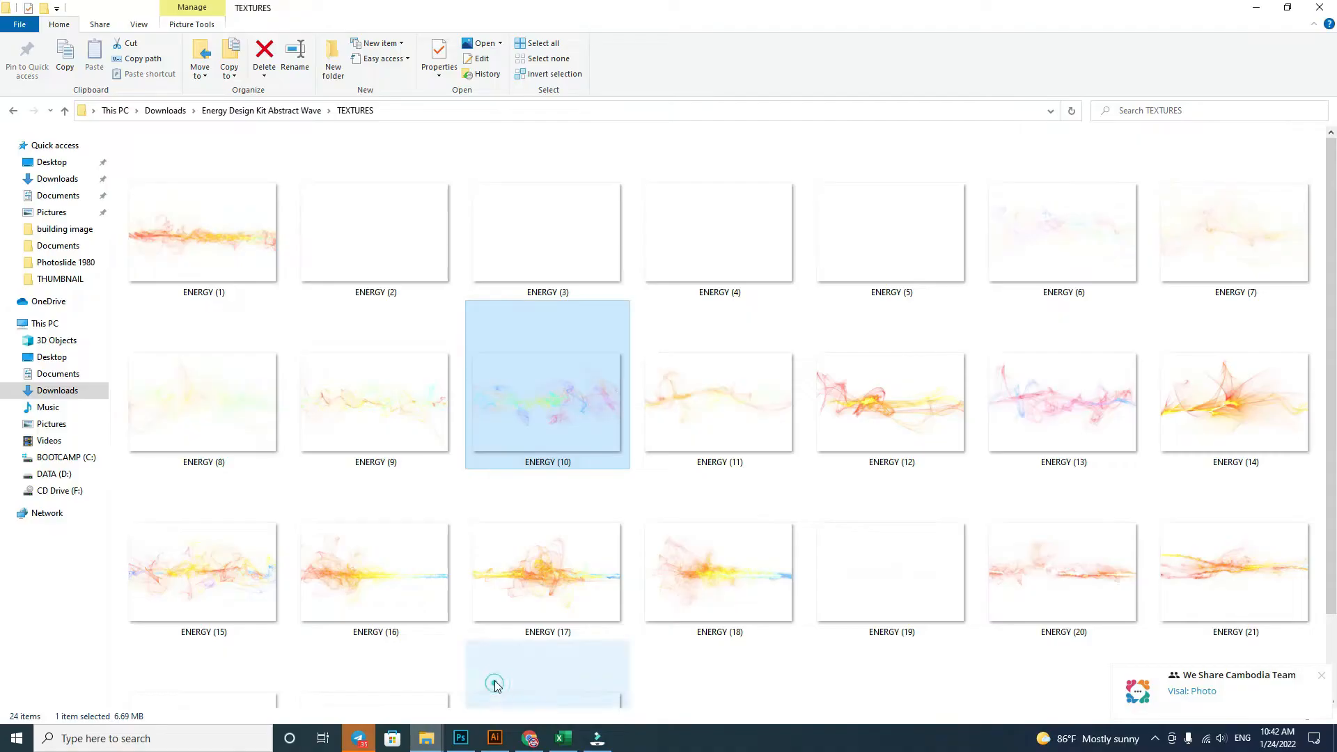
drag(1210, 403, 408, 266)
drag(957, 625, 707, 407)
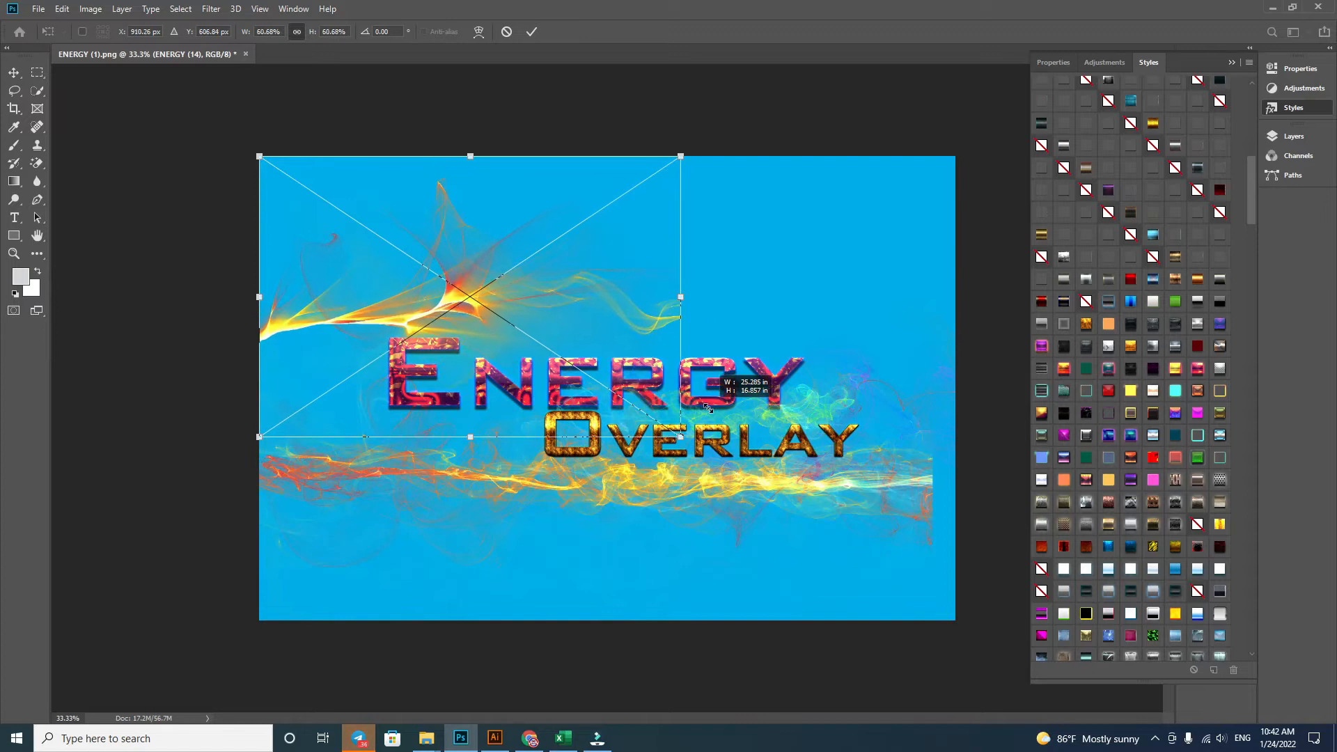
key(Return)
drag(459, 296, 418, 208)
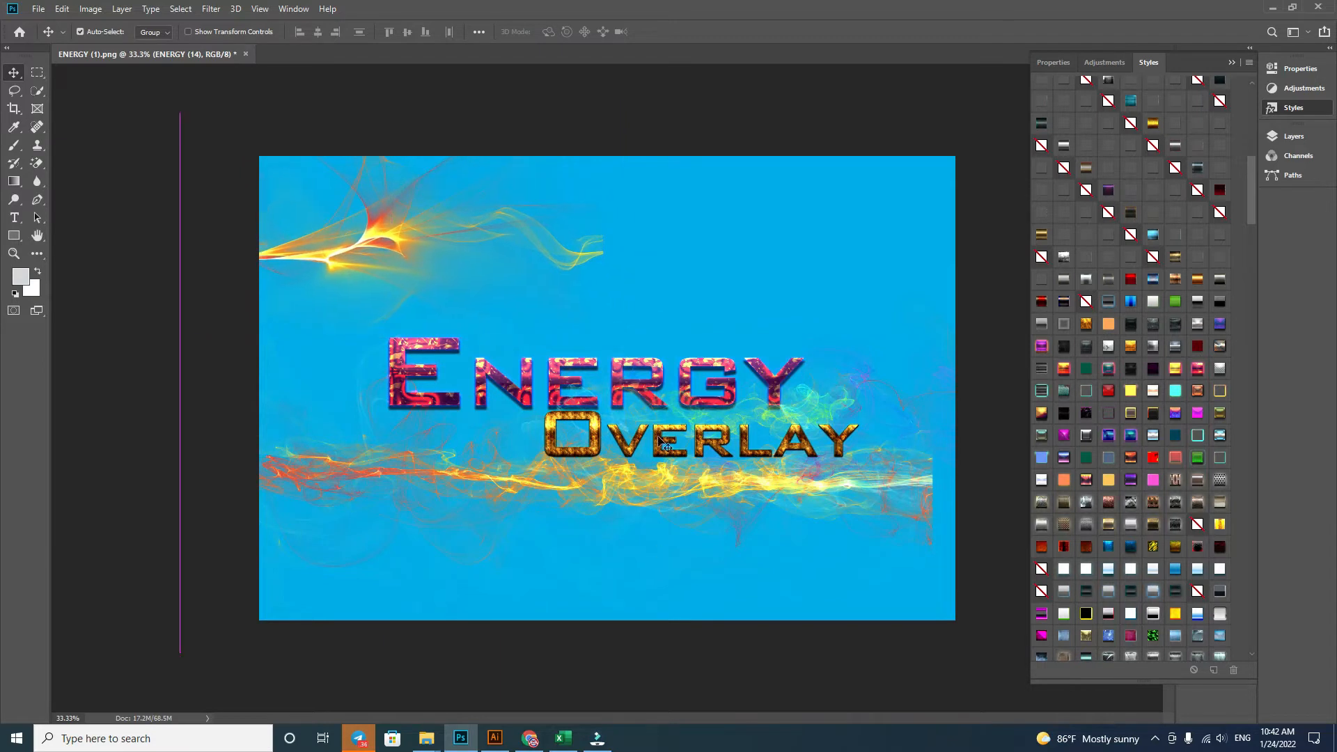
Step: Duplicate the Energy text directly above the original and replace the copy's wording with ថាមពល
drag(637, 387, 664, 306)
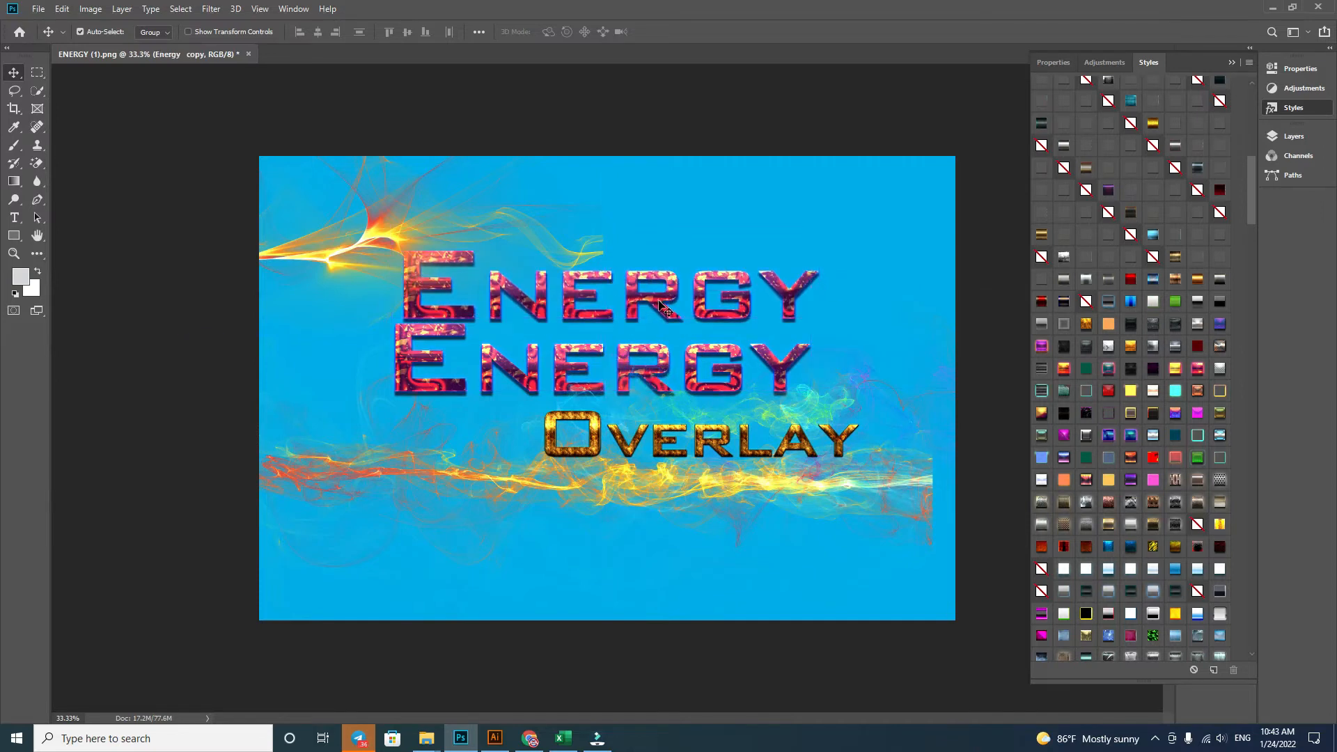
double_click(599, 278)
click(202, 32)
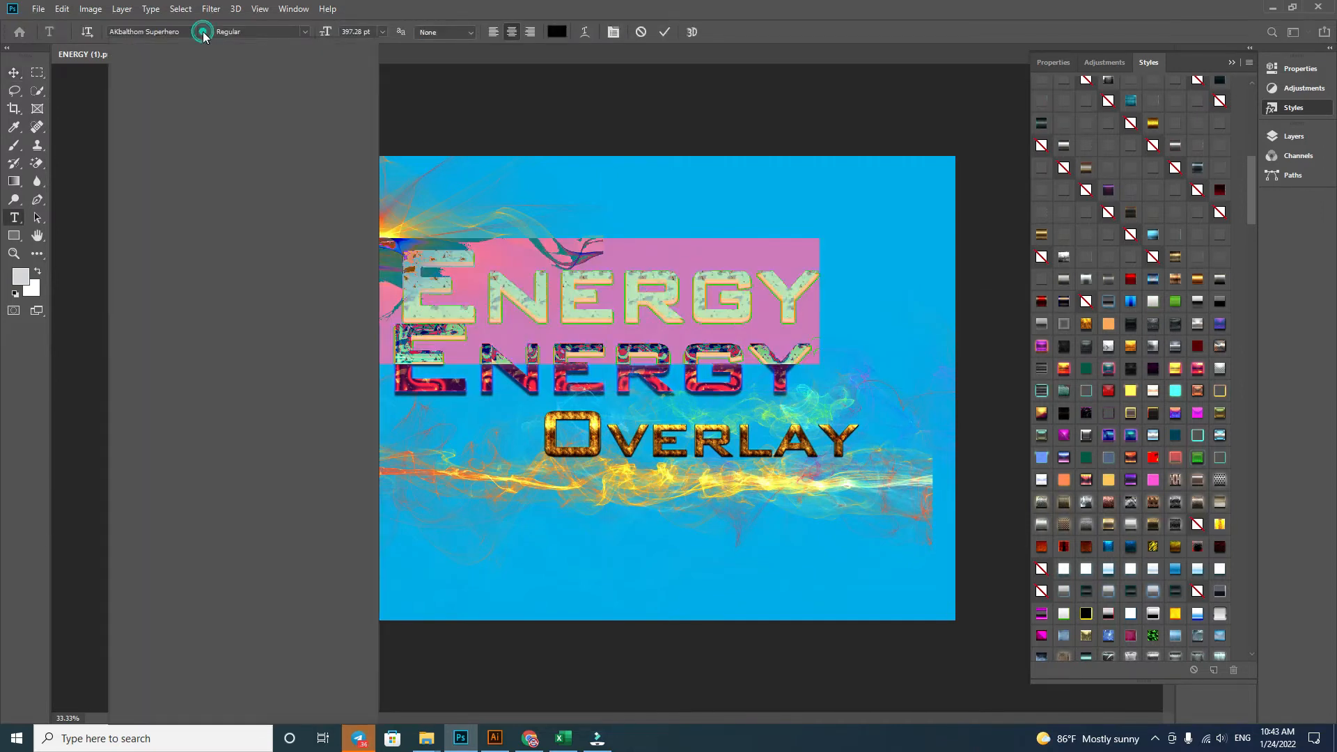
click(604, 291)
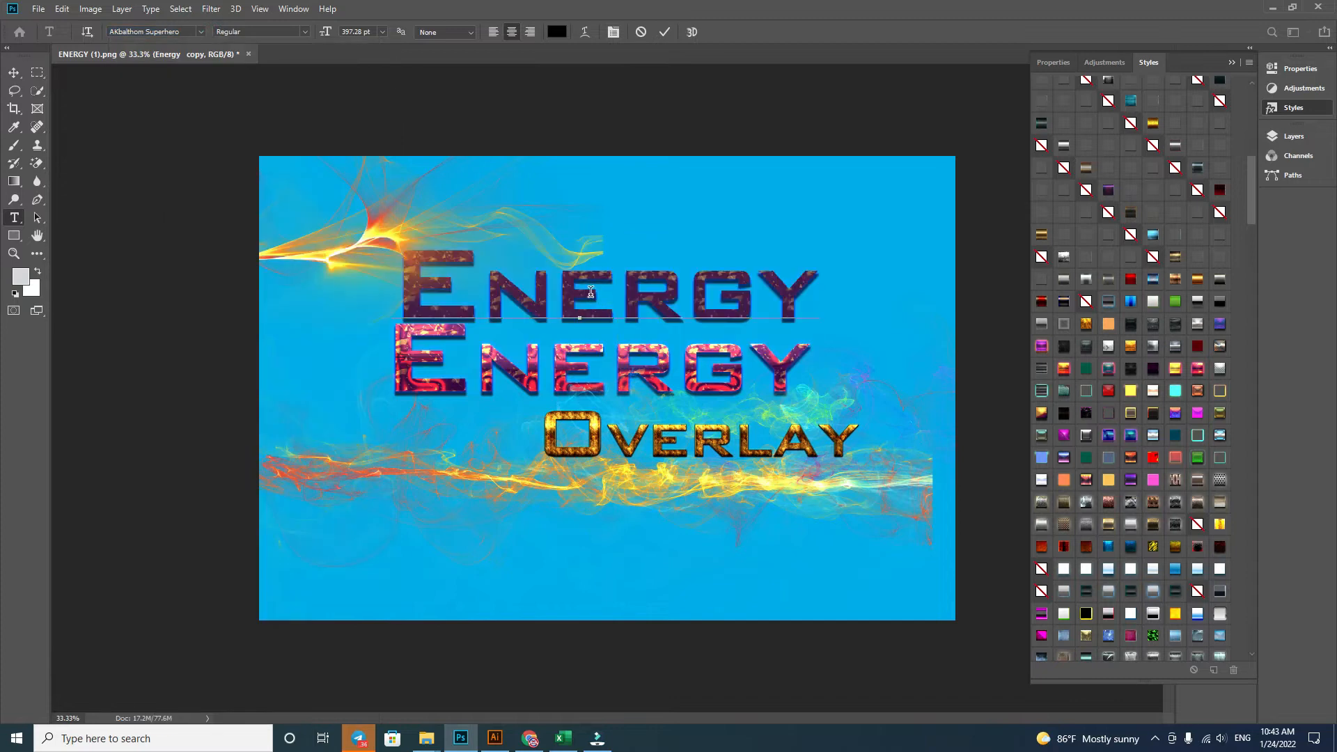
double_click(591, 291)
key(BackSpace)
text(ថាមពល)
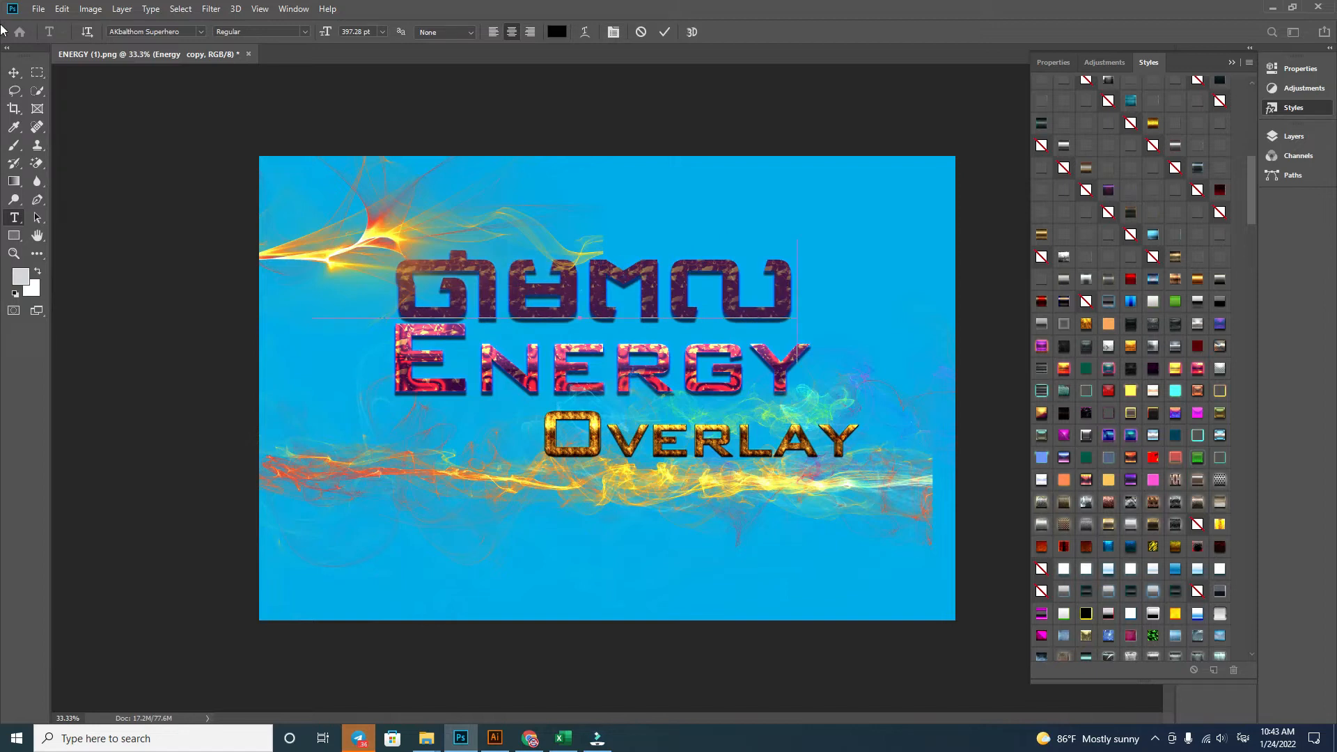
Step: Raise the ថាមពល text clear of Energy and, after trying several presets, give it the textured pink-to-blue layer style
click(13, 73)
drag(576, 318, 569, 290)
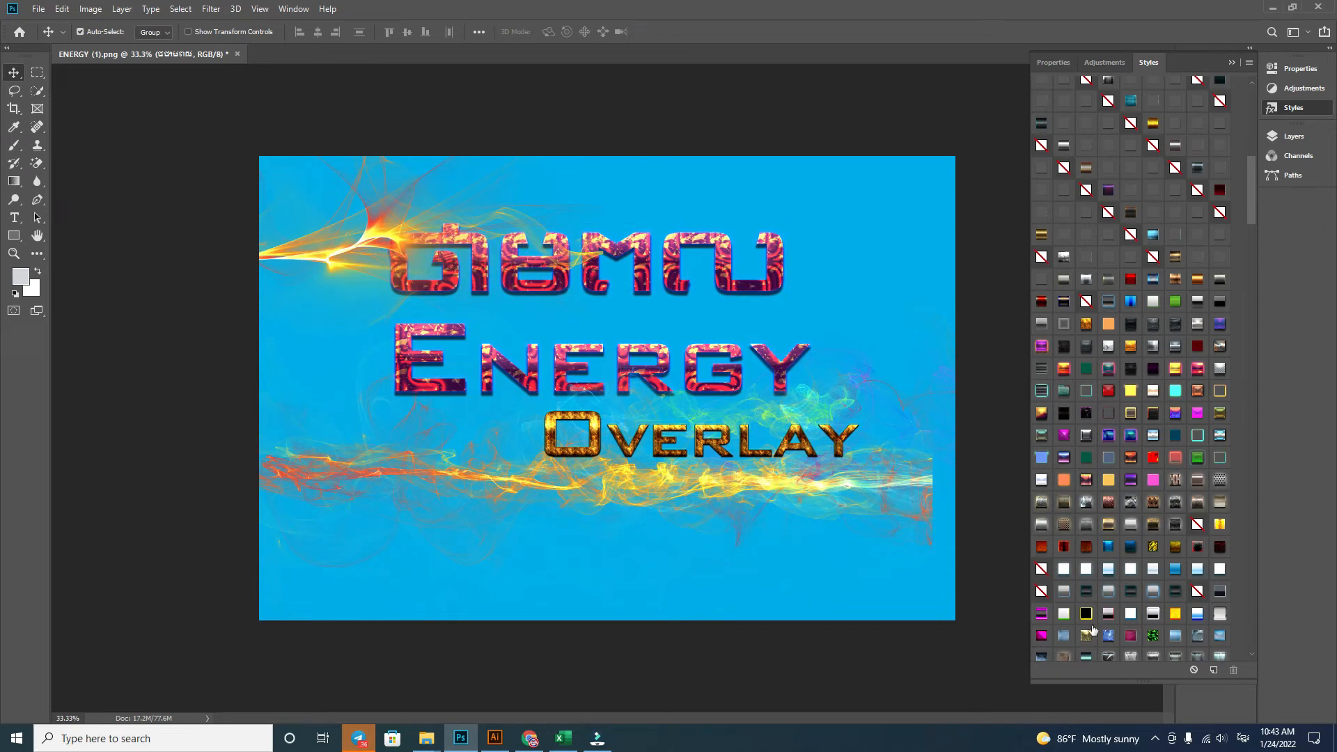
click(1065, 548)
click(1041, 547)
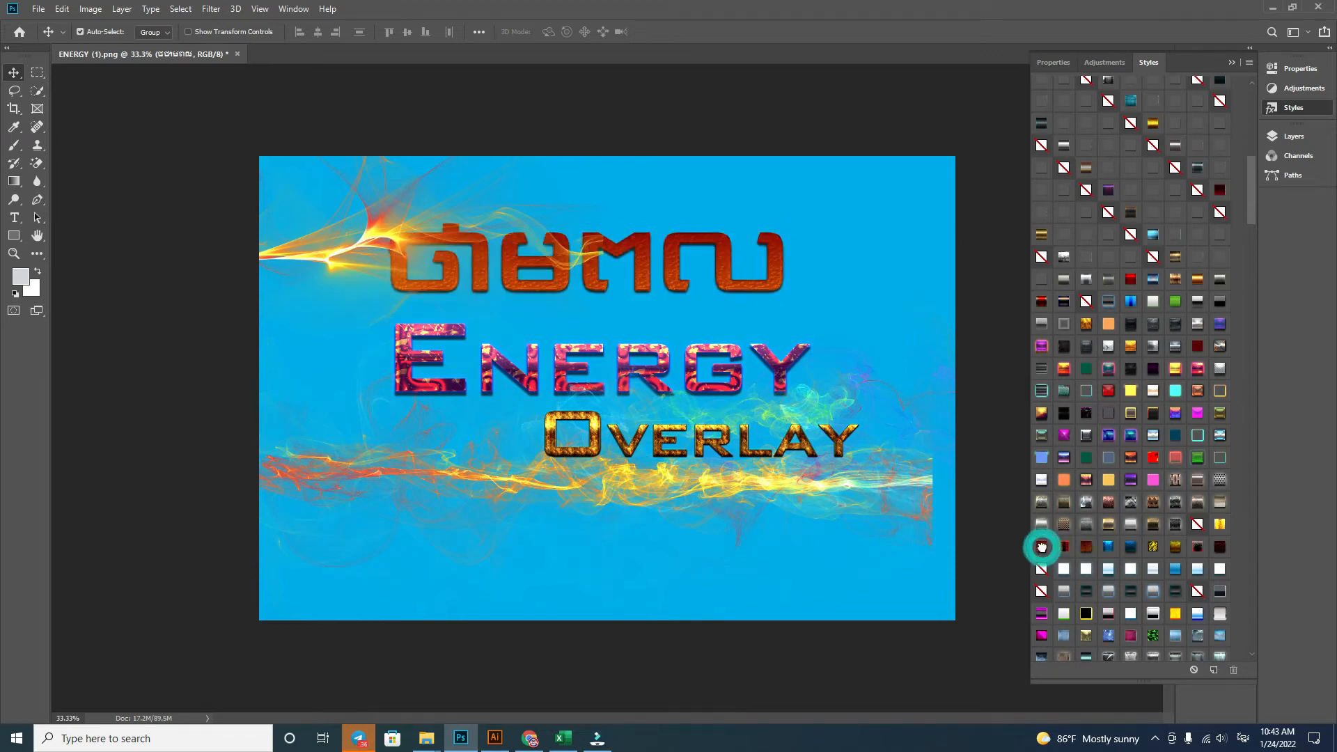
click(1195, 416)
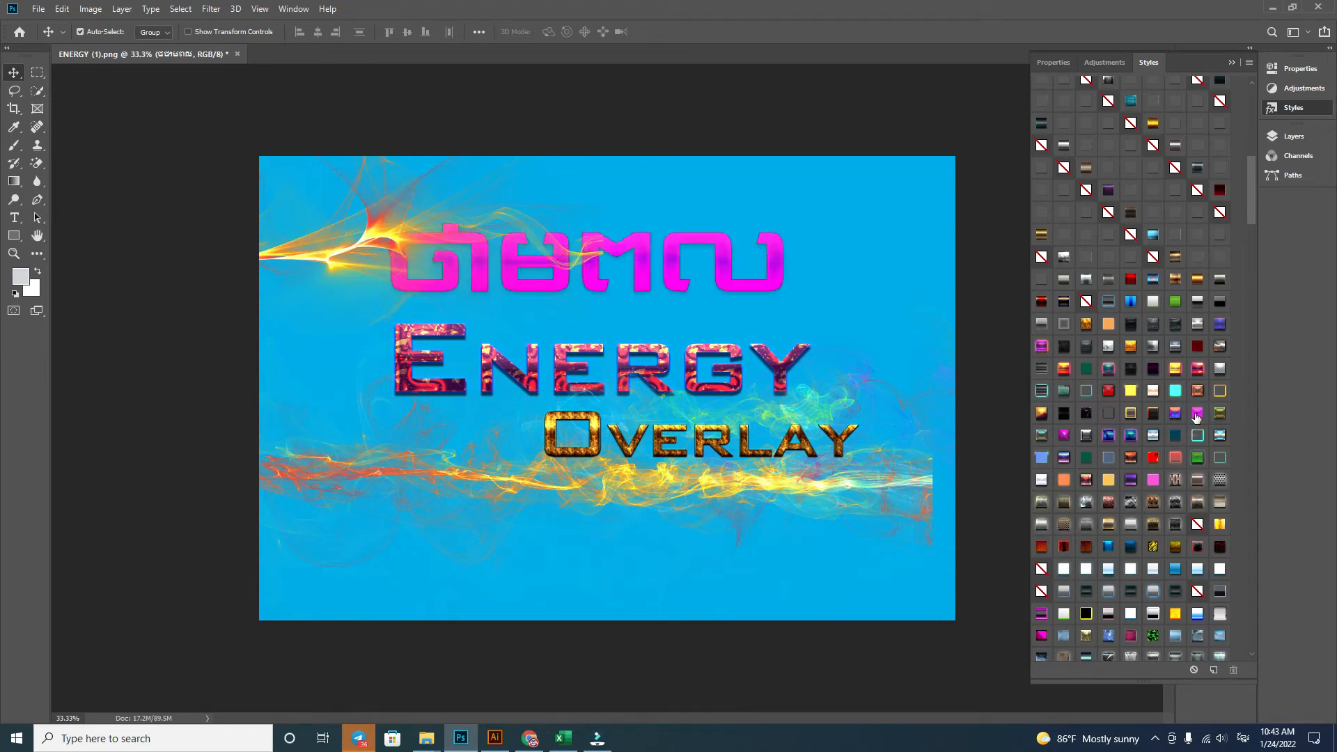
click(1196, 369)
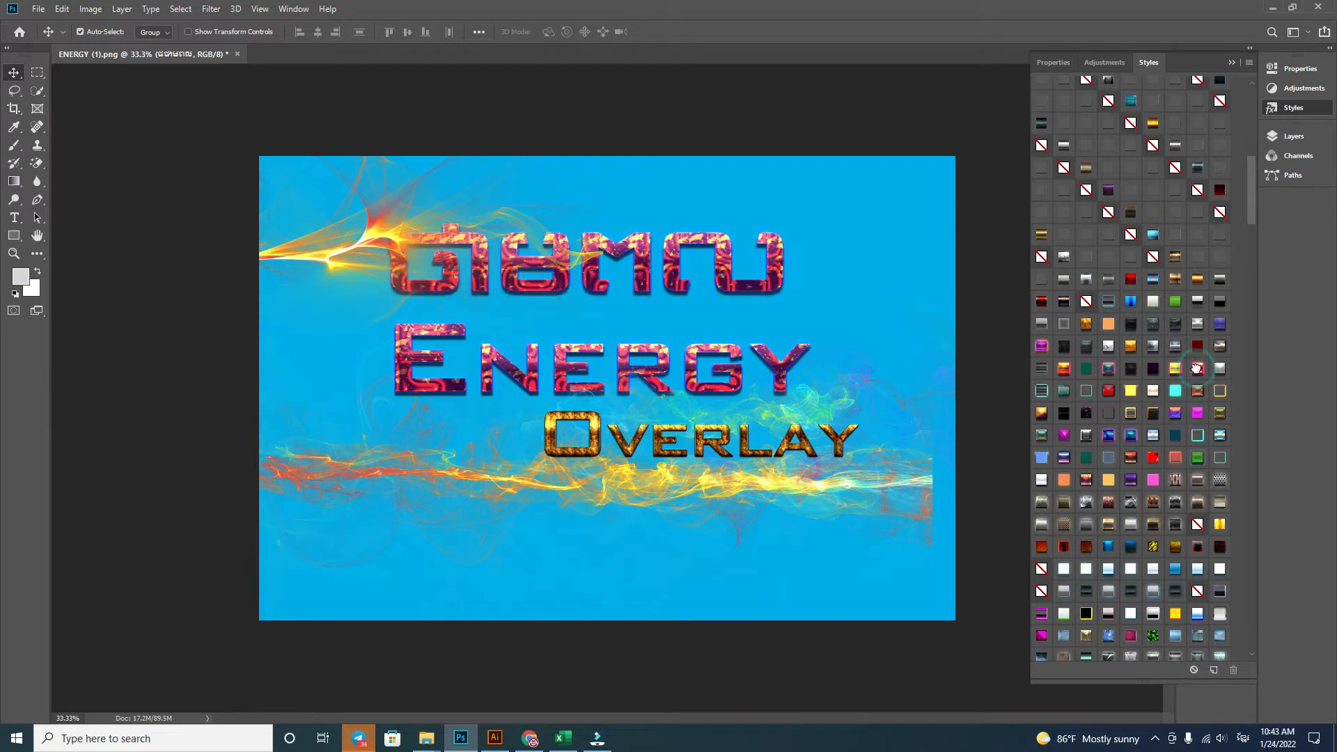
click(1170, 414)
Step: Lower the wave texture, Overlay and Energy to make room, and position ថាមពល above Energy
drag(735, 284, 816, 322)
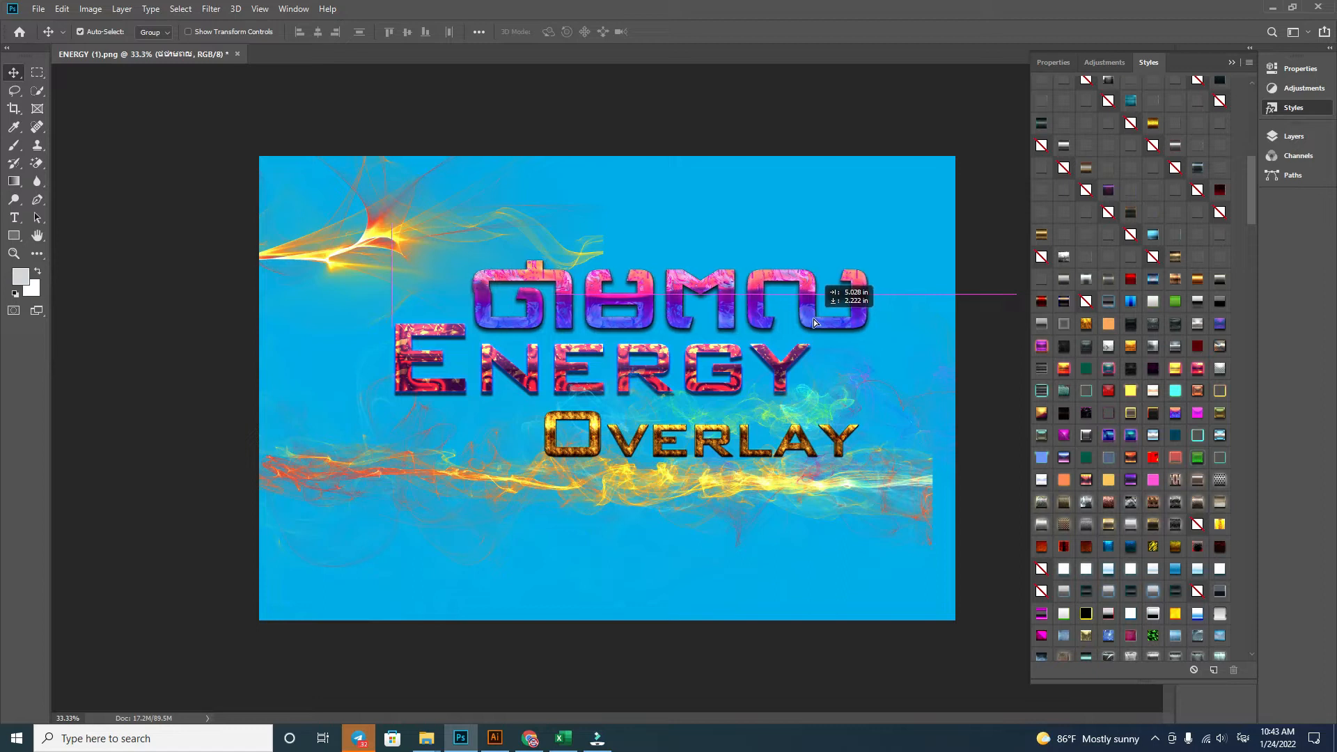
click(827, 659)
drag(672, 497, 670, 551)
drag(672, 453, 720, 489)
drag(653, 391, 636, 431)
drag(670, 315, 607, 332)
Step: Enlarge the ថាមពល text until it spans about the combined width of Energy and Overlay
key(ctrl+t)
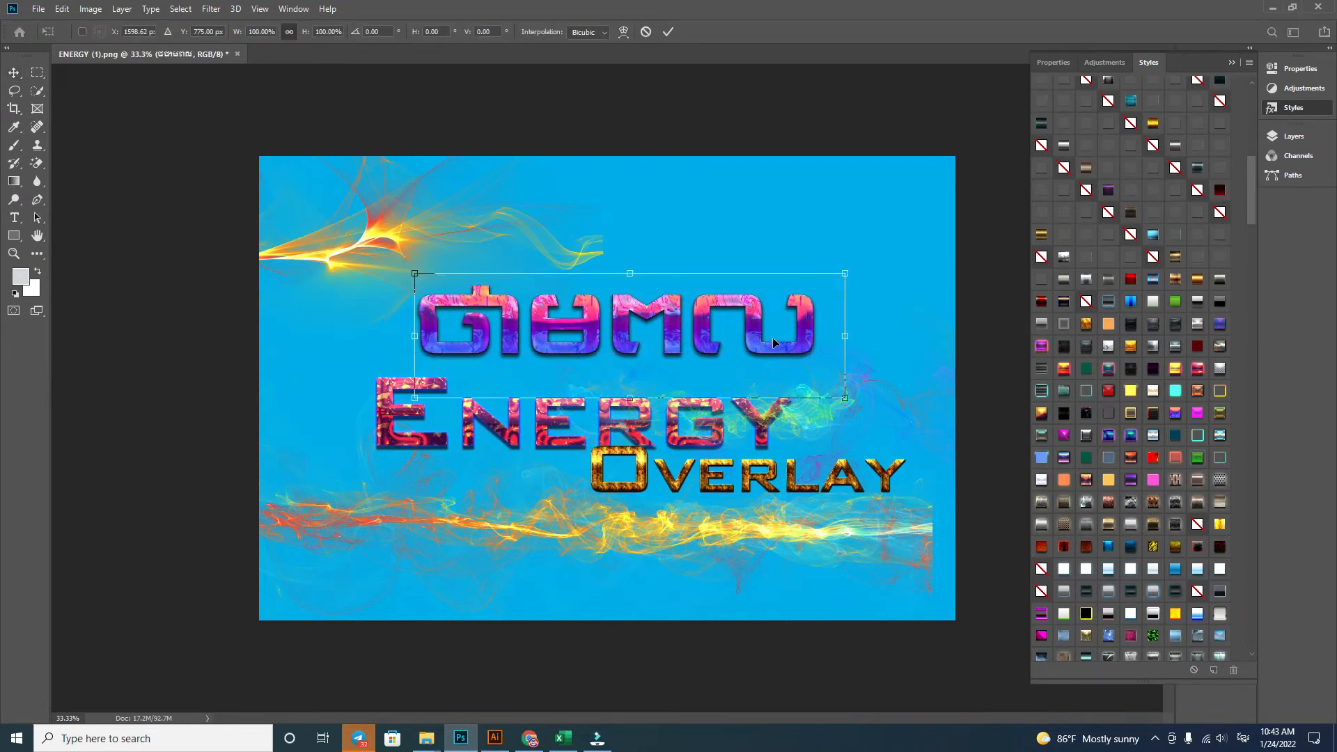
drag(922, 344, 932, 335)
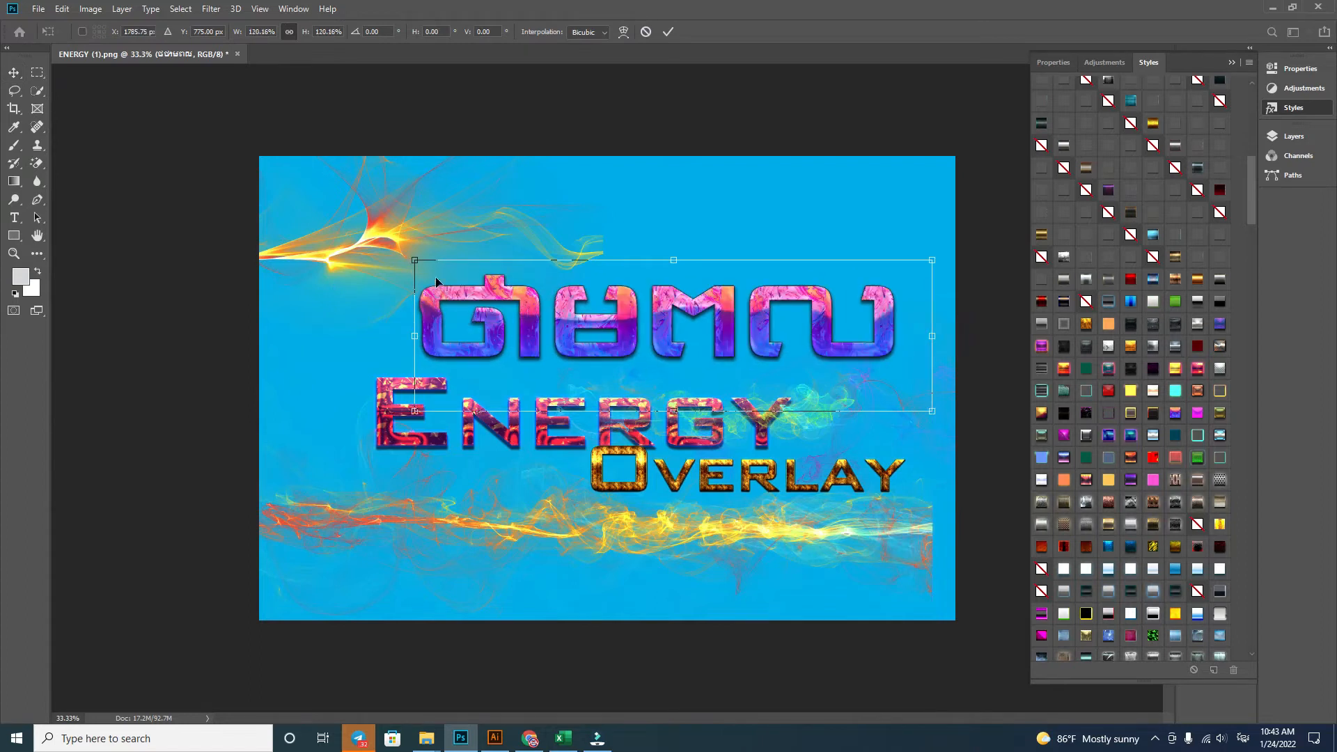
drag(415, 261, 383, 222)
key(Return)
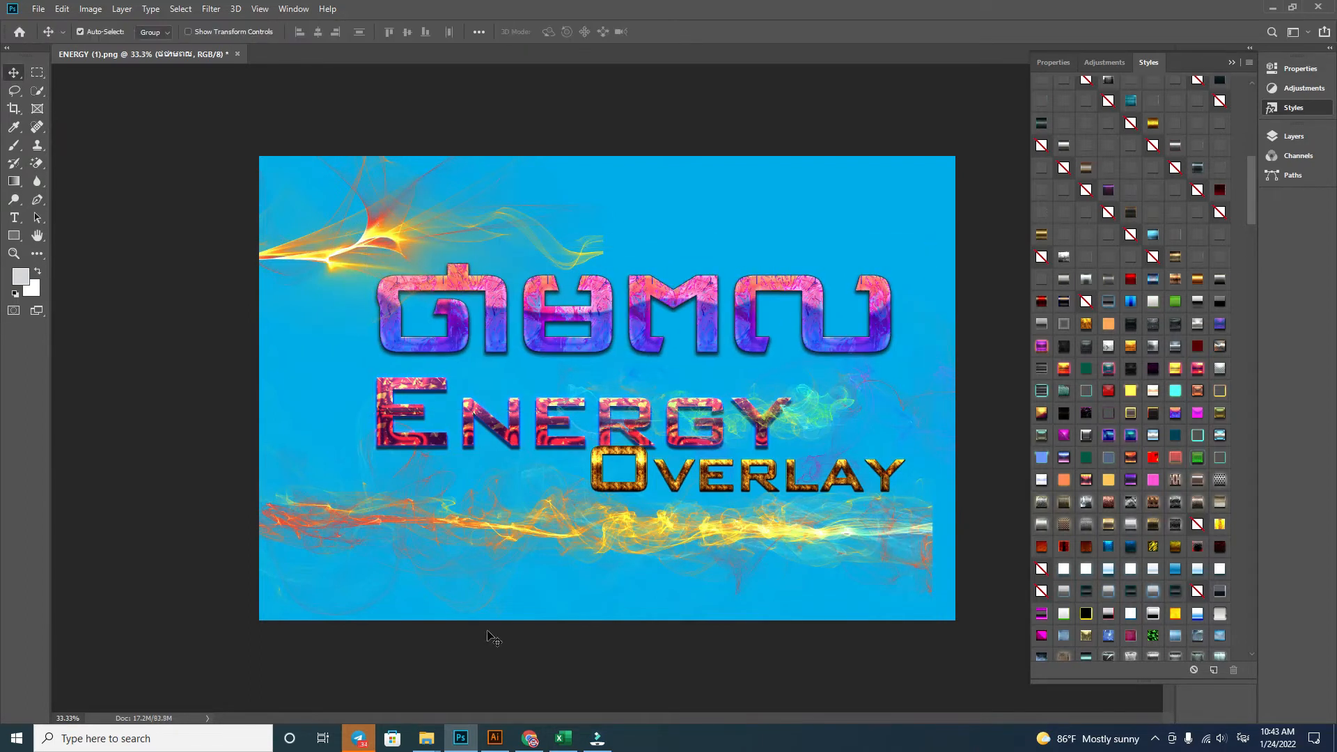
Step: Place ENERGY (5) from the TEXTURES folder, scaled to 47.81% in the canvas's upper-right corner
mouse_move(422, 738)
click(414, 632)
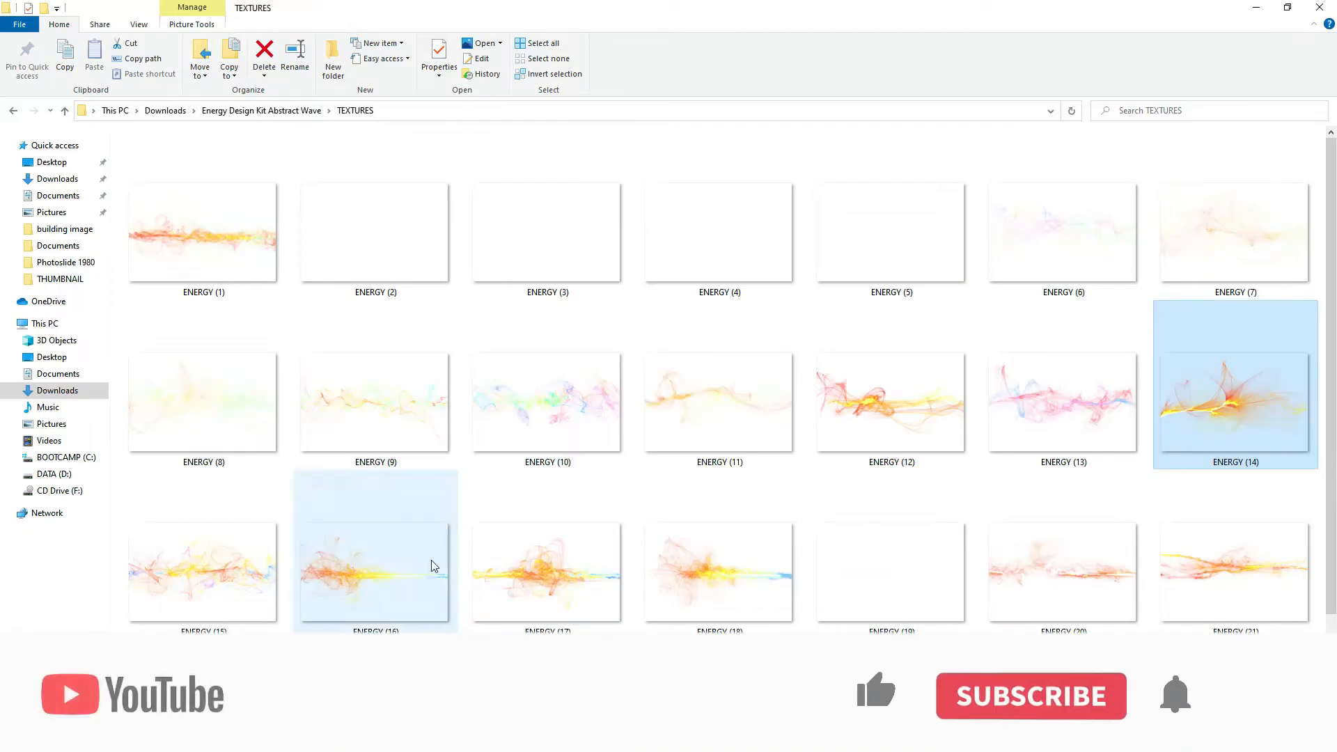
scroll(870, 582, up, 2)
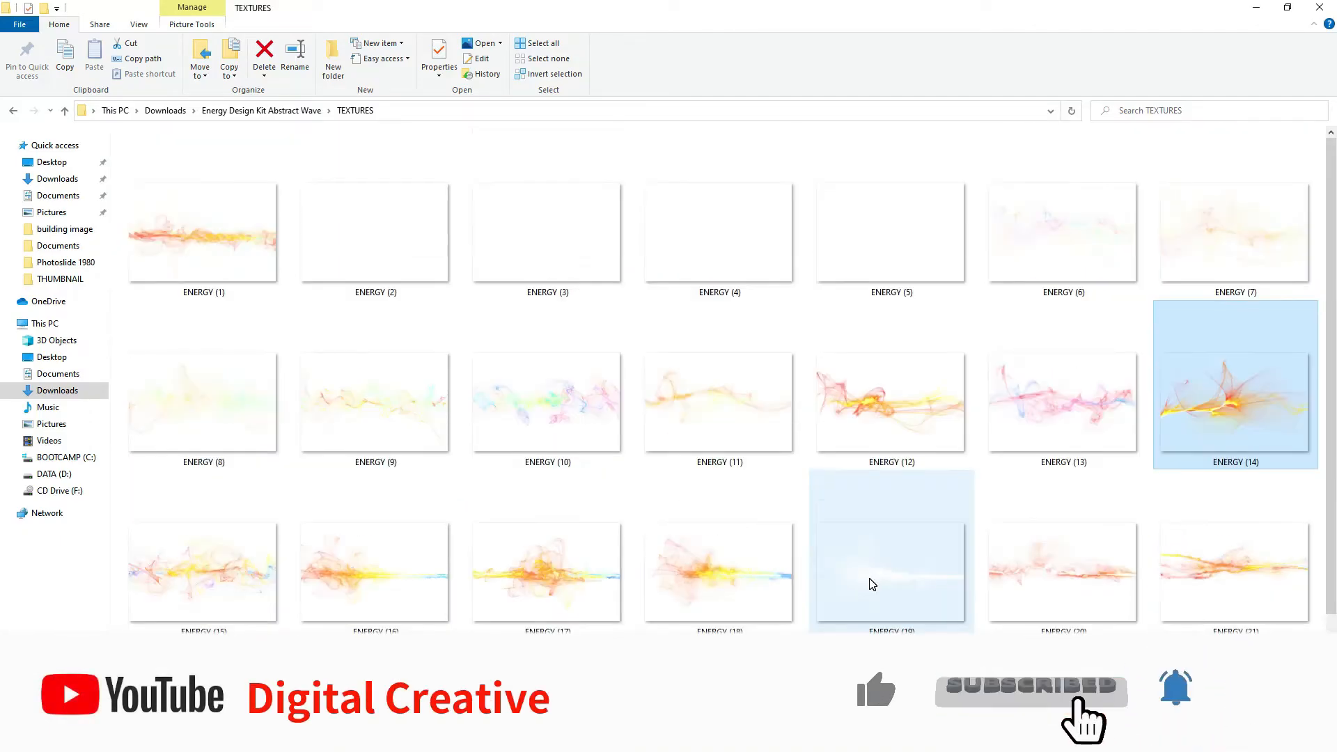
click(699, 575)
drag(875, 244, 665, 209)
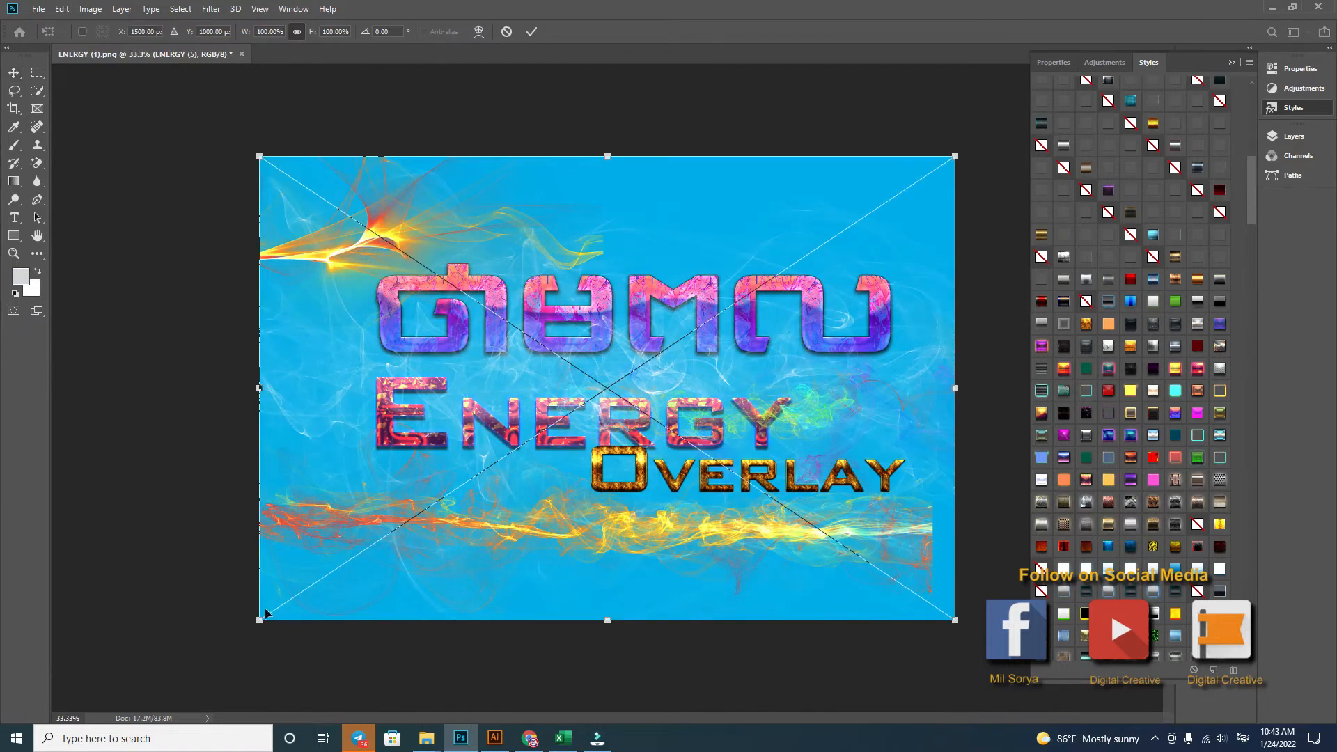
drag(259, 620, 610, 358)
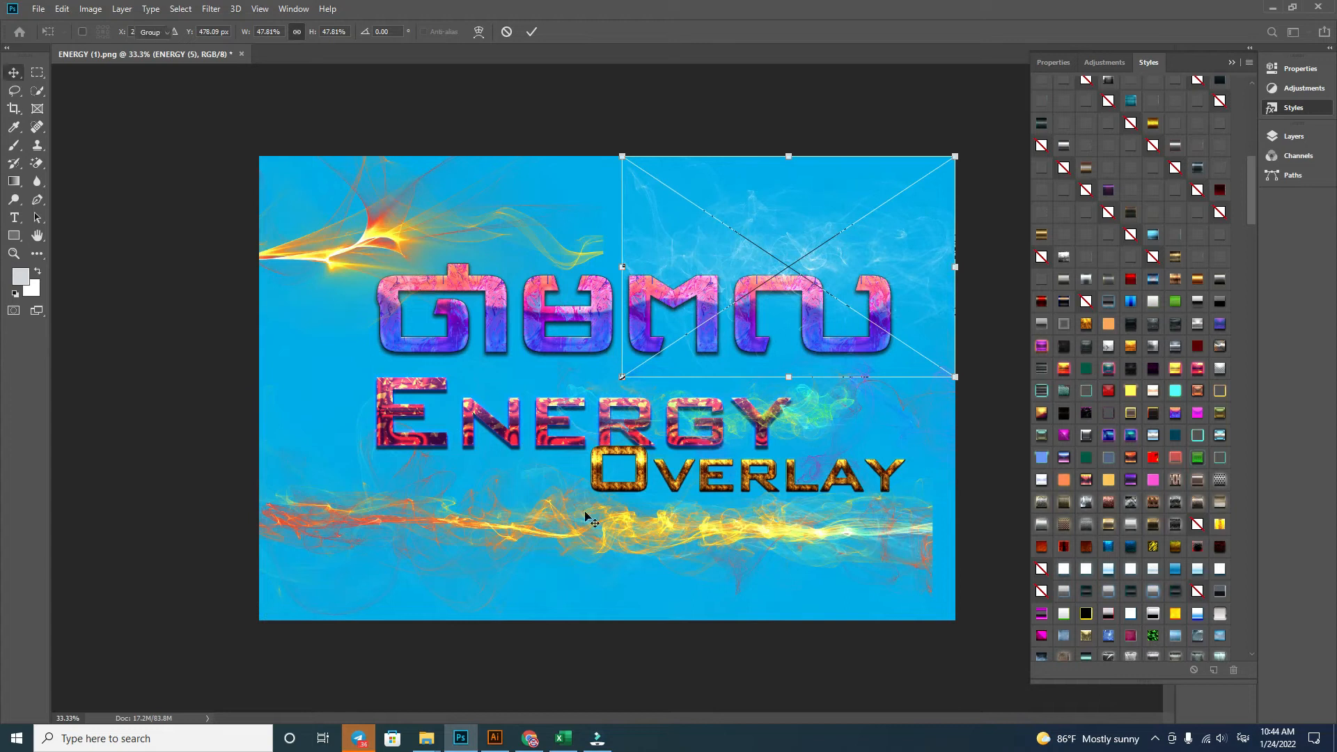
key(Return)
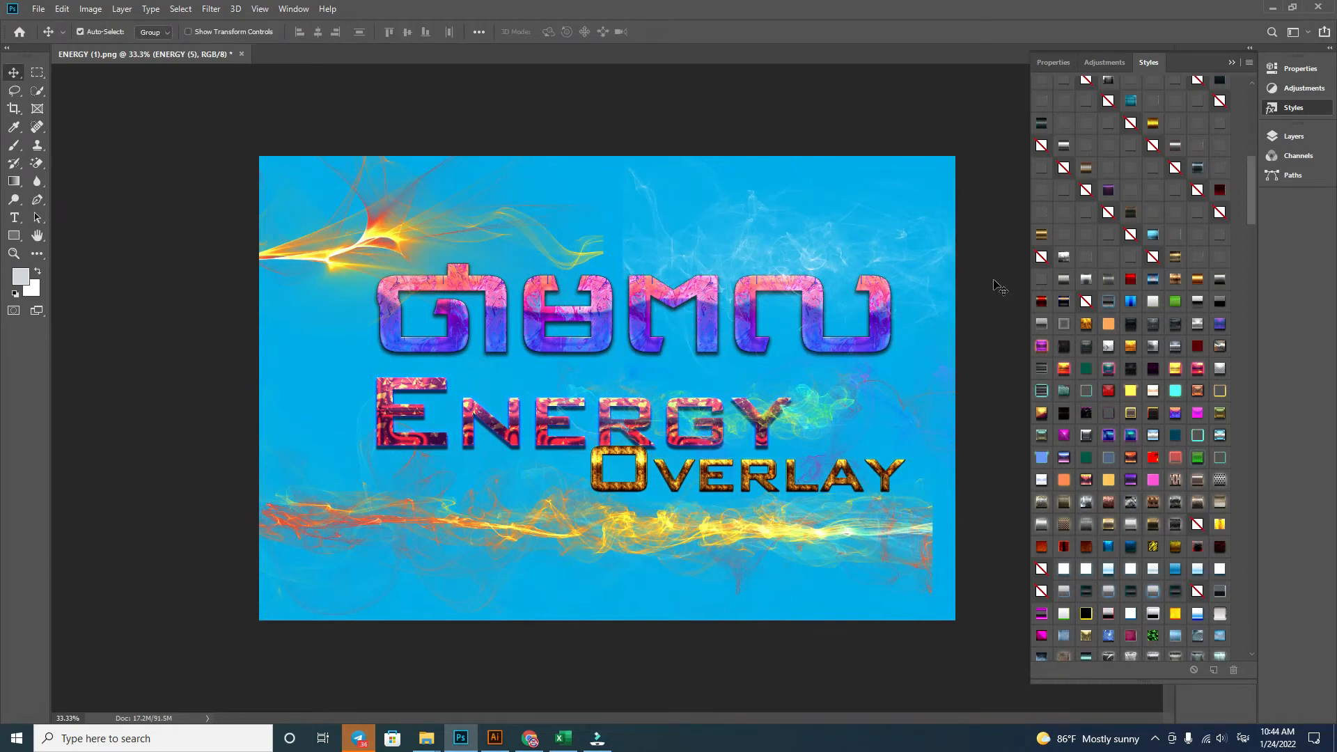
Step: Switch to Illustrator and create a new landscape document of 1920 x 1080 pt
click(494, 740)
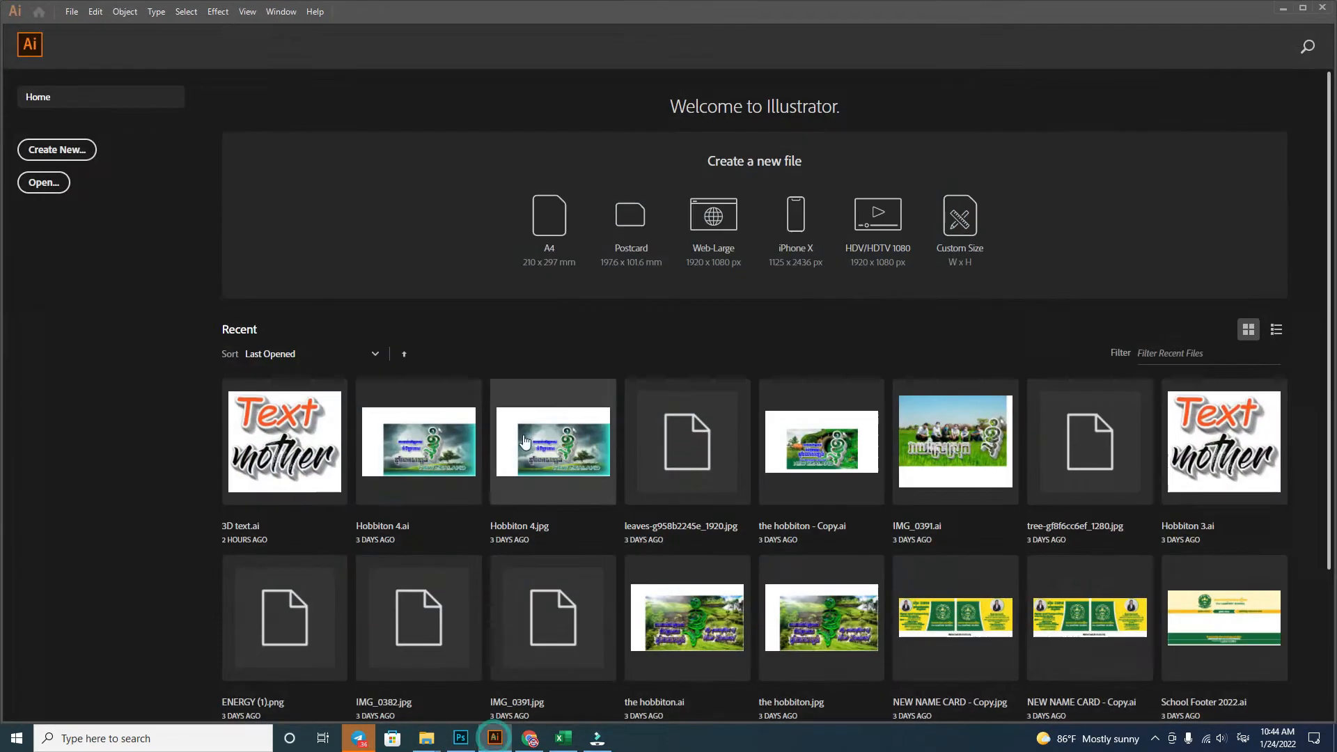
click(80, 156)
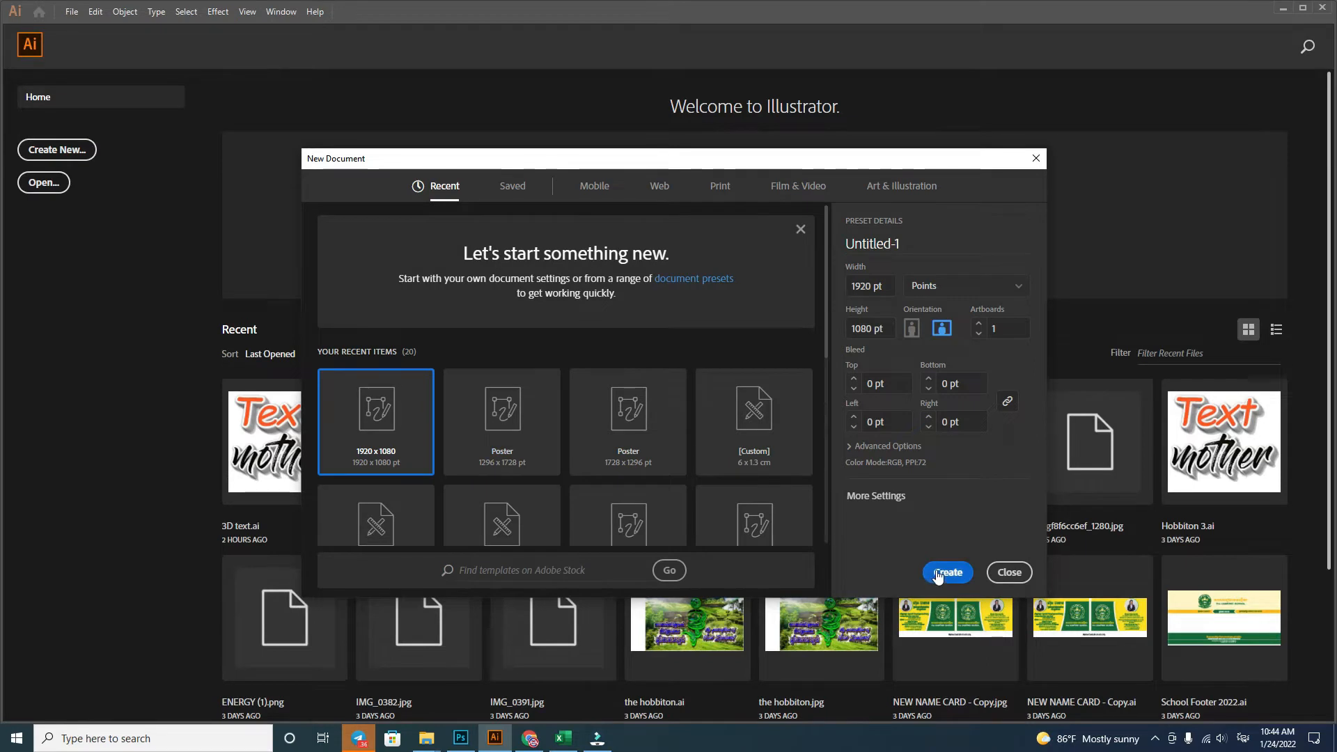
click(947, 573)
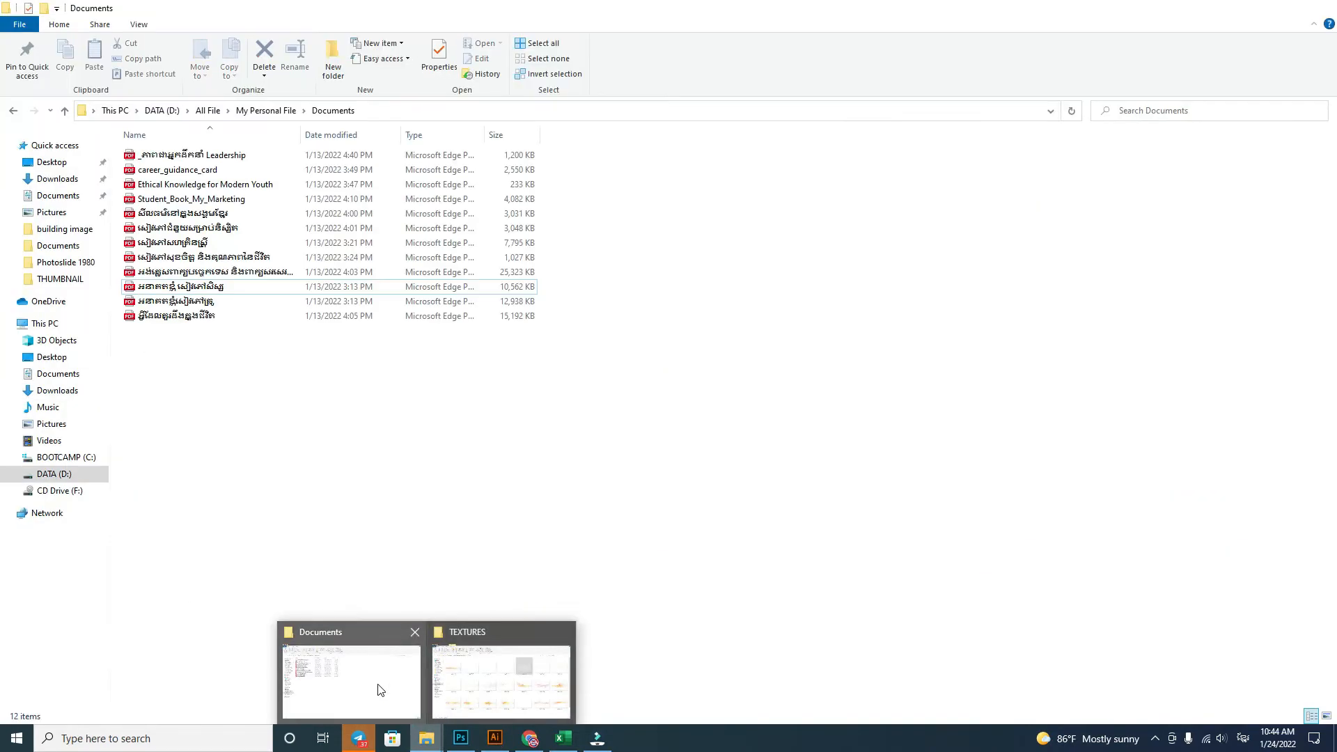
Step: Bring the image tree-gf8f6cc6ef_1280 from Downloads into the Untitled-1 document and move it to about the middle of the artboard
click(376, 686)
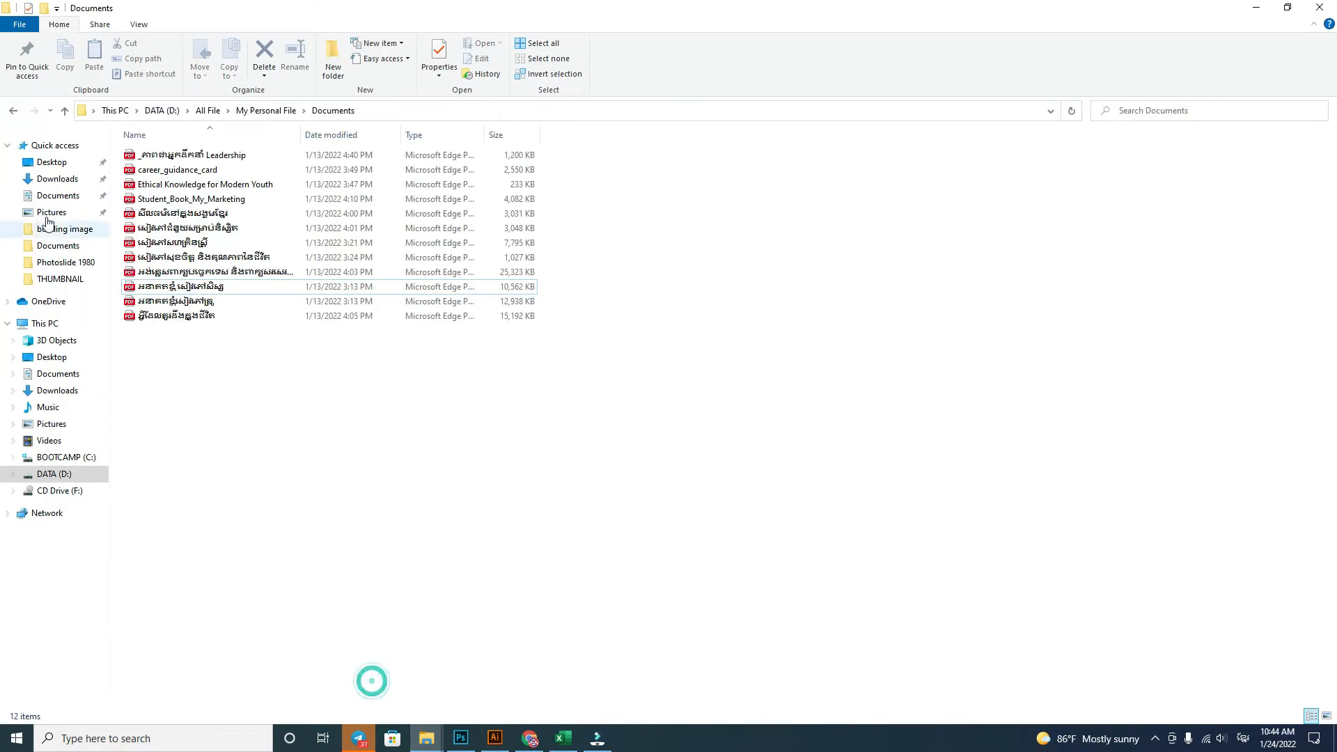
click(57, 179)
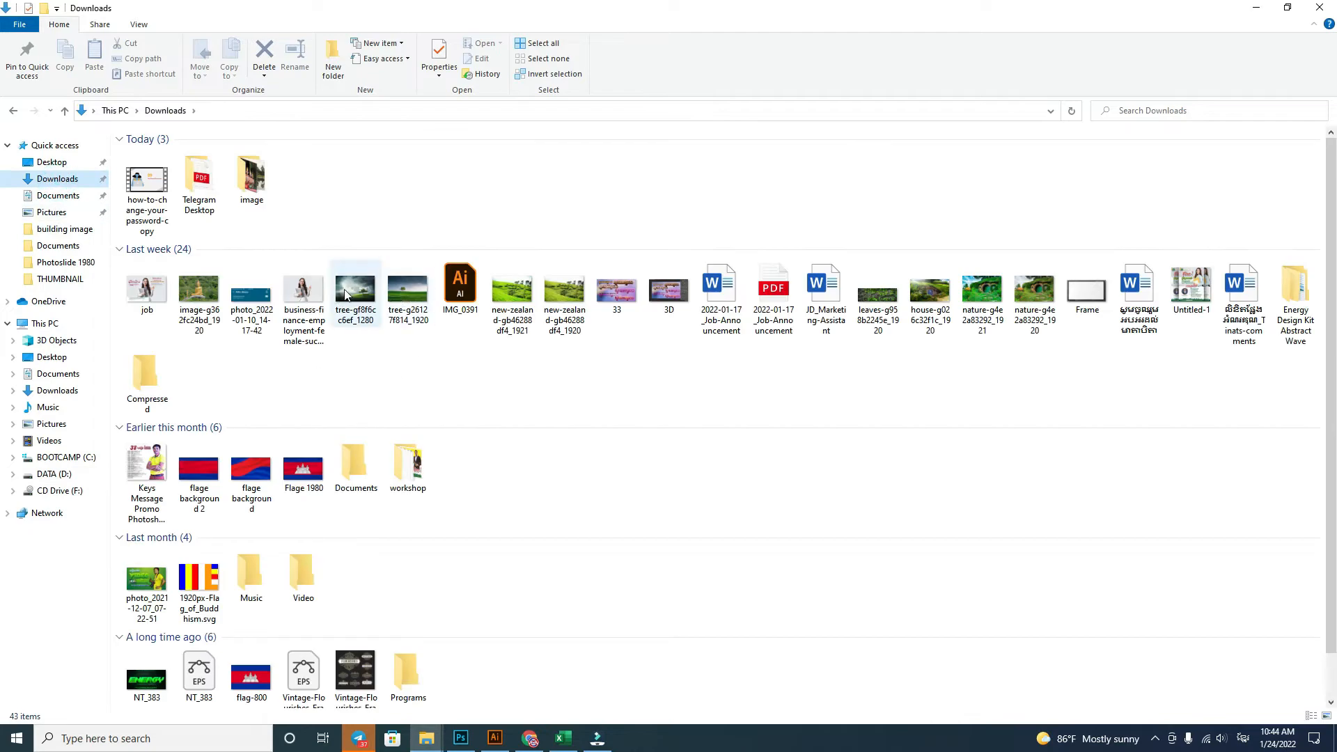
drag(351, 294, 741, 53)
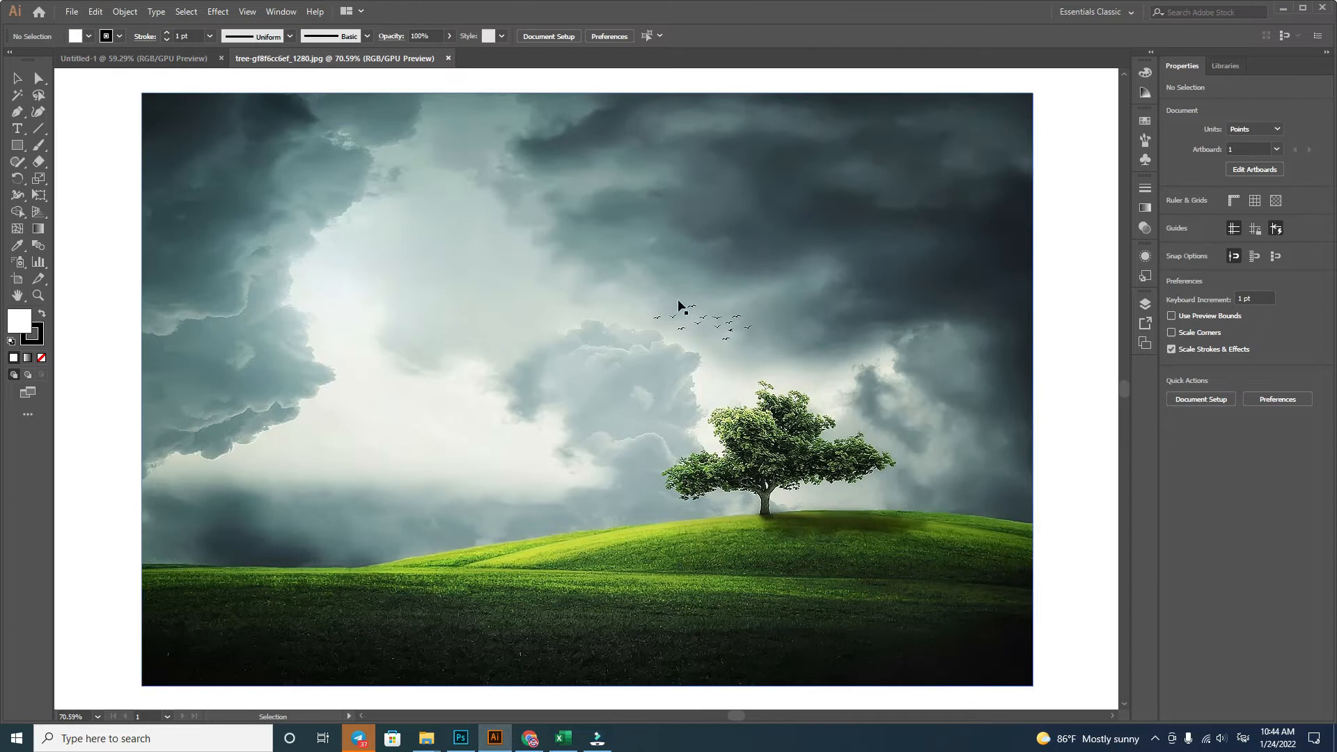
drag(561, 361, 476, 286)
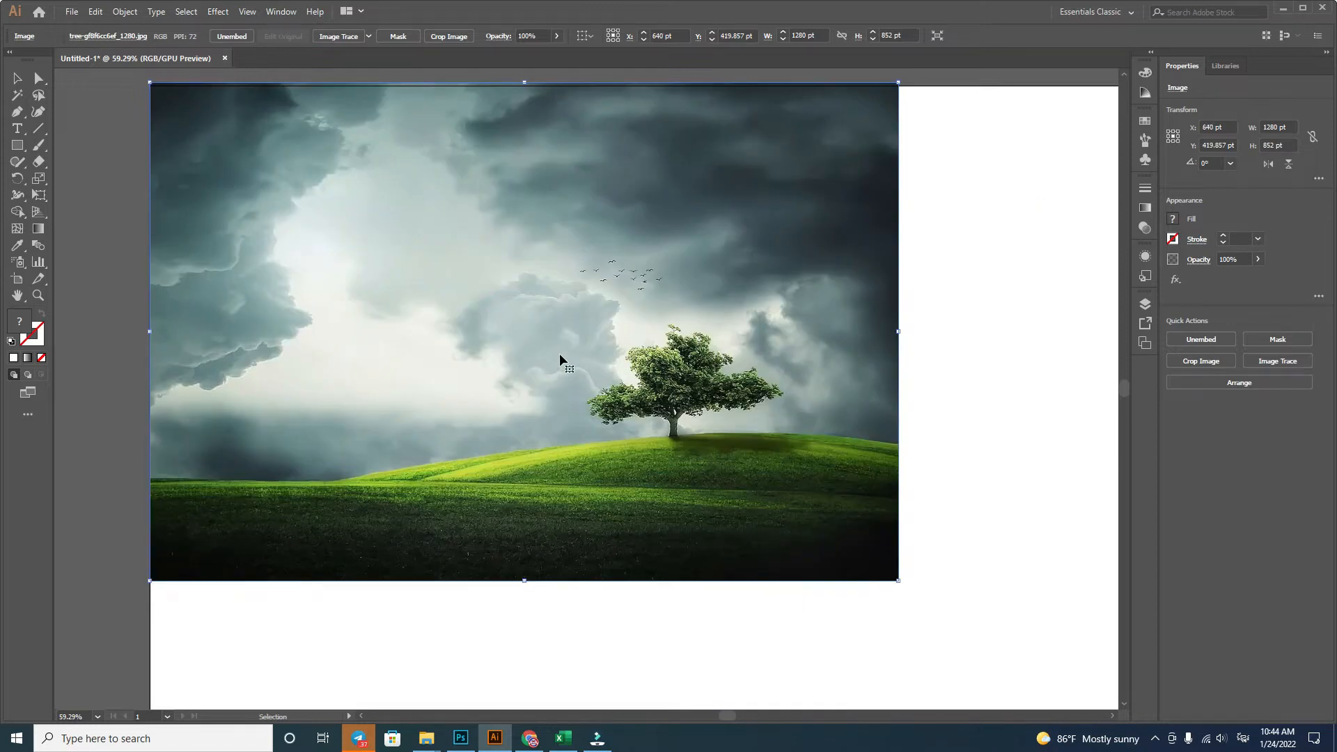
scroll(558, 353, down, 2)
drag(607, 356, 693, 383)
click(756, 555)
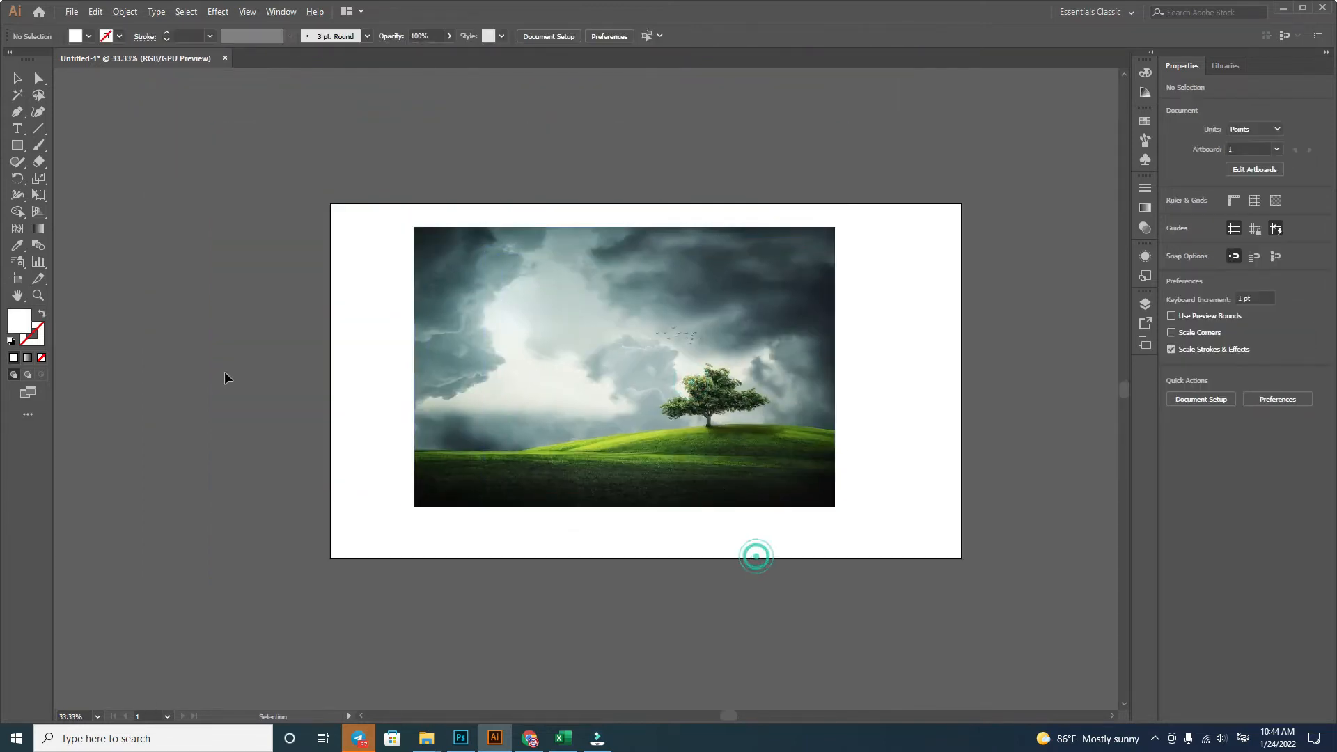
Step: Resize the artboard so all four edges match the edges of the tree image
click(18, 278)
drag(332, 380, 415, 380)
drag(961, 382, 834, 382)
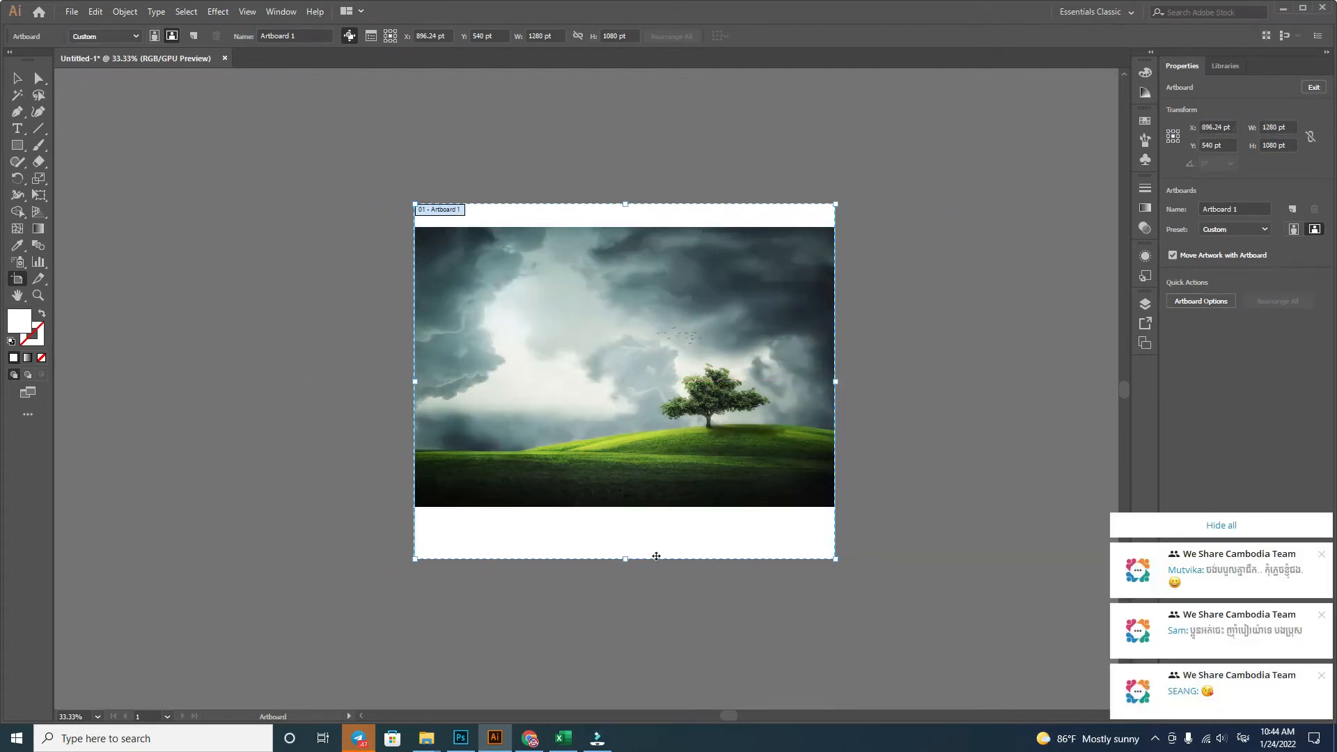
drag(624, 545, 617, 507)
drag(627, 206, 627, 227)
click(18, 77)
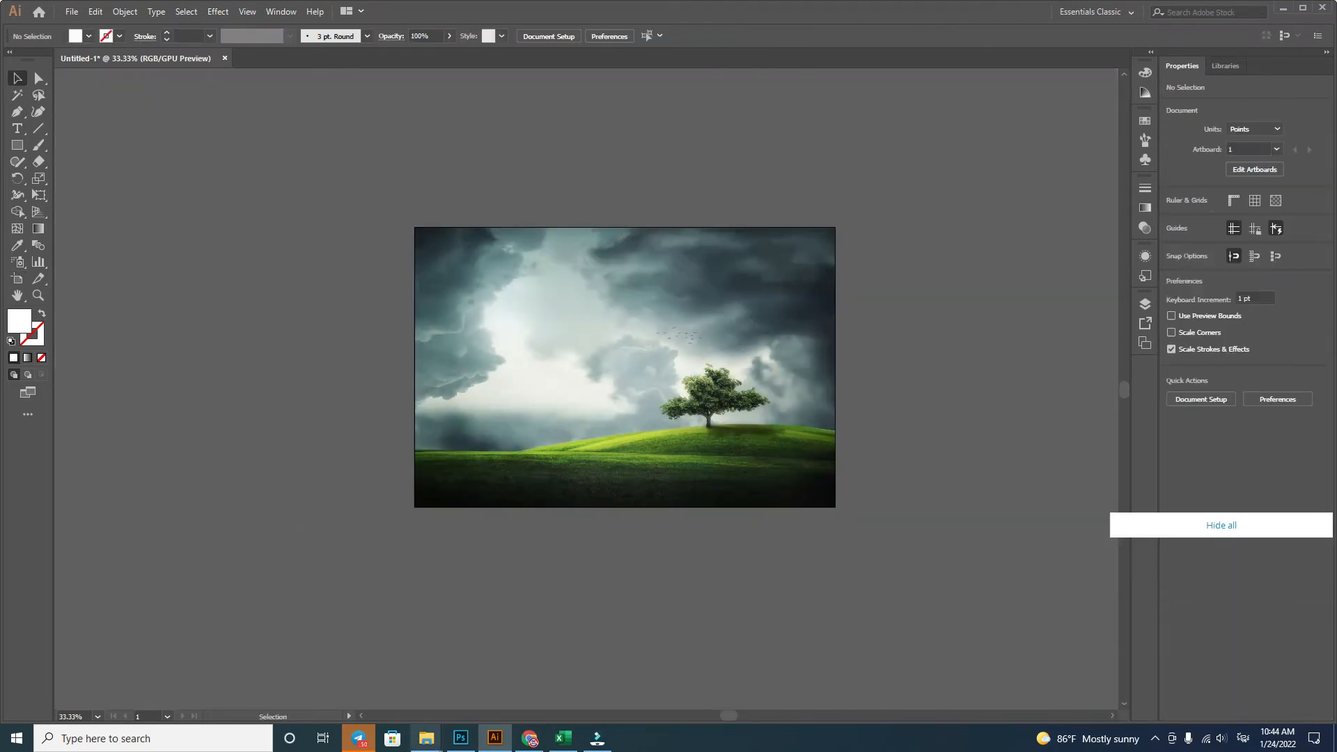
Step: Open 3D text.ai from the THUMBNAIL folder inside MARKETING FILE in Illustrator
mouse_move(426, 737)
click(394, 701)
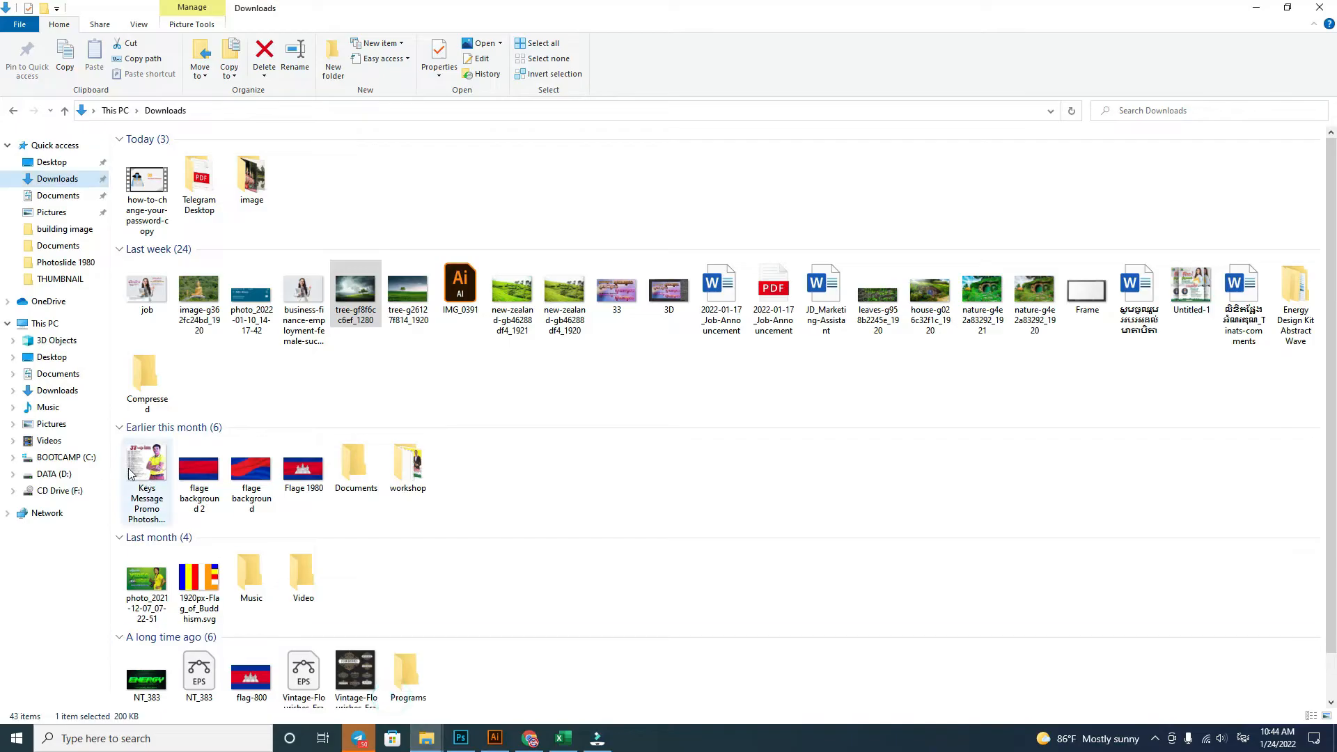
click(60, 475)
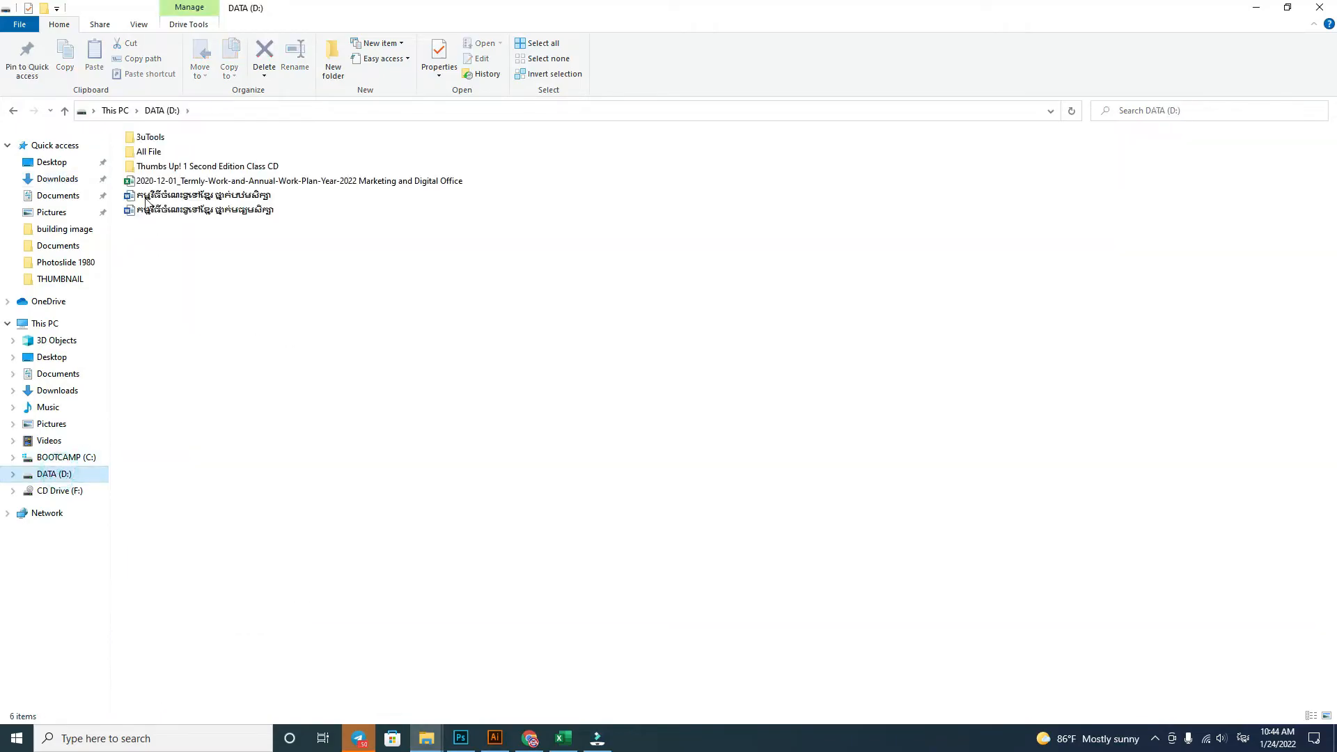
double_click(144, 154)
double_click(160, 183)
double_click(162, 266)
double_click(168, 181)
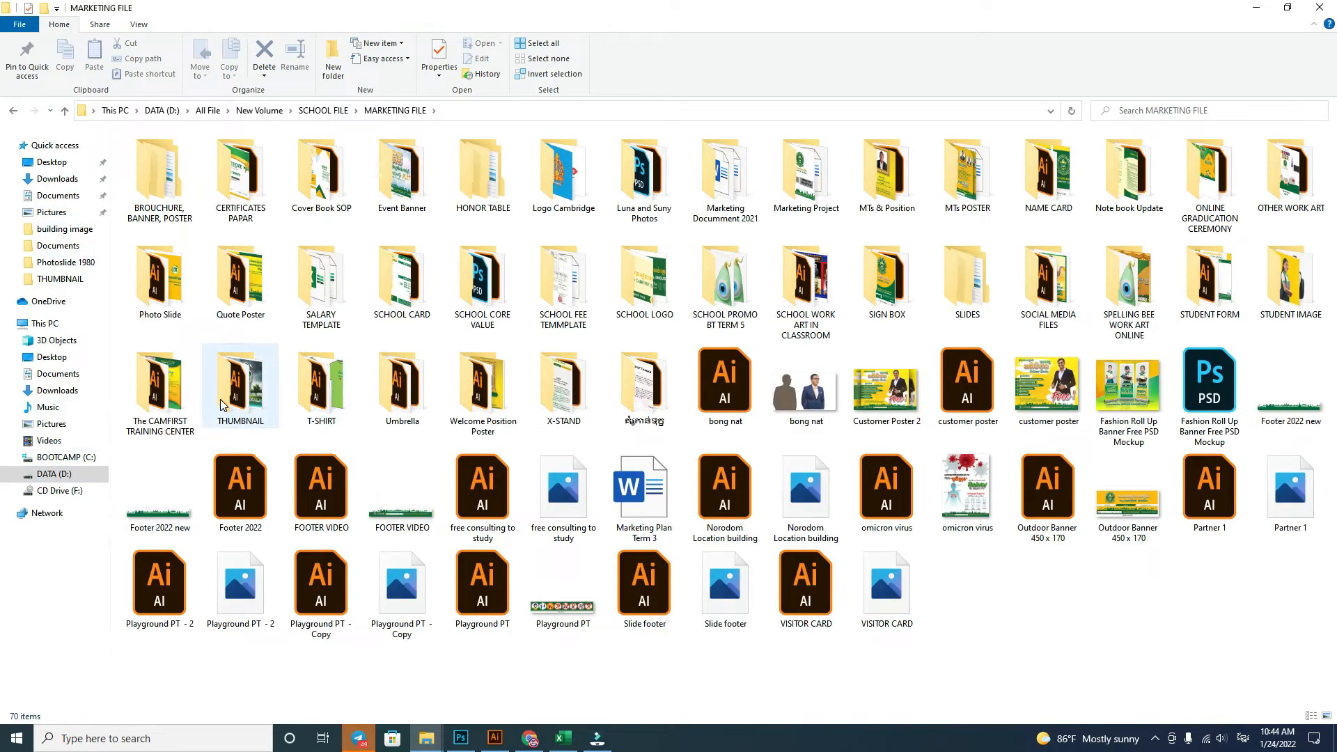
double_click(240, 383)
drag(647, 215, 836, 218)
drag(788, 53, 782, 62)
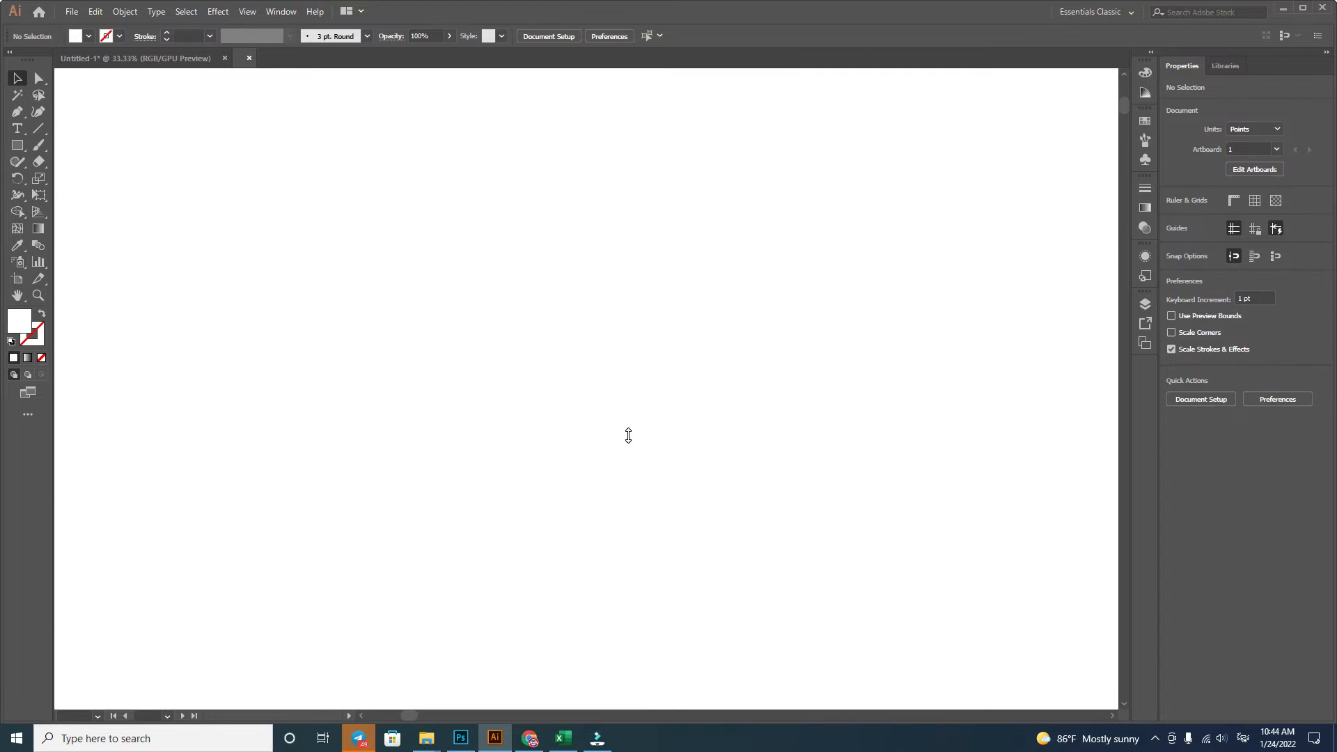
Step: Bring the Text and mother 3D lettering from 3D text.ai into Untitled-1, with mother over the tree image
drag(589, 306, 302, 358)
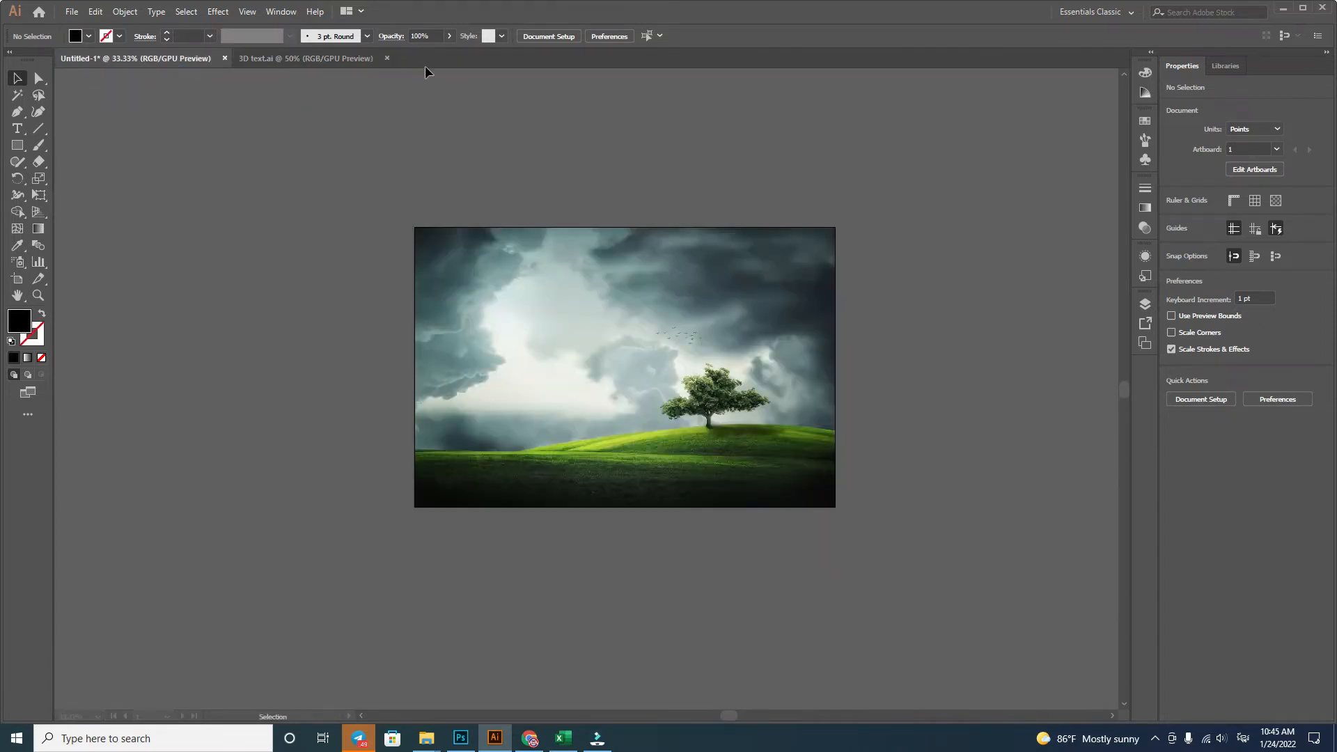
click(336, 61)
drag(568, 461, 187, 60)
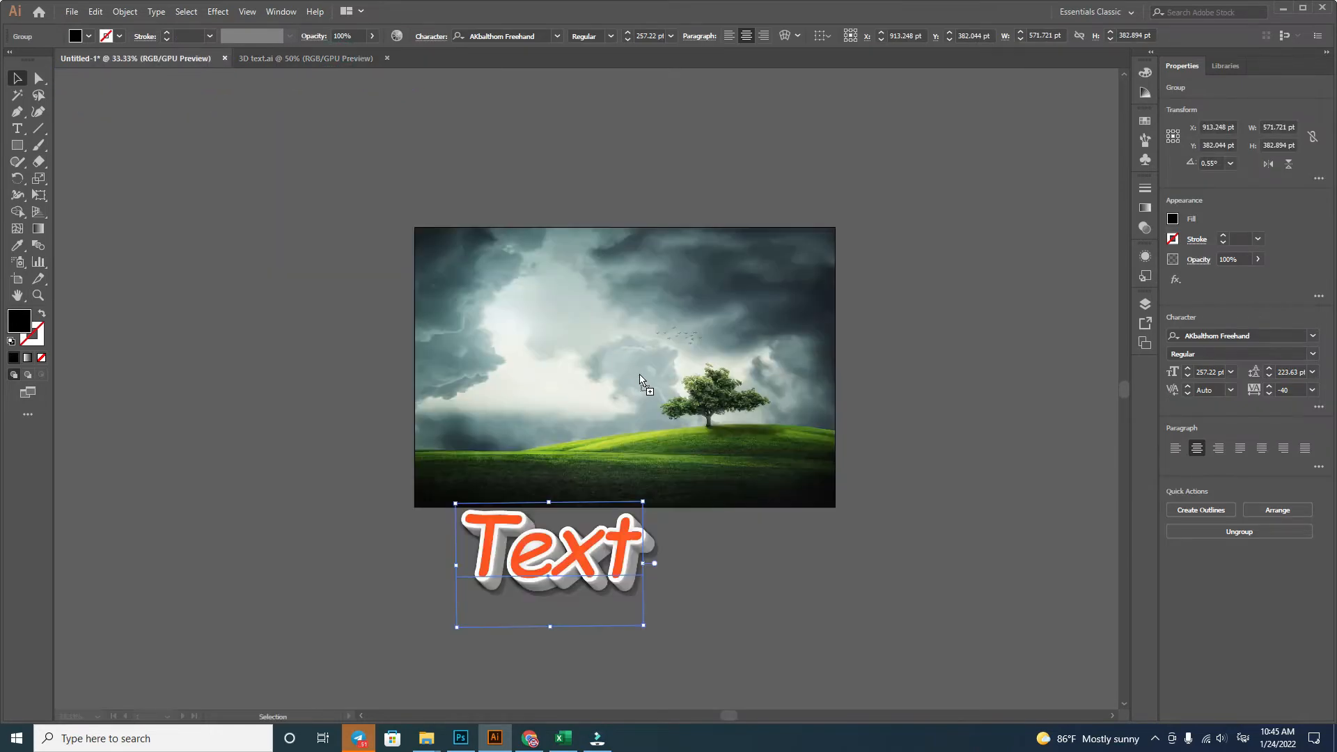
drag(640, 376, 334, 390)
click(310, 384)
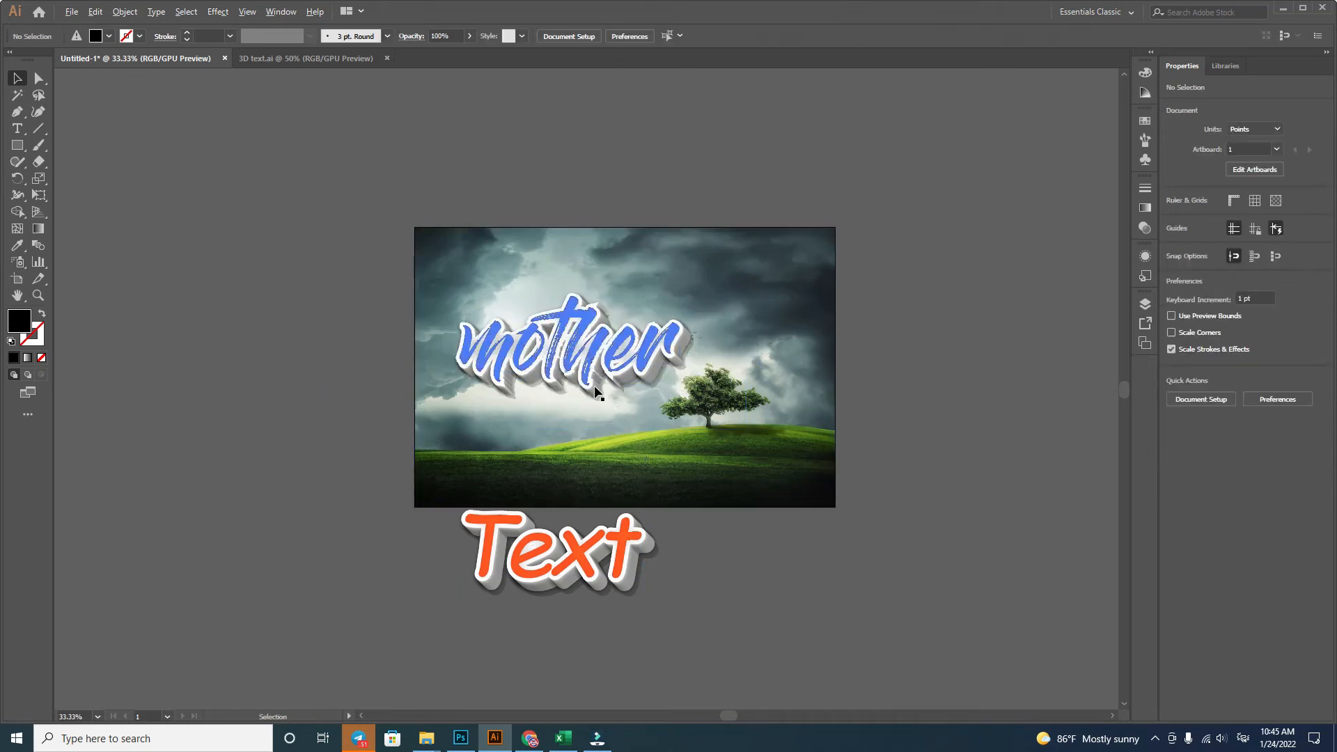
Step: Replace the mother lettering over the tree image with the word Energy
scroll(595, 386, up, 2)
click(589, 340)
double_click(588, 341)
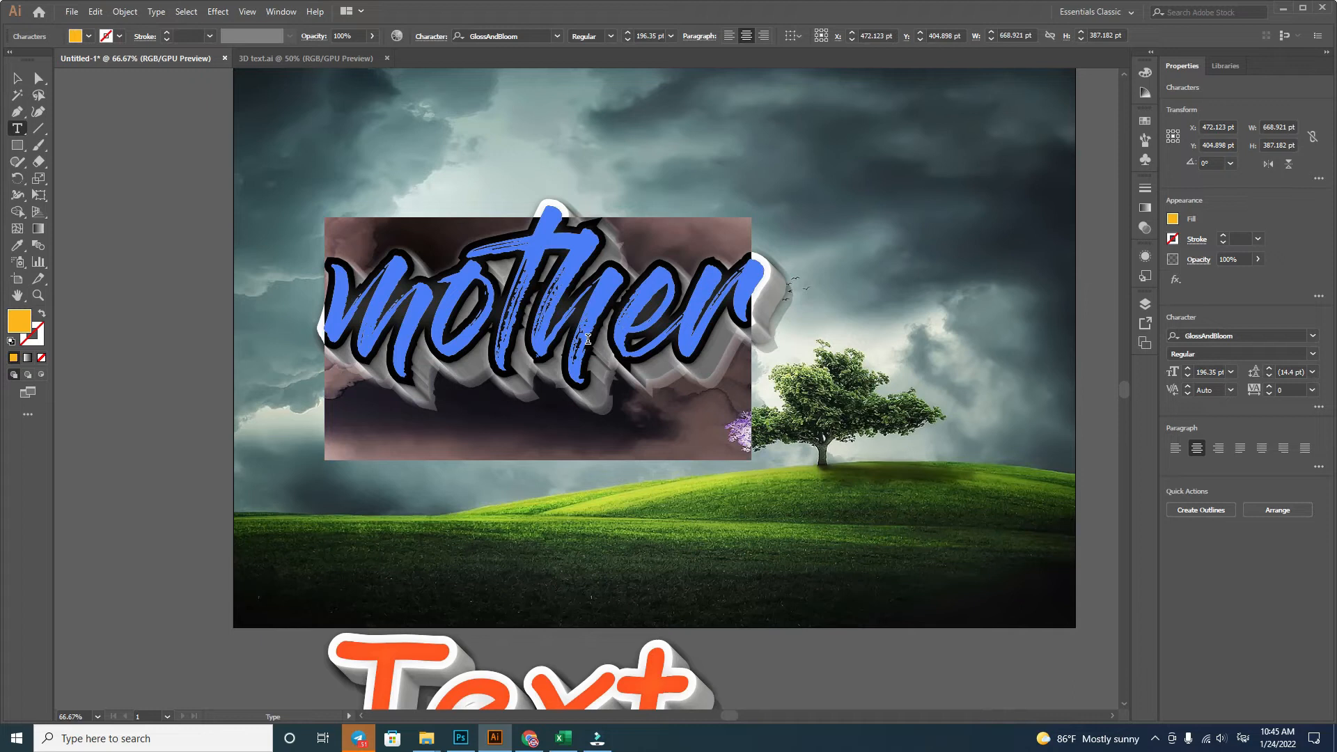
text(os)
key(BackSpace)
key(BackSpace)
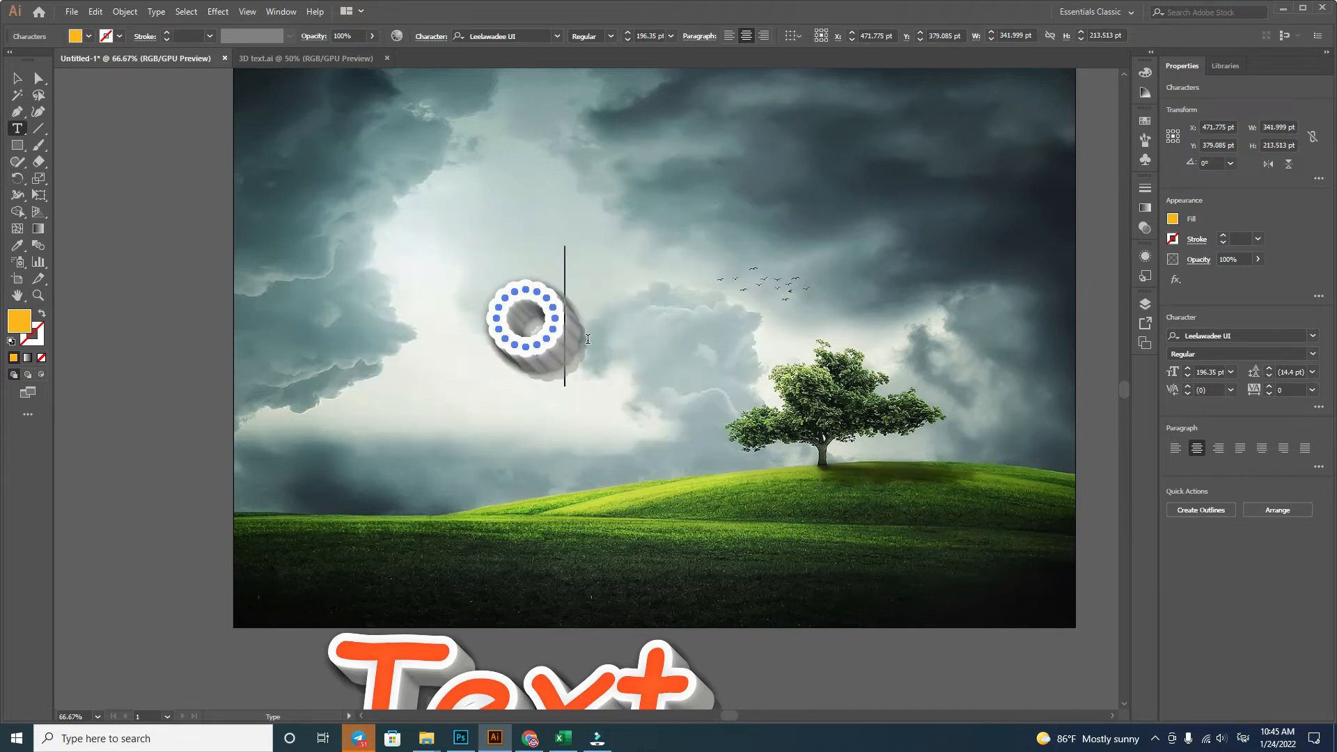
text(En)
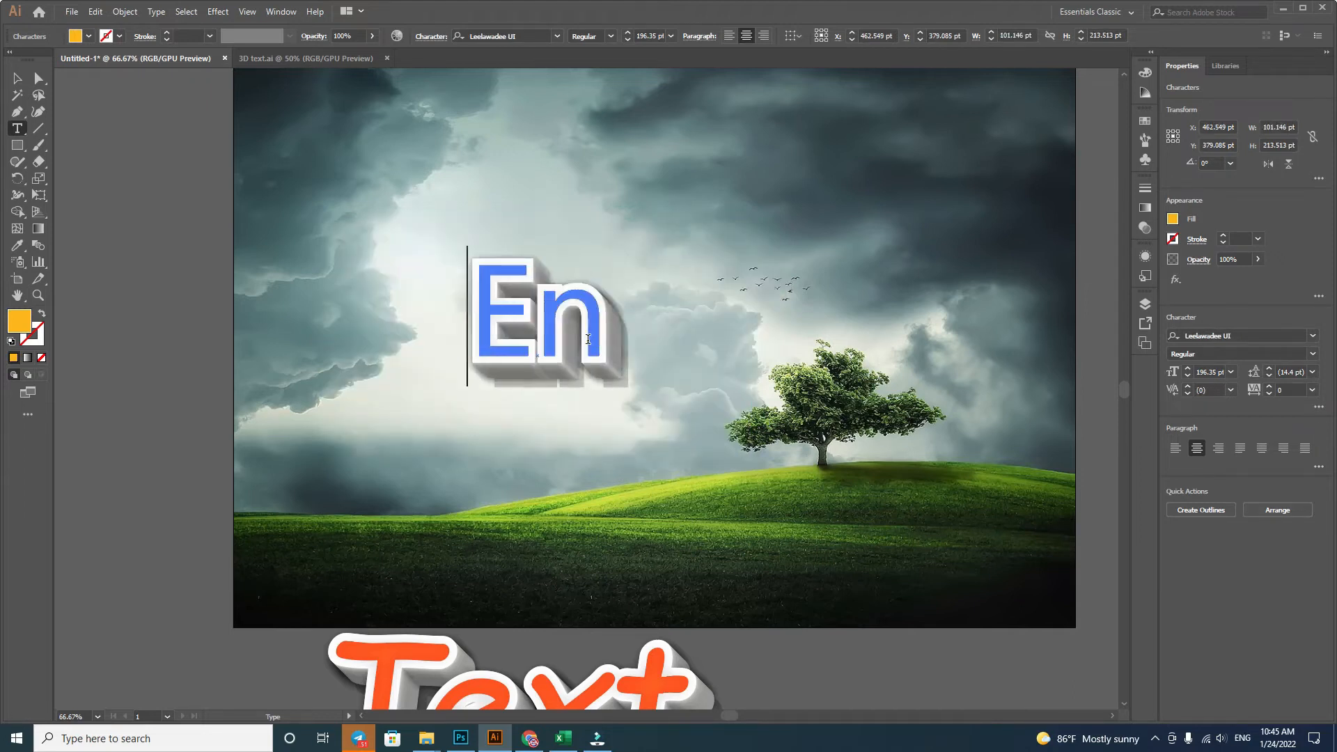
text(erg)
key(BackSpace)
text(ergy)
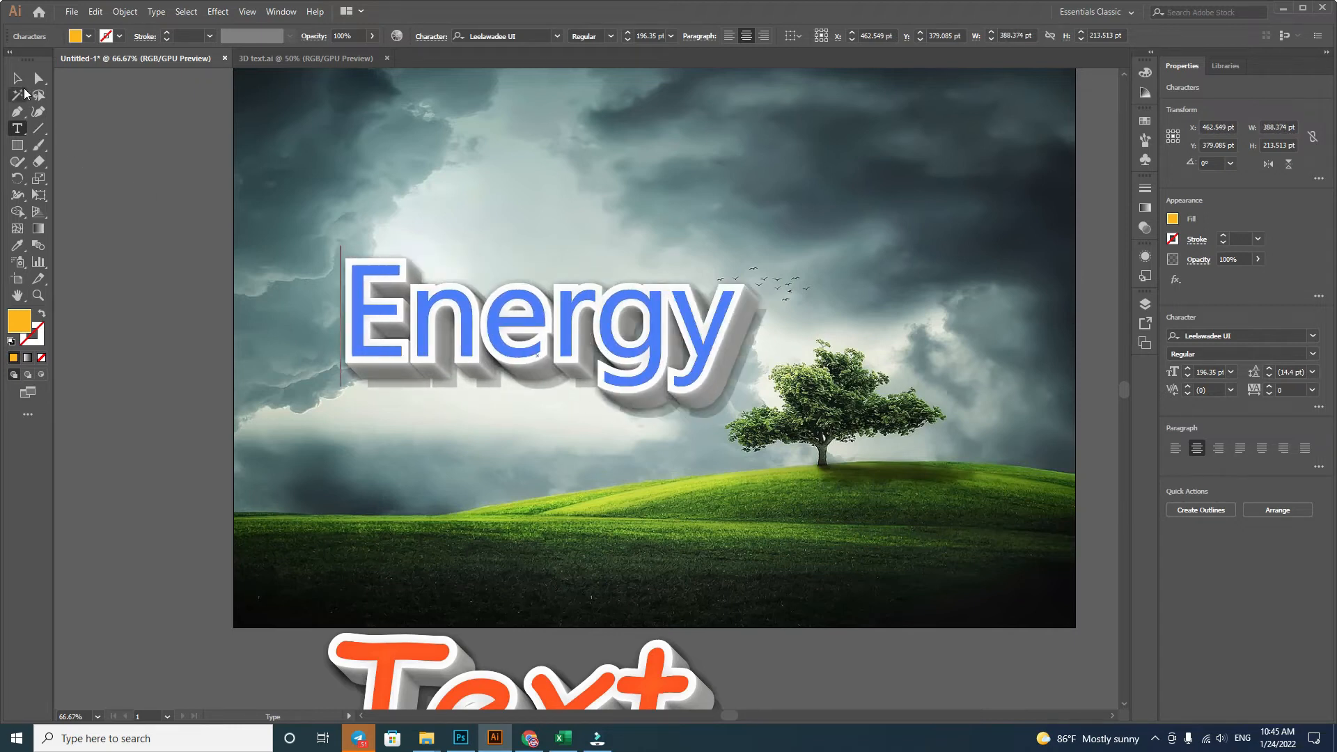
Step: Set the font of the Energy lettering to GlossAndBloom
click(18, 78)
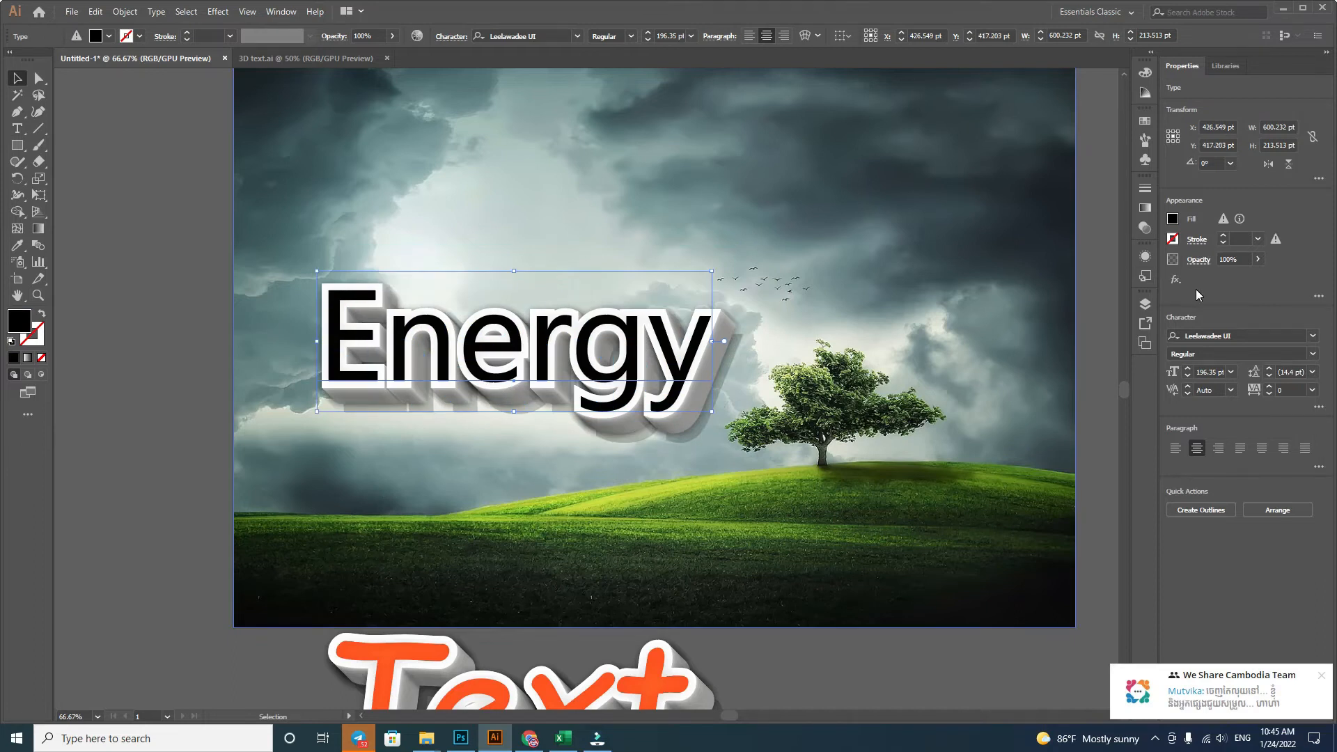
click(1313, 339)
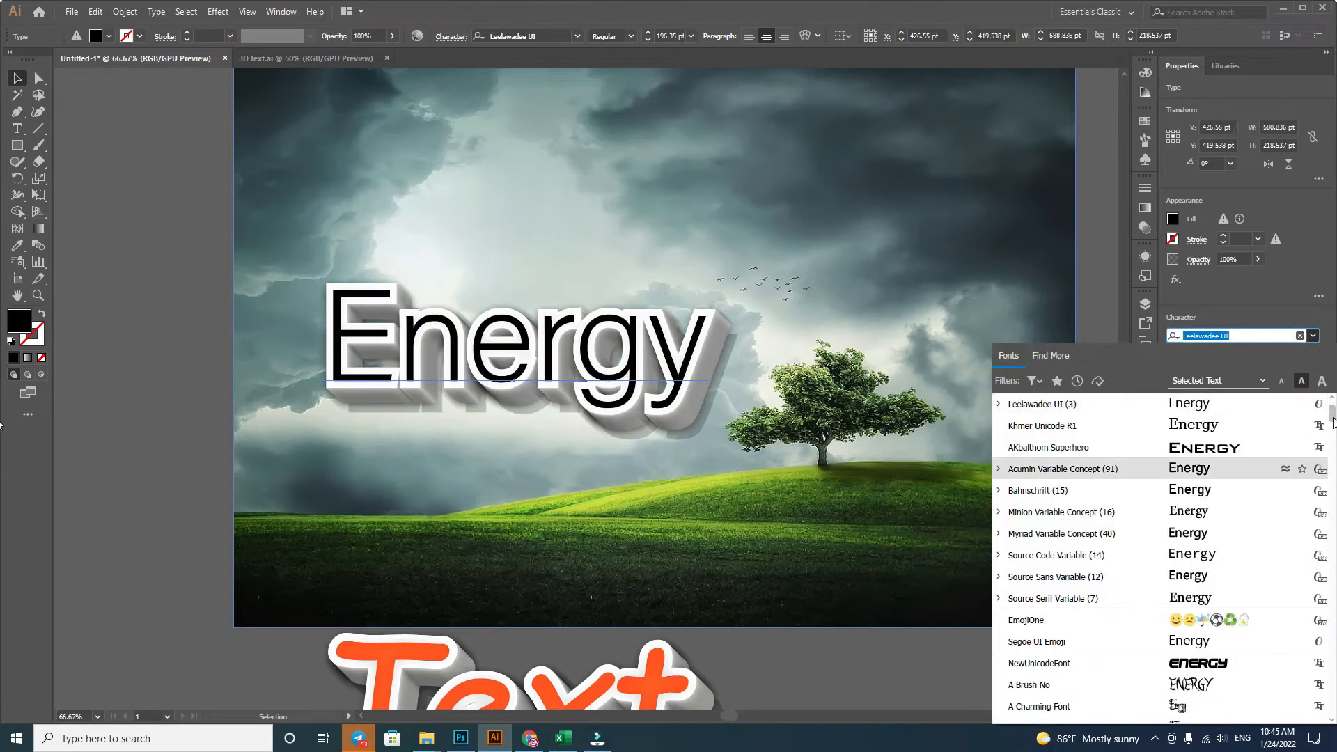
scroll(1309, 446, up, 3)
click(1217, 404)
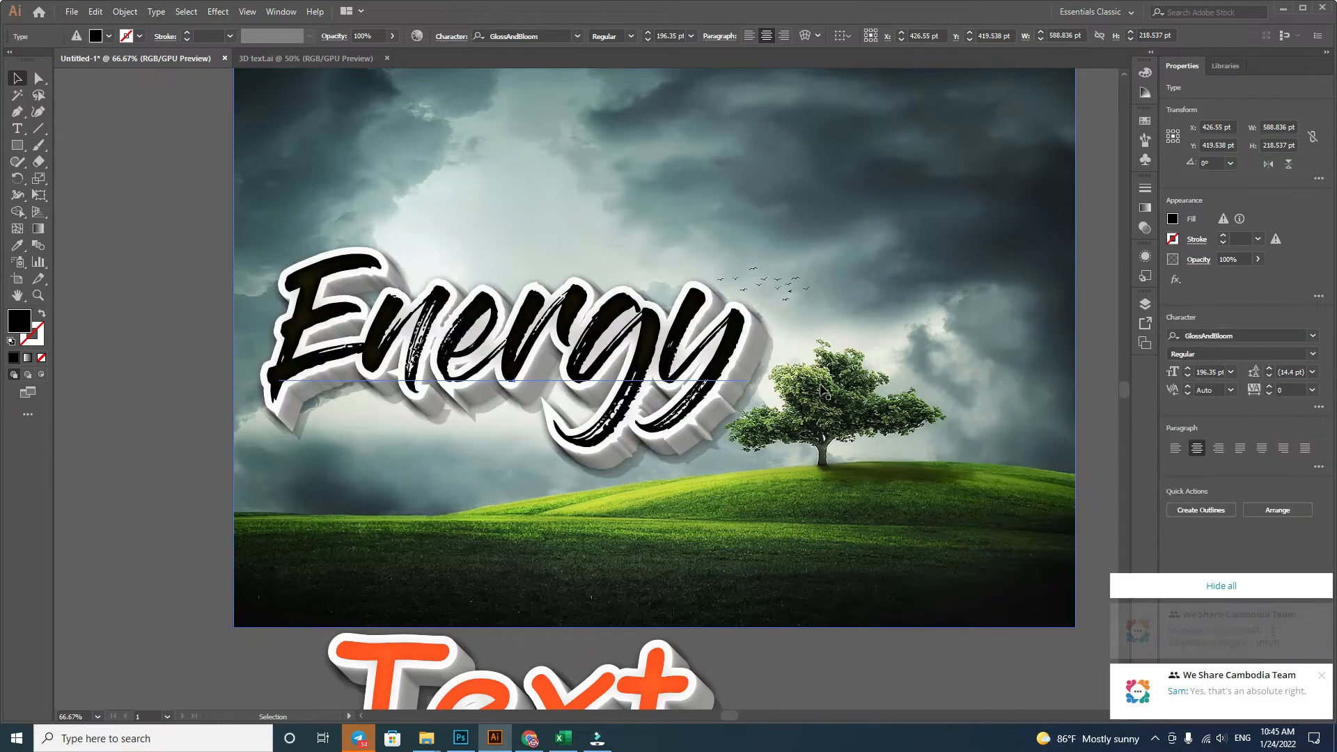
drag(702, 378, 596, 368)
key(v)
key(ctrl+t)
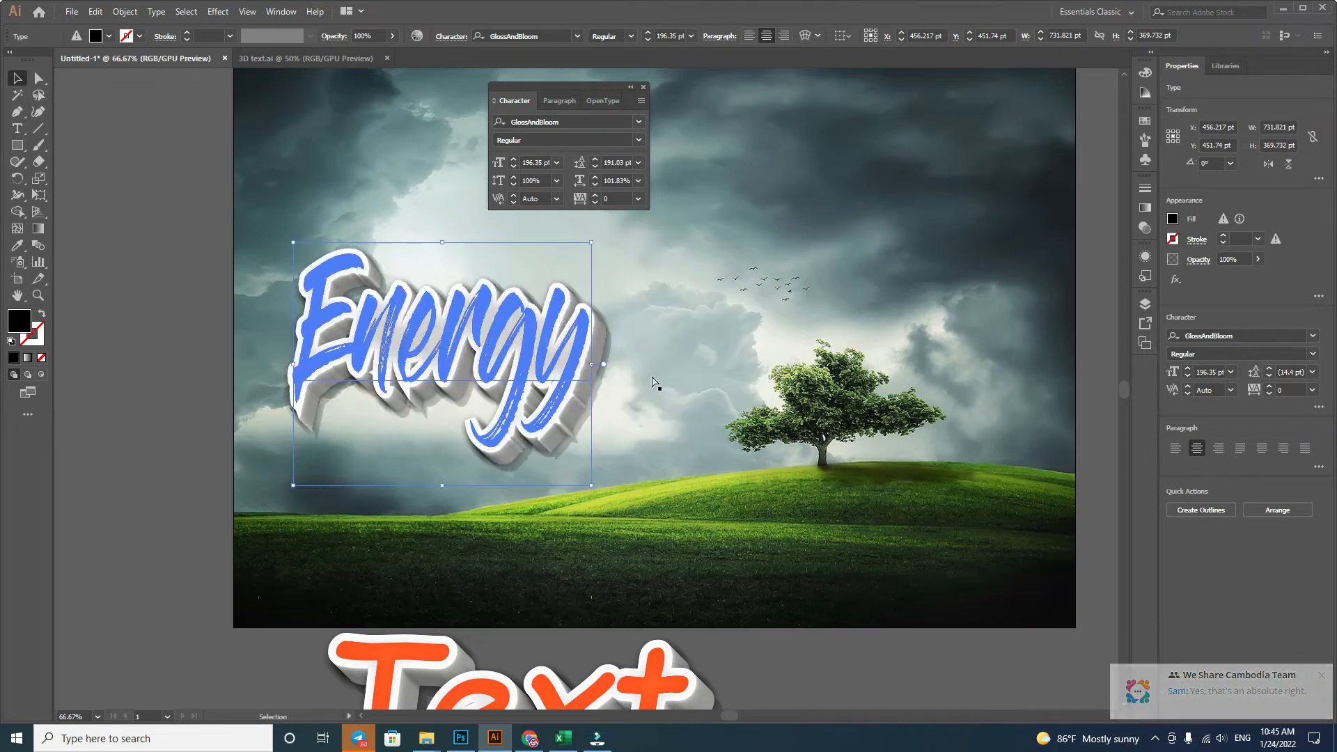
key(ctrl+z)
Step: Scale the Energy lettering down proportionally to about 131 pt and place it over the bright clouds beside the tree
drag(773, 365, 568, 370)
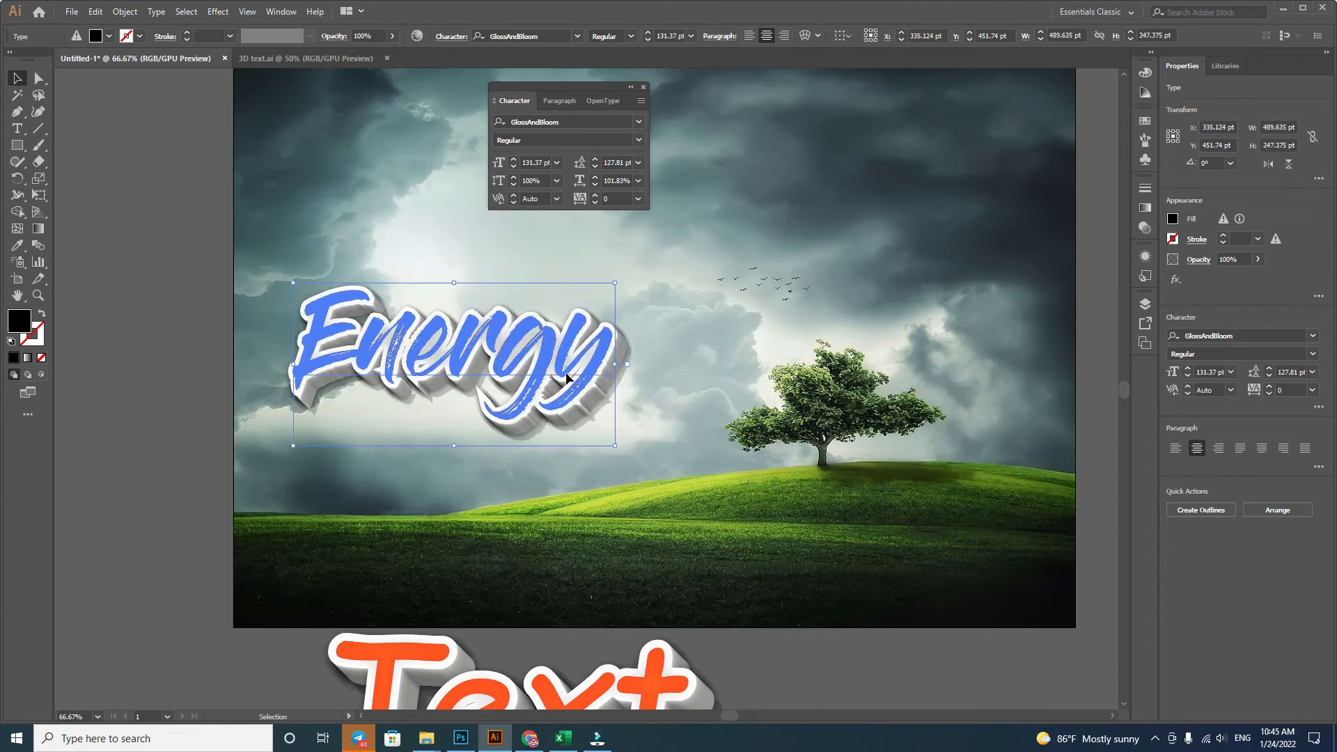
click(174, 373)
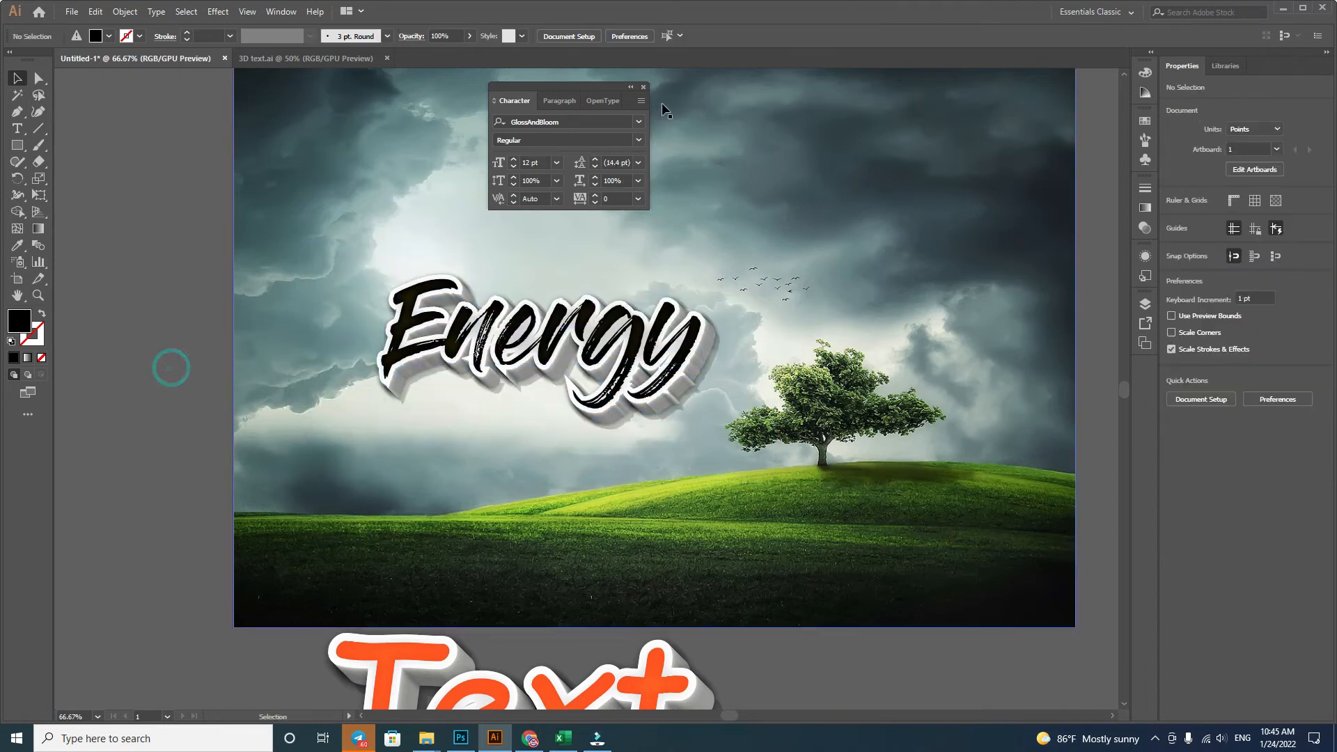
click(643, 87)
click(119, 360)
Step: Lock the tree background image
click(303, 248)
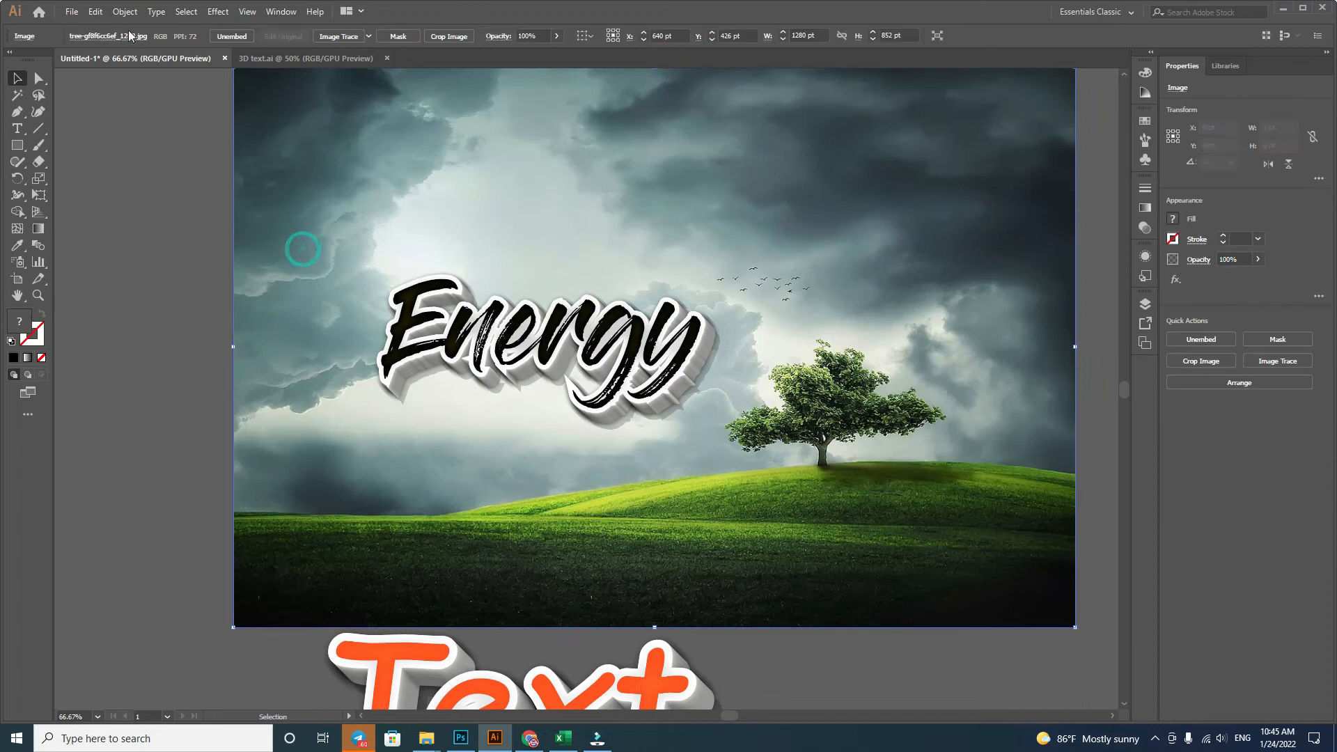
click(125, 11)
mouse_move(279, 93)
click(321, 96)
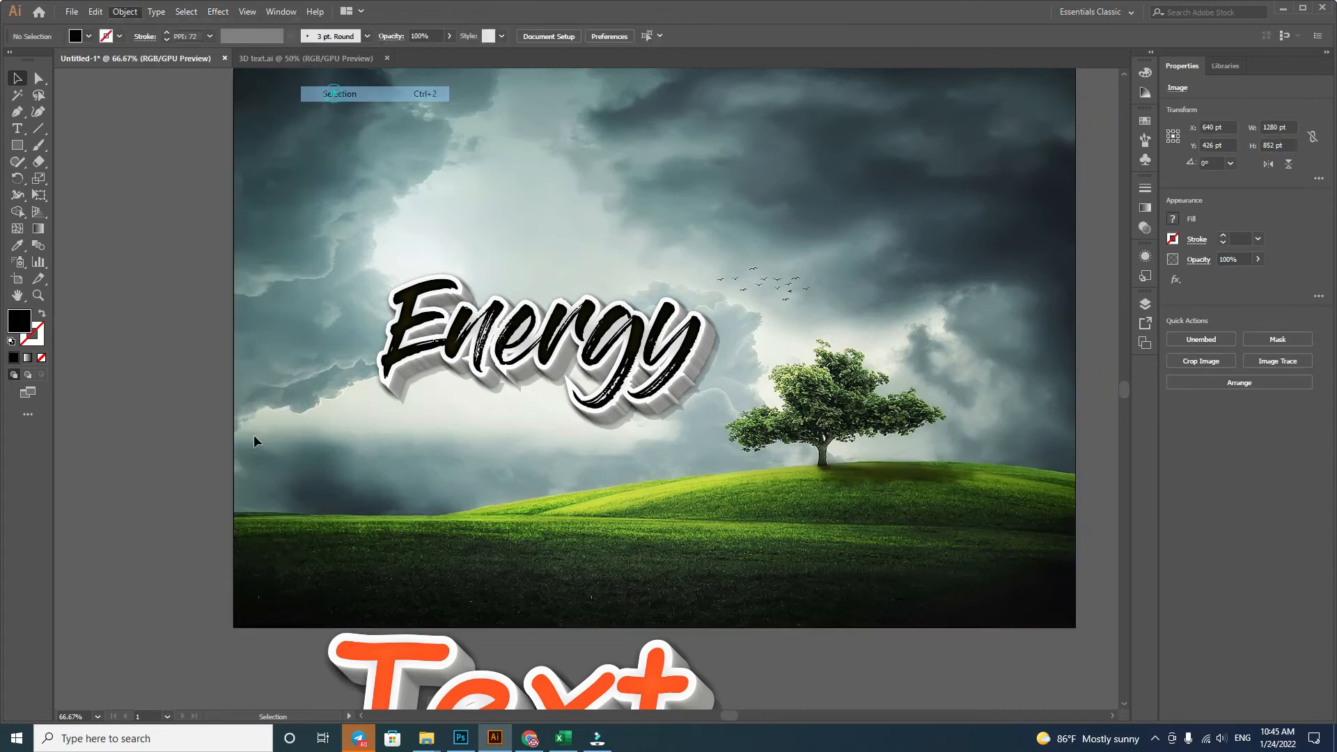
Step: Bring ENERGY (14) from the TEXTURES folder into Untitled-1 over the Energy lettering, and close 3D text.ai
mouse_move(426, 740)
click(469, 699)
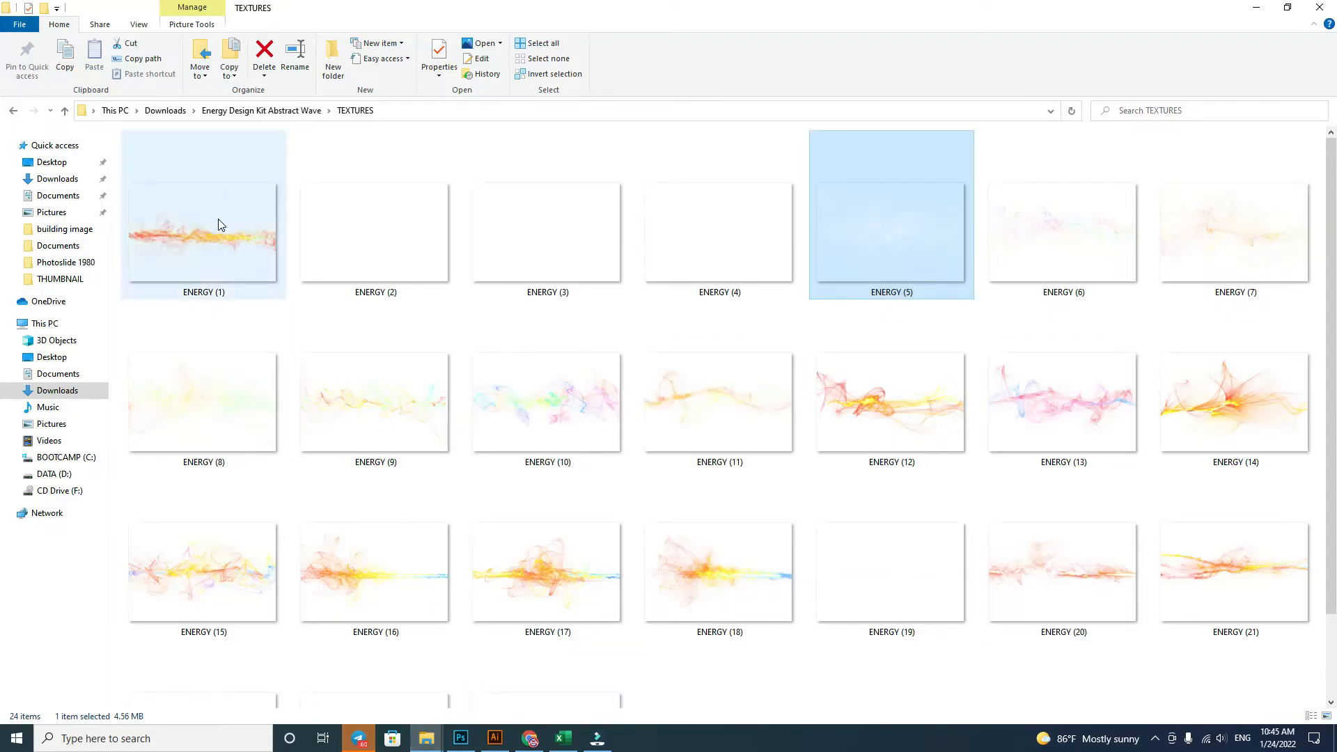
drag(1217, 399, 752, 154)
drag(727, 58, 724, 52)
drag(651, 416, 181, 55)
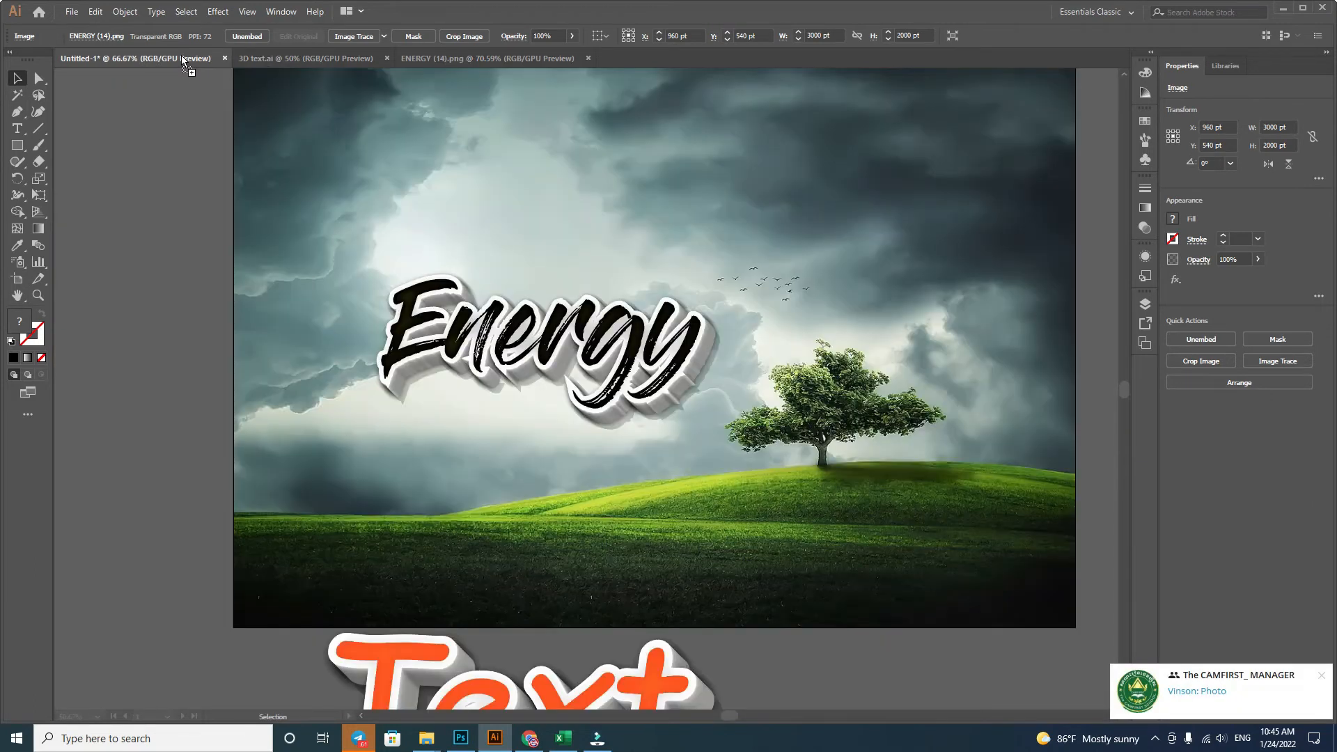
drag(571, 362, 571, 357)
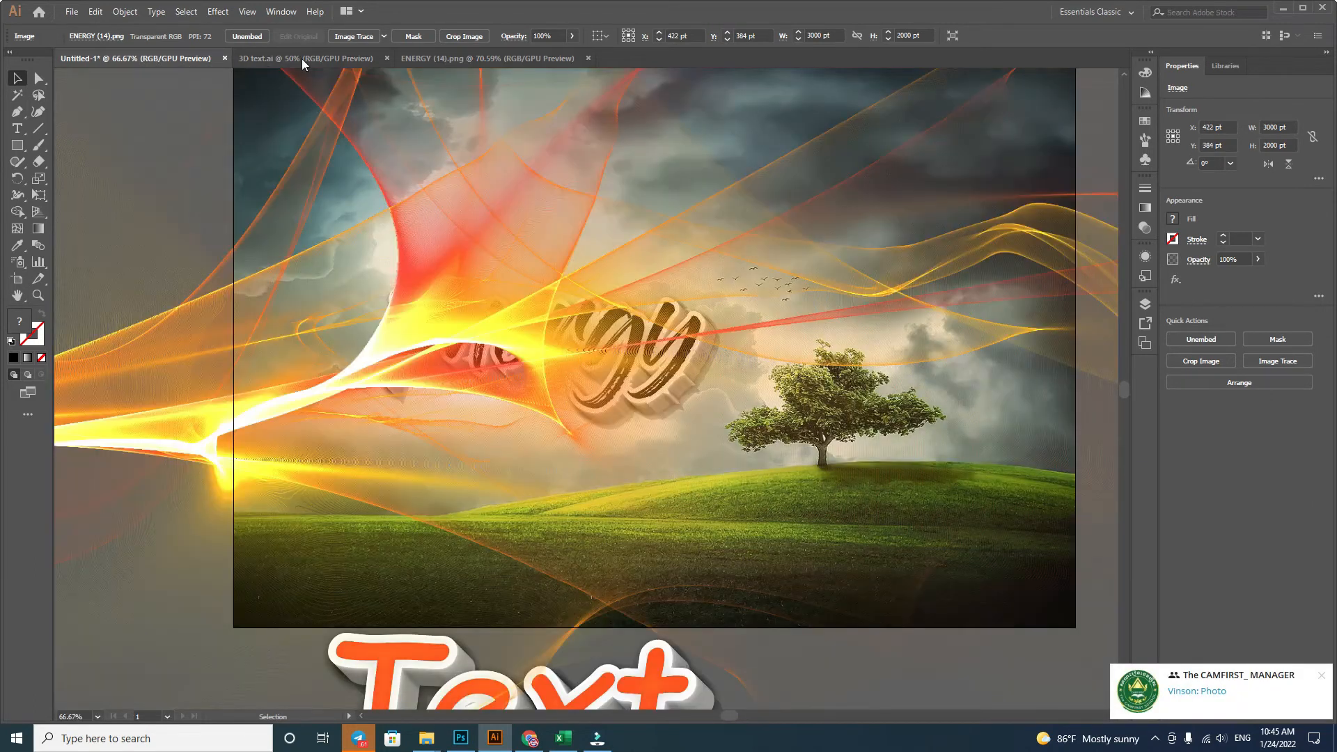
click(302, 58)
click(387, 58)
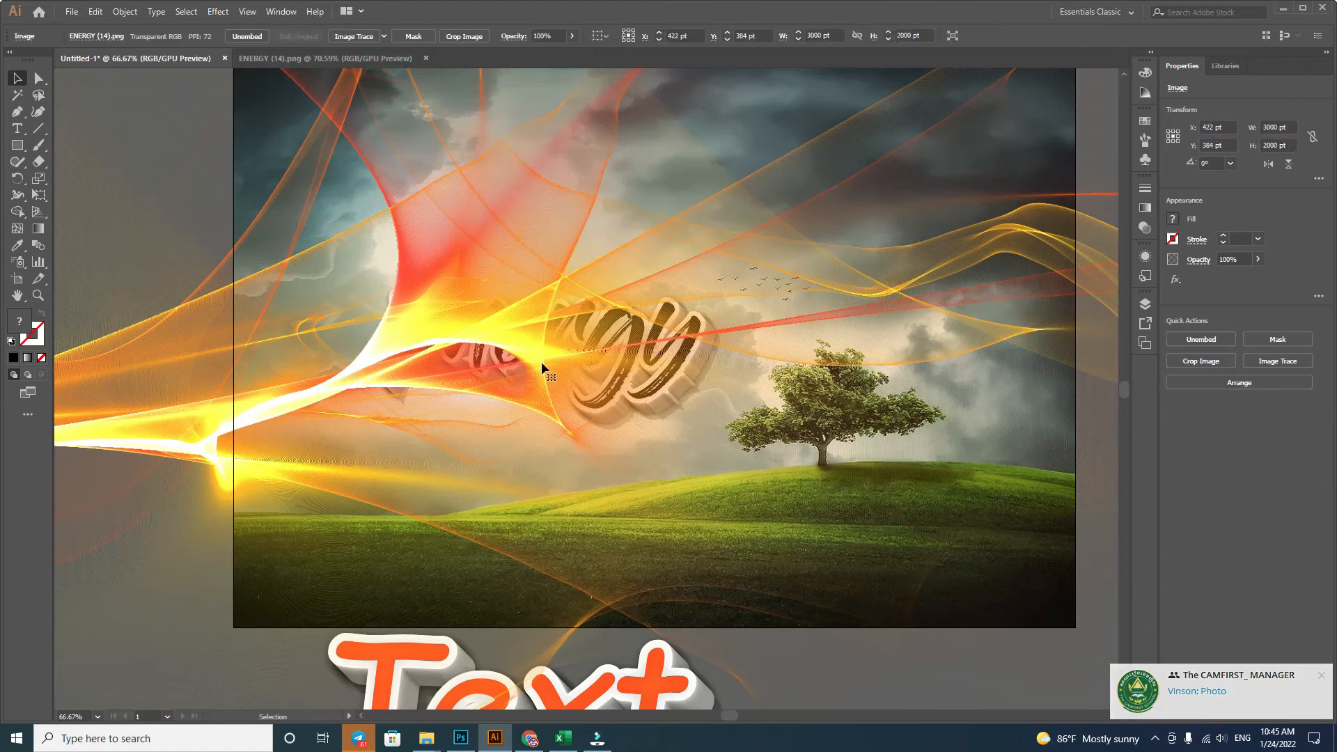
Step: Scale the ENERGY (14) image down to about 591 × 394 pt and place it against the artboard's left edge, beside the Energy lettering
scroll(541, 361, down, 3)
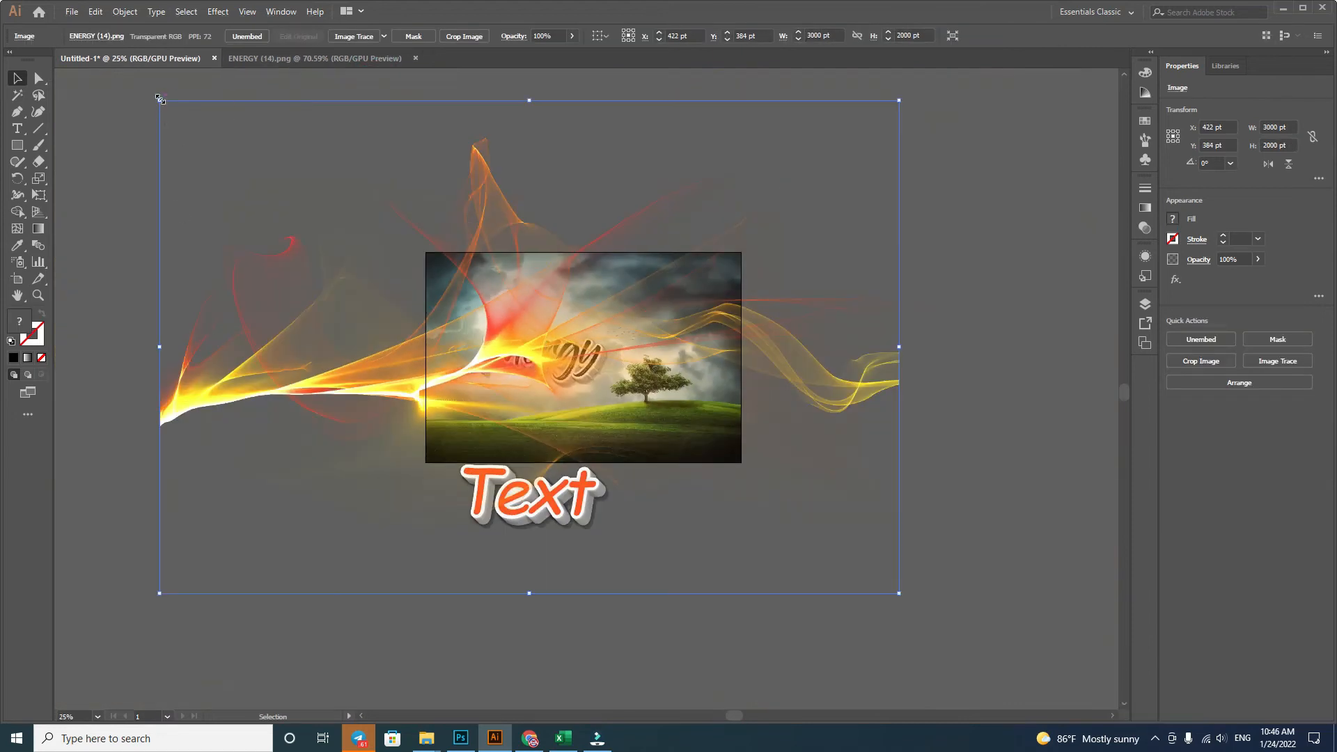
drag(159, 99, 753, 496)
drag(771, 554, 458, 351)
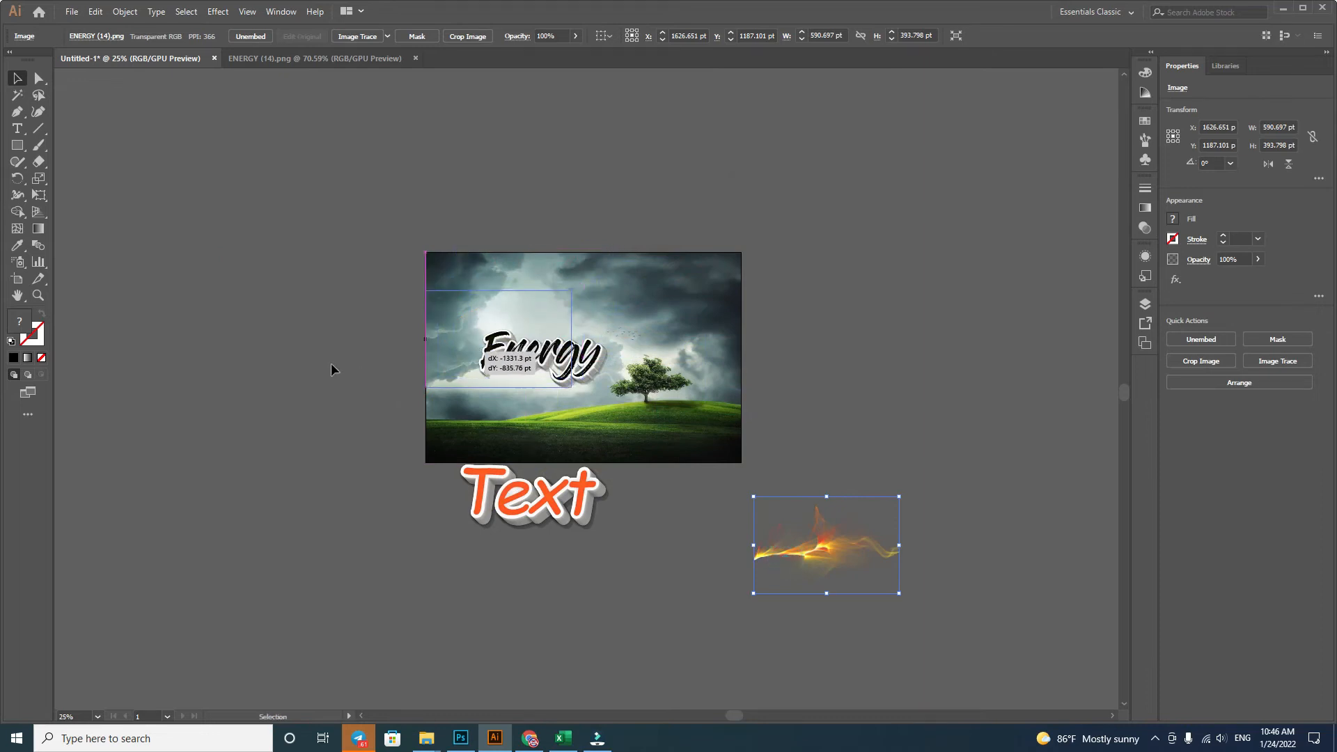
click(332, 362)
scroll(500, 367, up, 3)
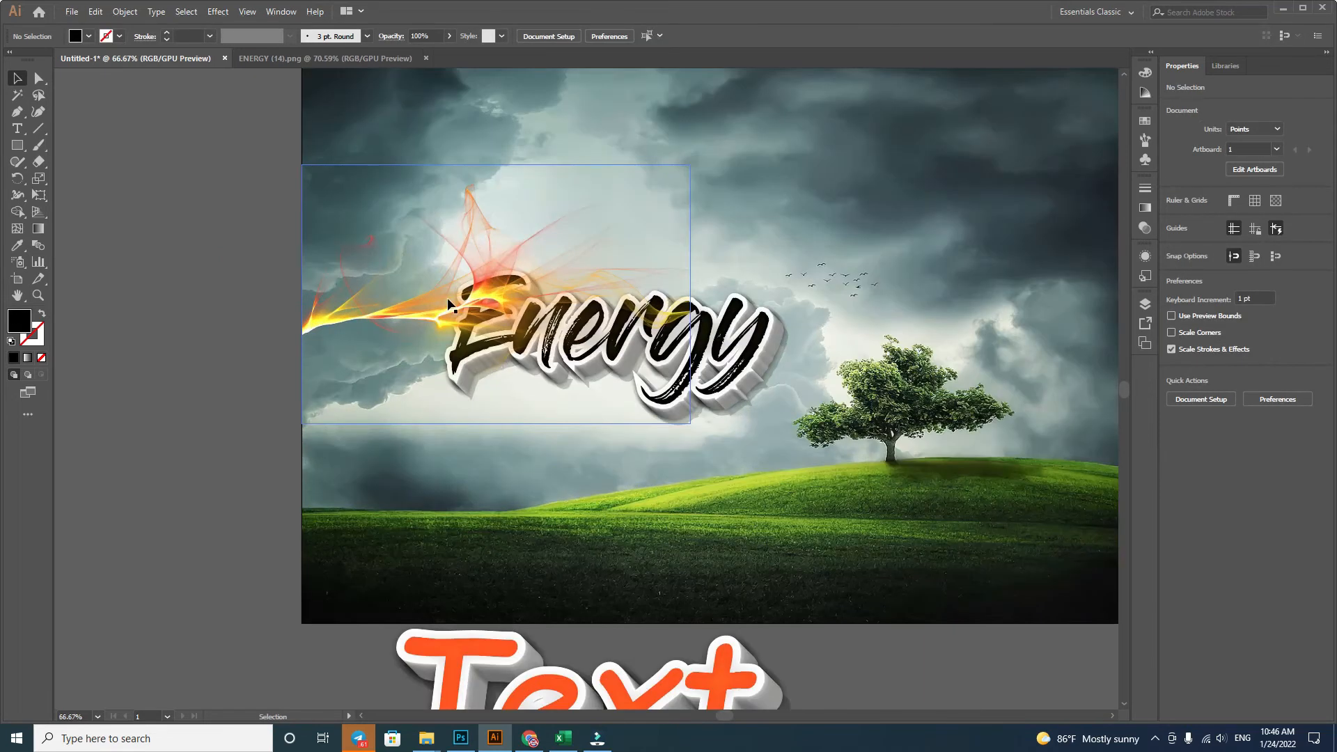
drag(449, 304, 442, 379)
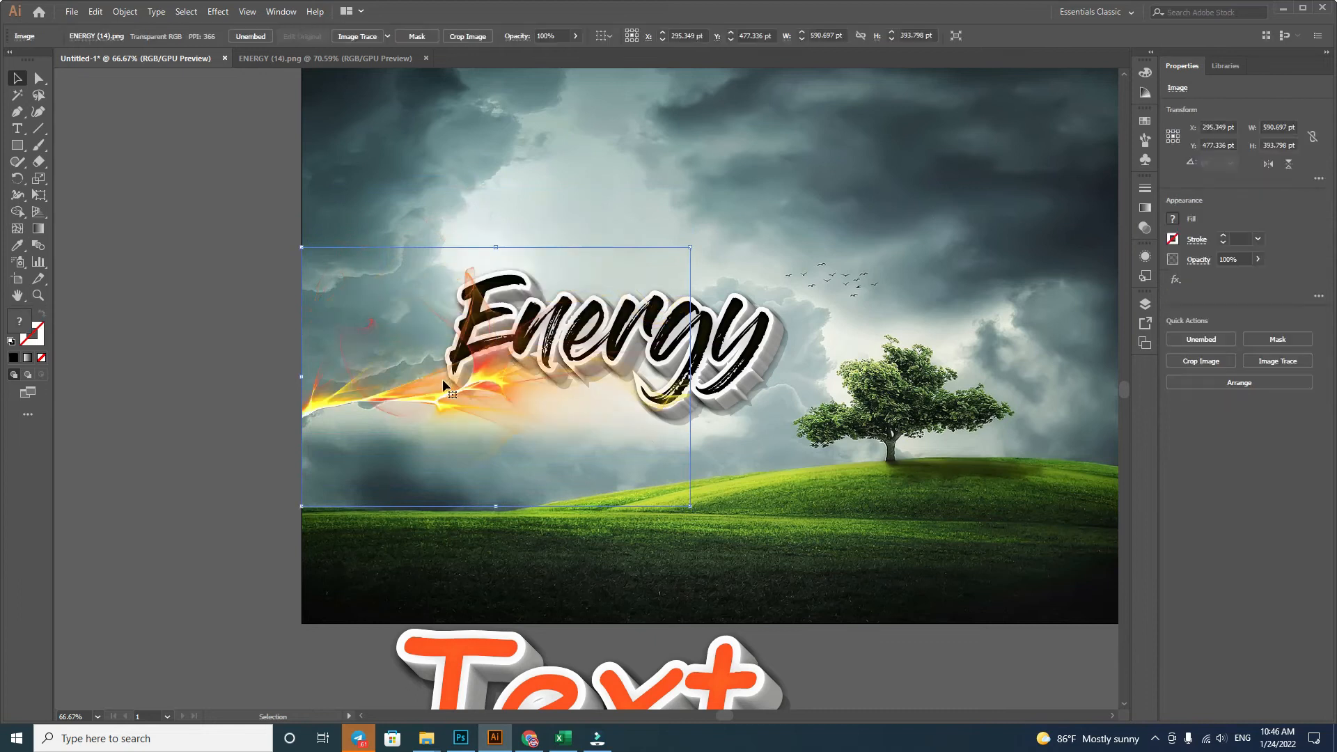
Step: Bring the Energy lettering in front of the ENERGY (14) image and shift it slightly left and down
click(731, 366)
right_click(729, 360)
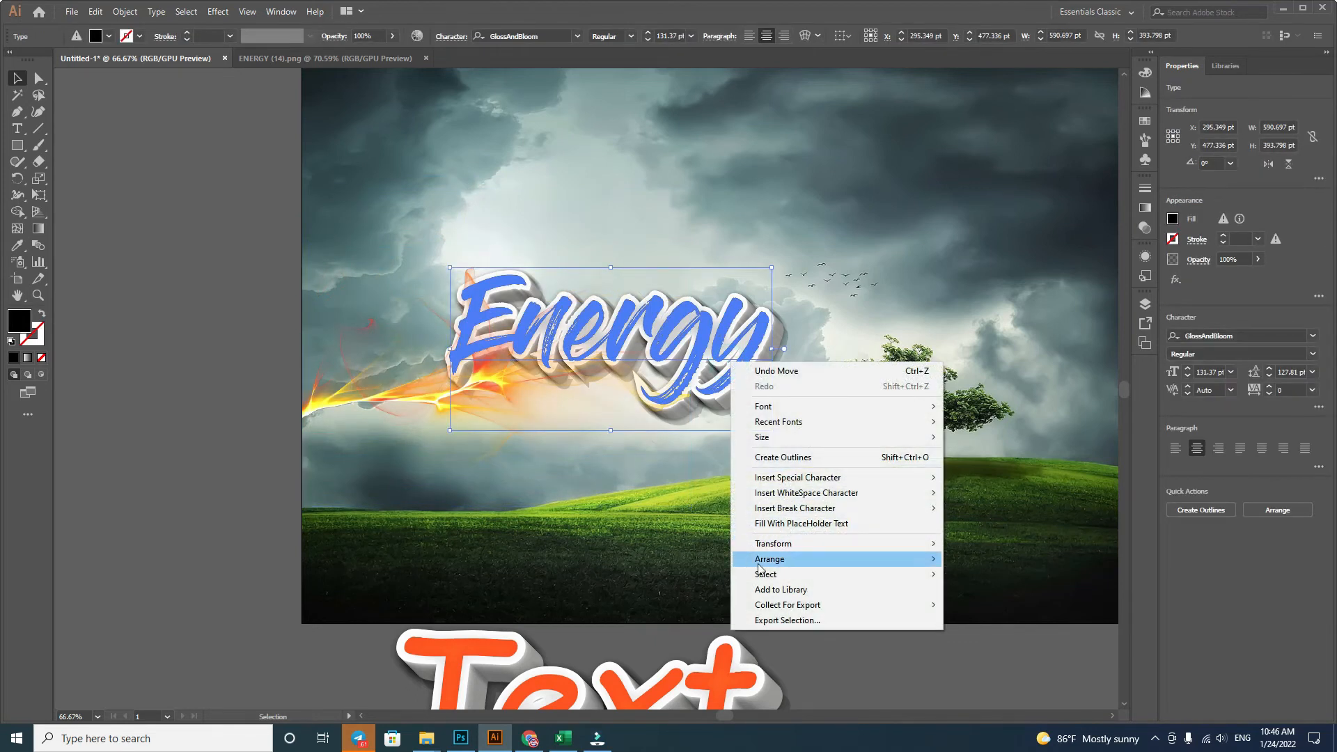
mouse_move(931, 565)
click(982, 561)
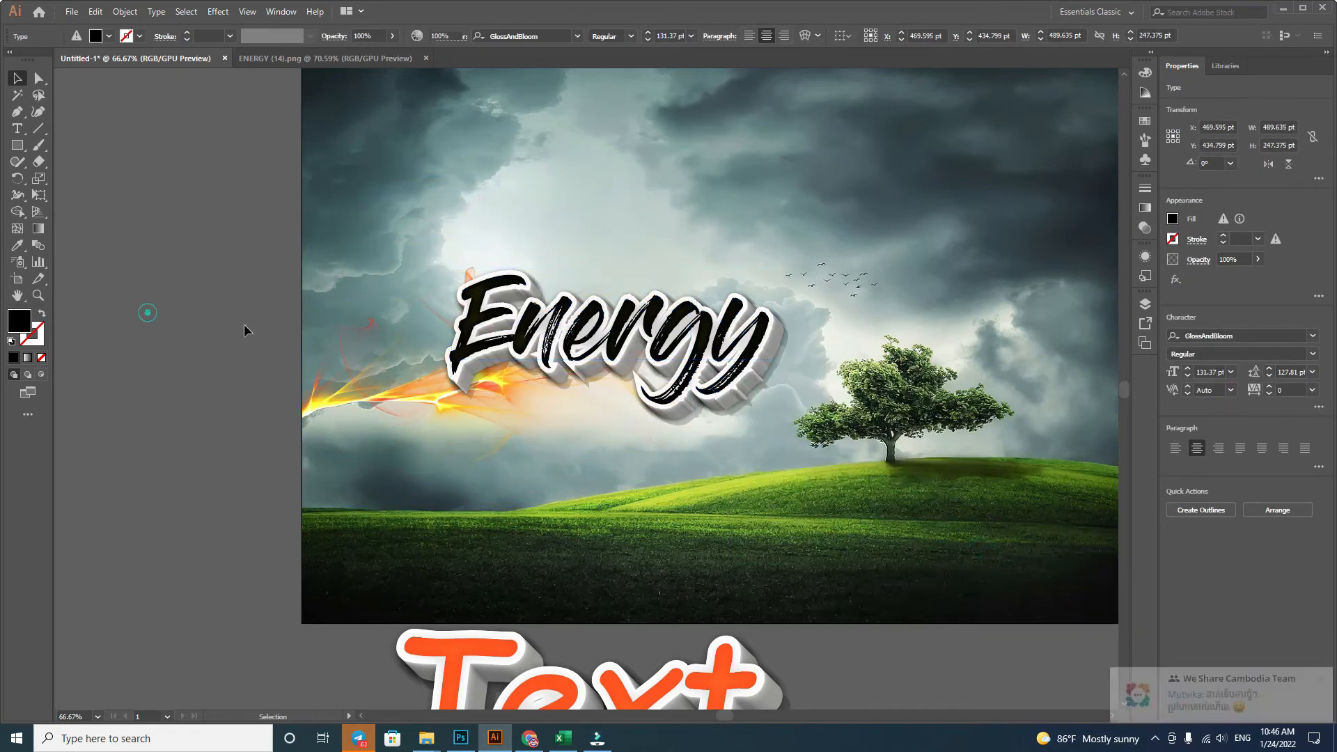
click(376, 320)
drag(591, 338, 583, 344)
Step: Close the ENERGY (14).png document and place ENERGY (10) from the TEXTURES folder into Untitled-1
click(429, 57)
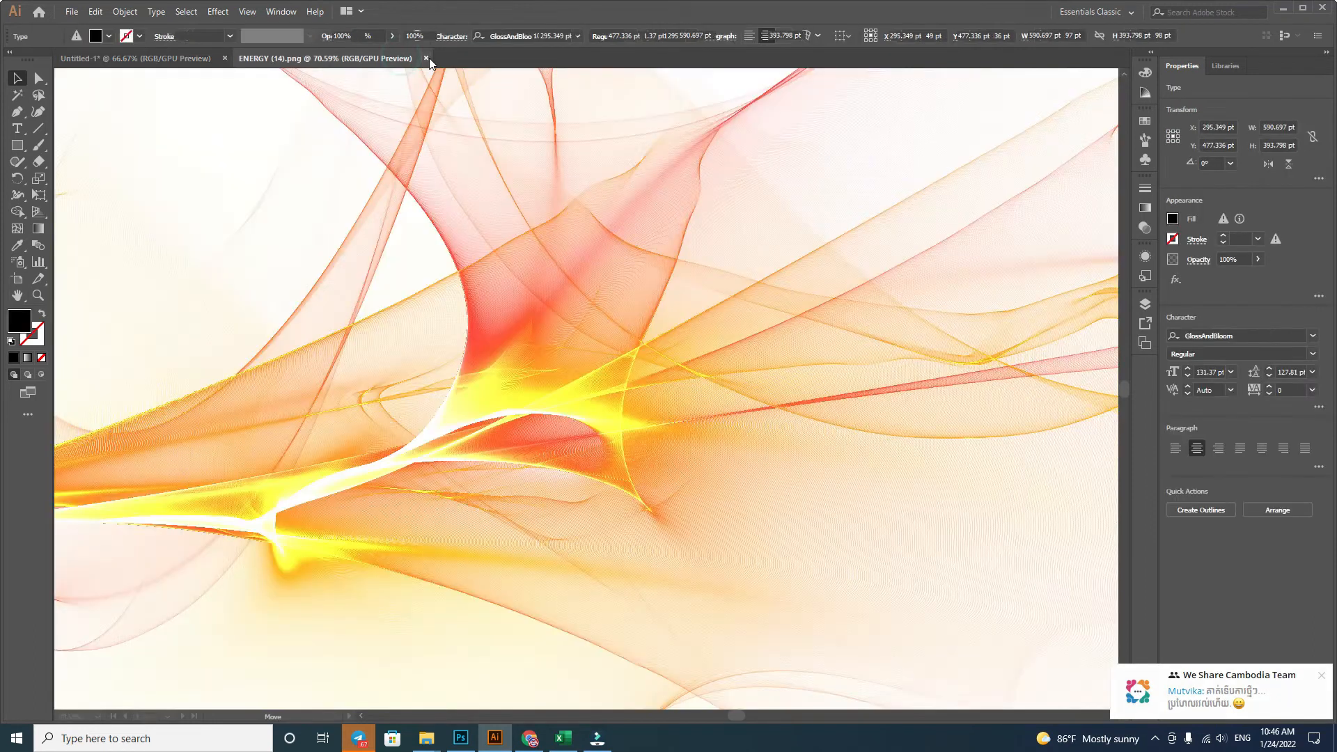
click(426, 58)
mouse_move(426, 736)
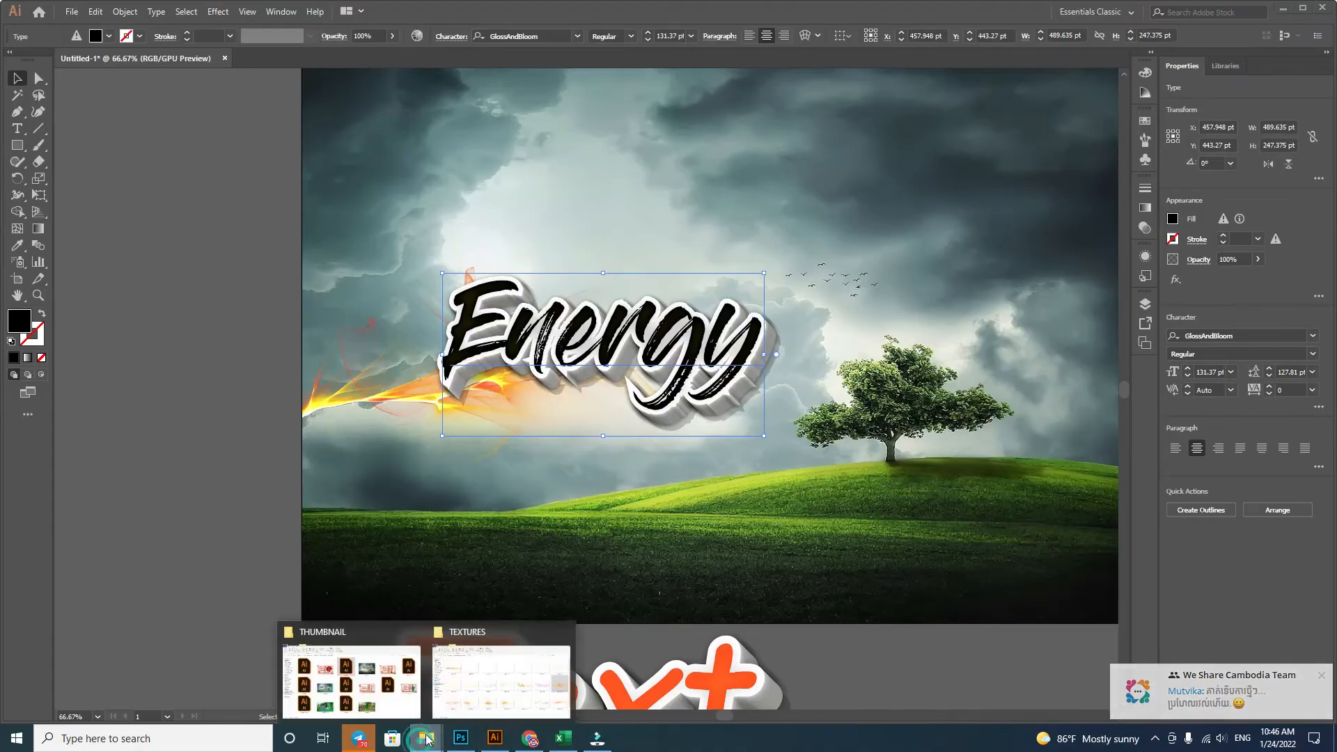
click(497, 670)
drag(586, 399, 623, 185)
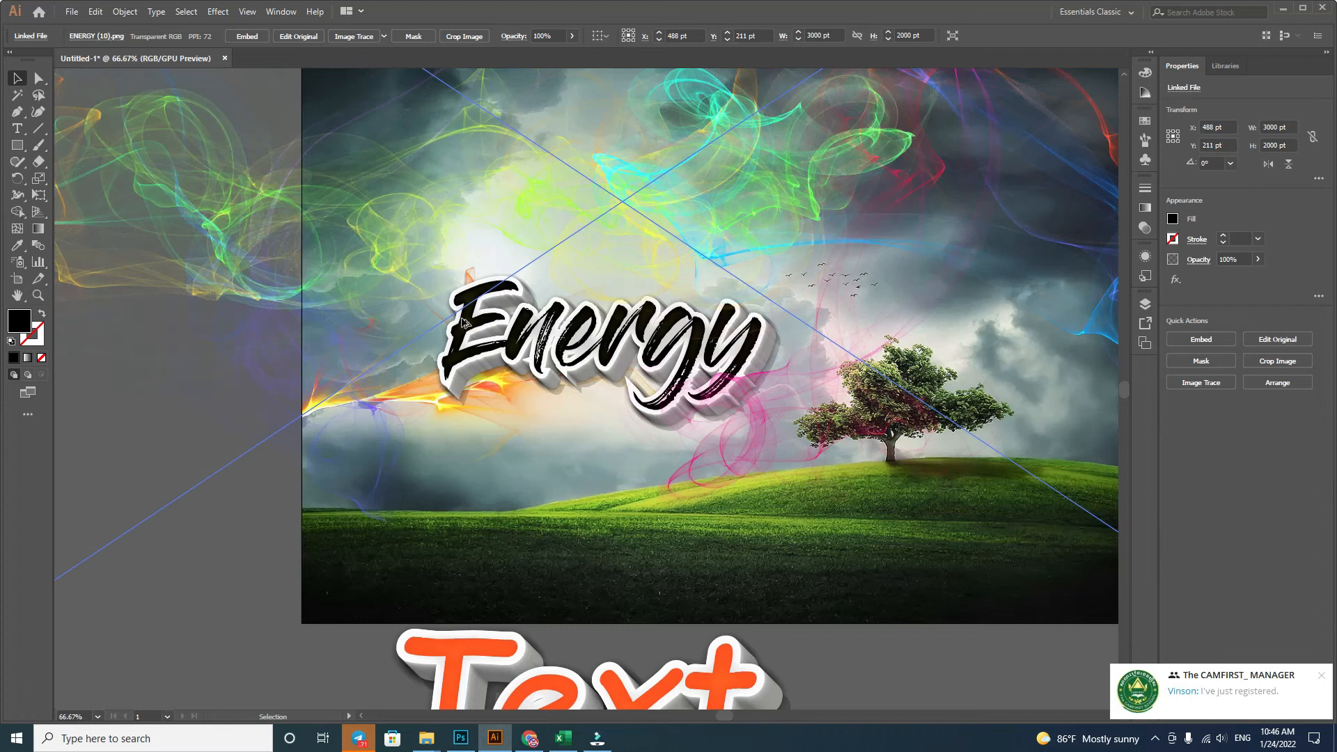
Step: Scale the ENERGY (10) image down to about 743 × 495 pt and position its colored waves above the tree
scroll(464, 322, down, 3)
drag(152, 275, 431, 275)
scroll(435, 275, up, 2)
scroll(435, 278, up, 1)
drag(721, 256, 947, 345)
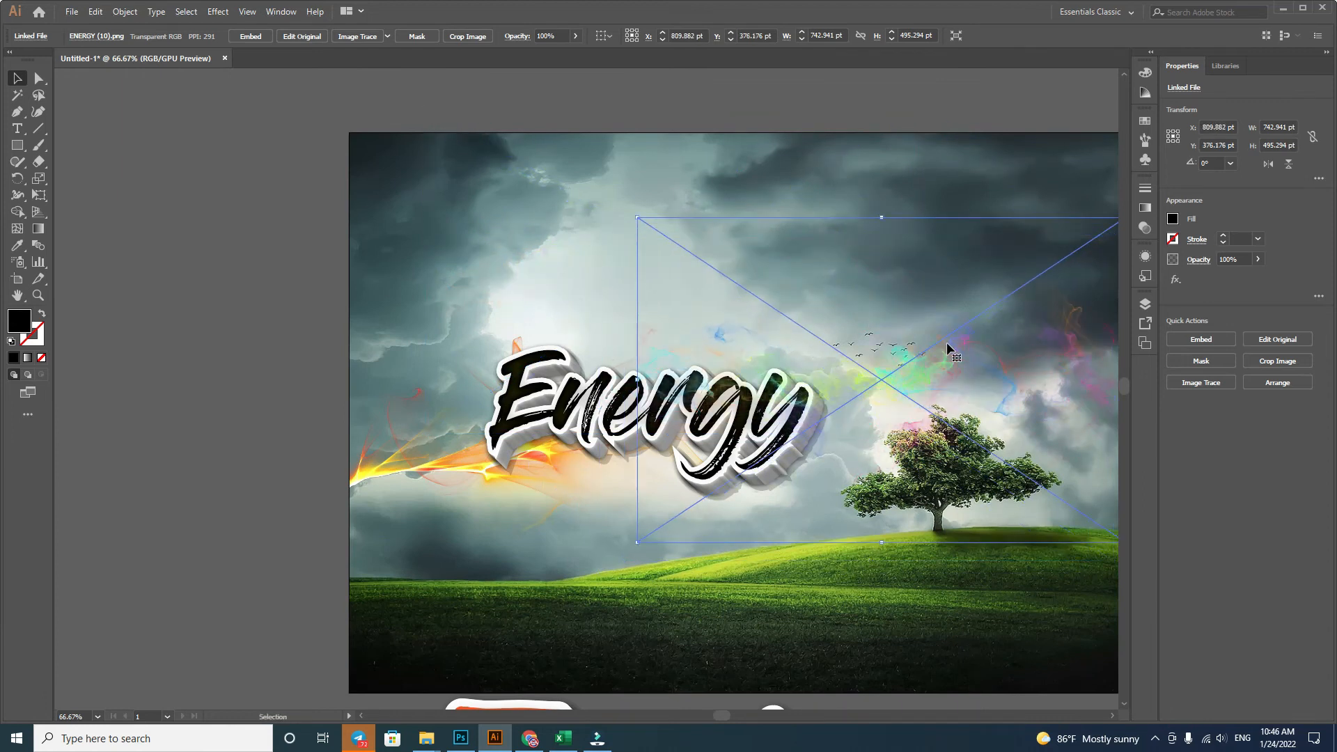
click(247, 310)
drag(967, 530, 688, 468)
drag(785, 311, 849, 313)
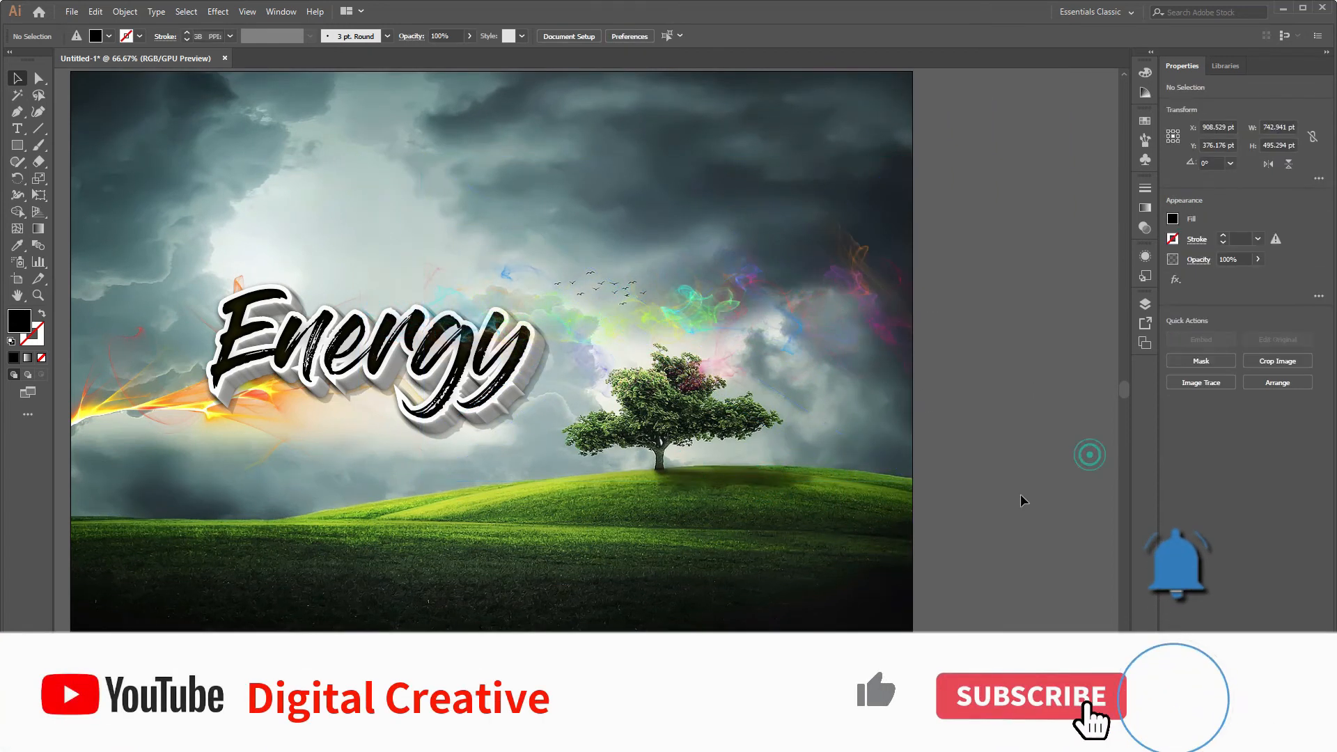
Step: Place ENERGY (15) from the TEXTURES folder into Untitled-1
drag(483, 462, 624, 495)
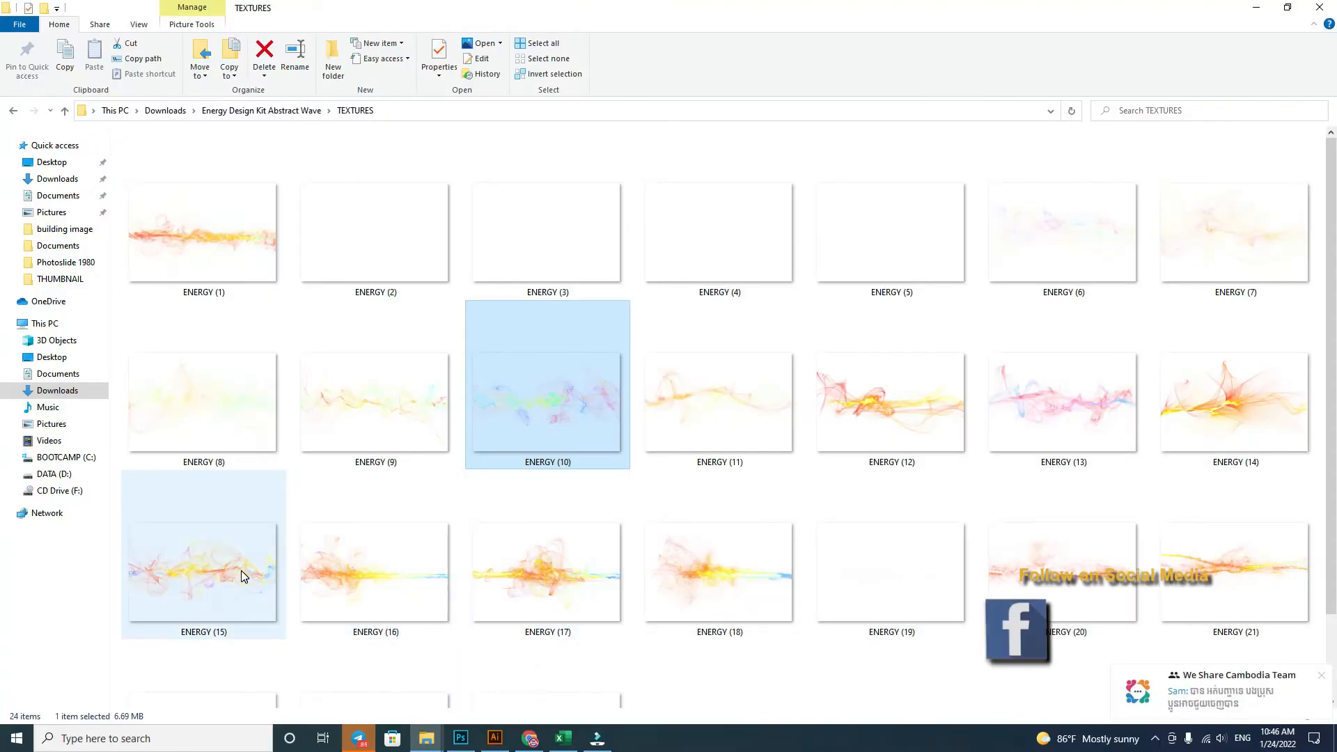
drag(241, 570, 582, 229)
drag(609, 173, 631, 326)
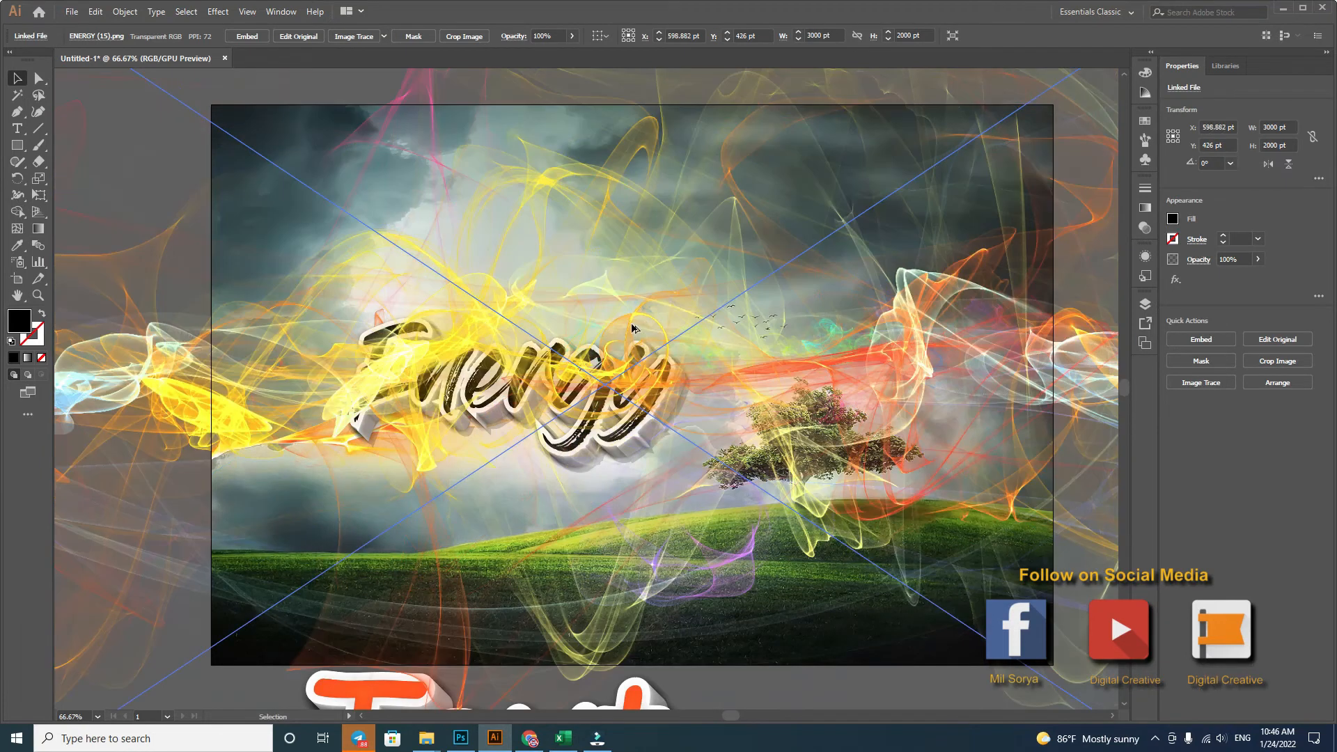
Step: Scale the ENERGY (15) image down and move it to the upper left of the artboard, above the Energy lettering
scroll(632, 328, down, 2)
drag(128, 353, 469, 282)
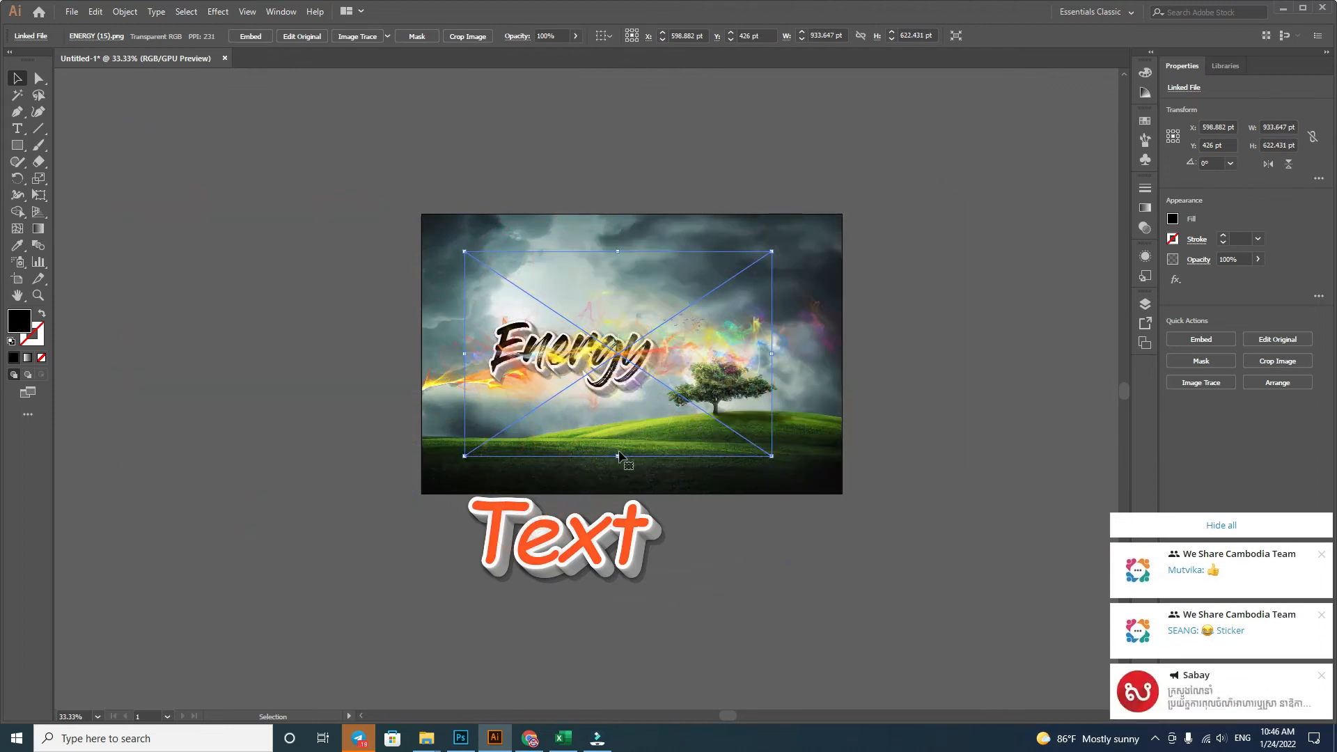
drag(621, 380, 635, 317)
drag(639, 419, 639, 351)
click(279, 265)
drag(633, 269, 520, 270)
click(292, 236)
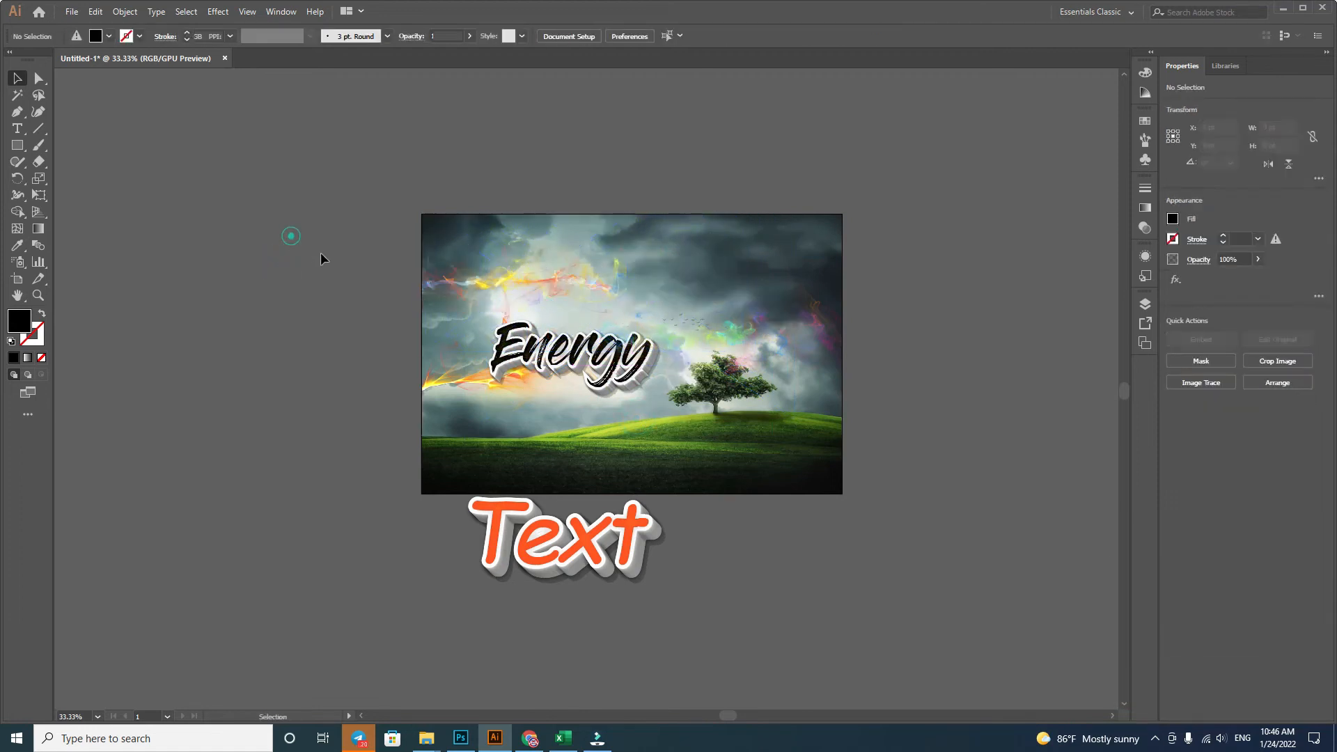
Step: Replace the word Text in the 3D lettering below the artboard with the Khmer word ថាមពល
scroll(683, 387, up, 2)
drag(817, 672, 832, 496)
click(589, 539)
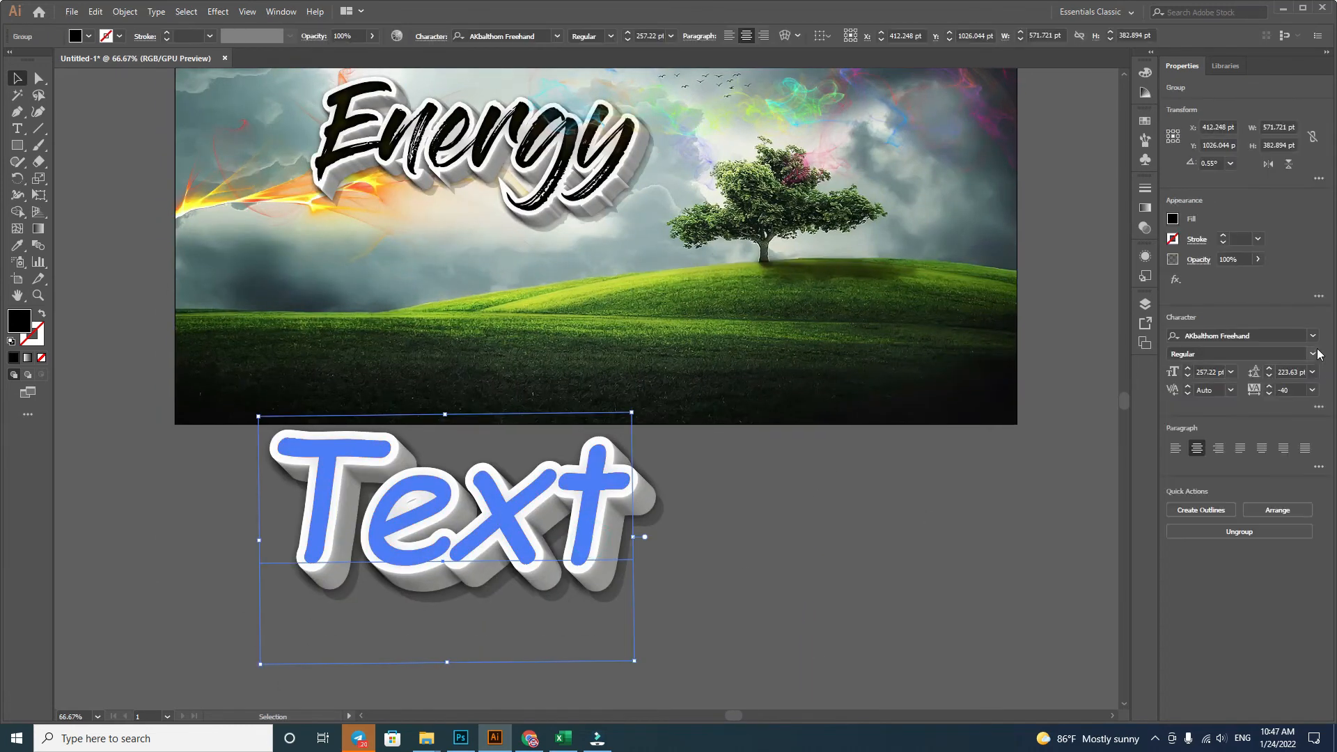
click(1315, 335)
click(1314, 335)
double_click(595, 513)
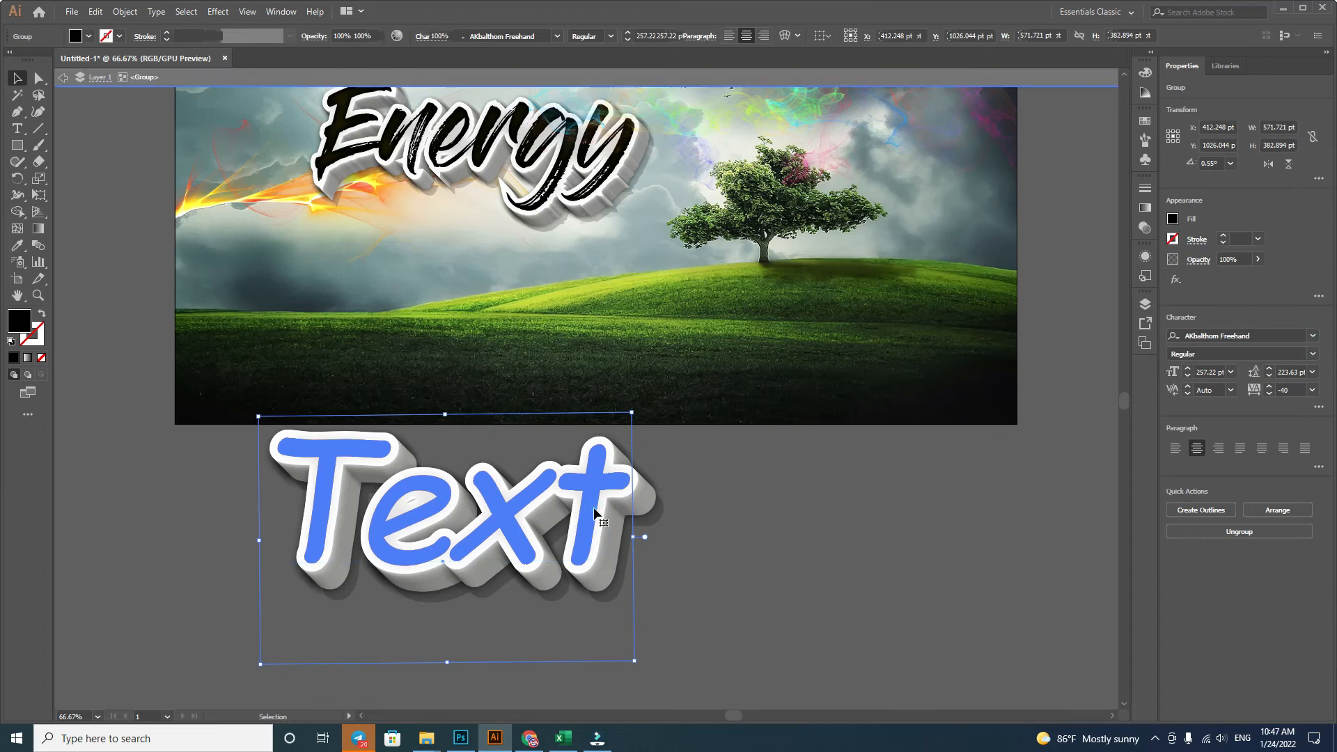
double_click(593, 529)
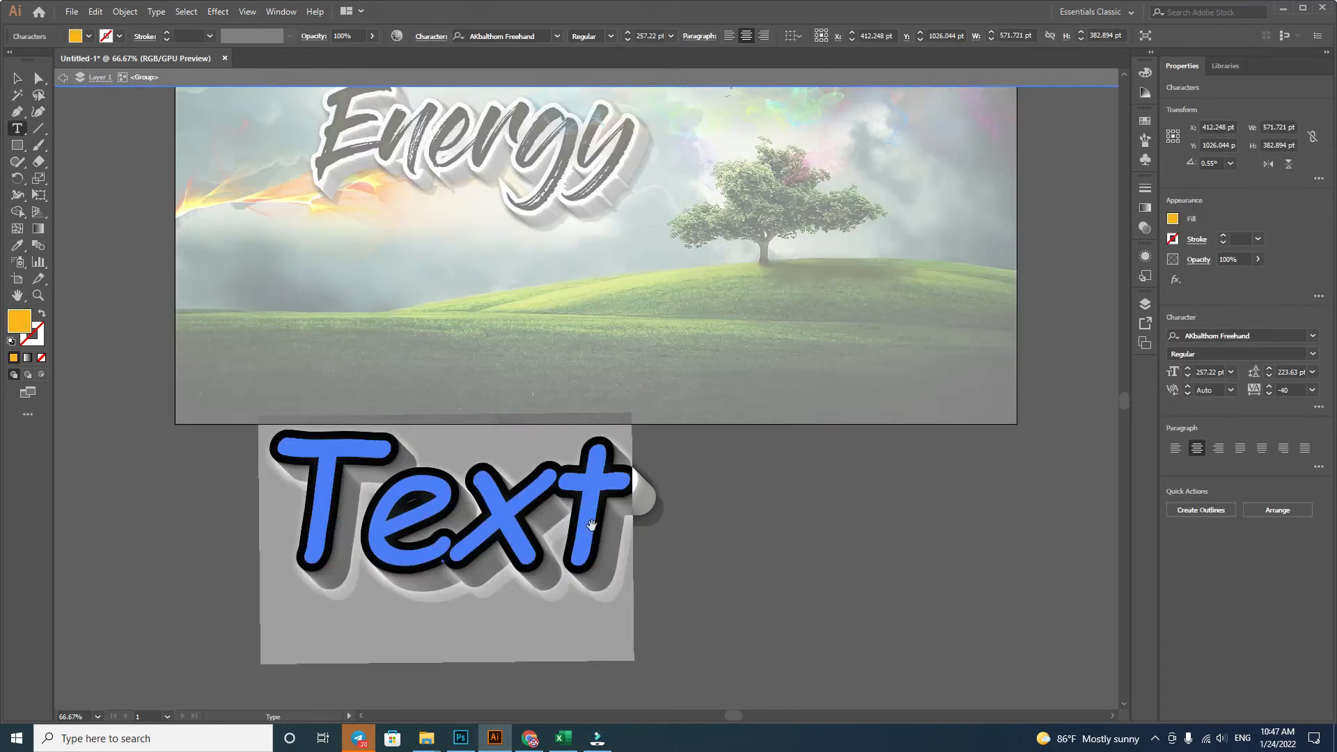
key(BackSpace)
text(ថា)
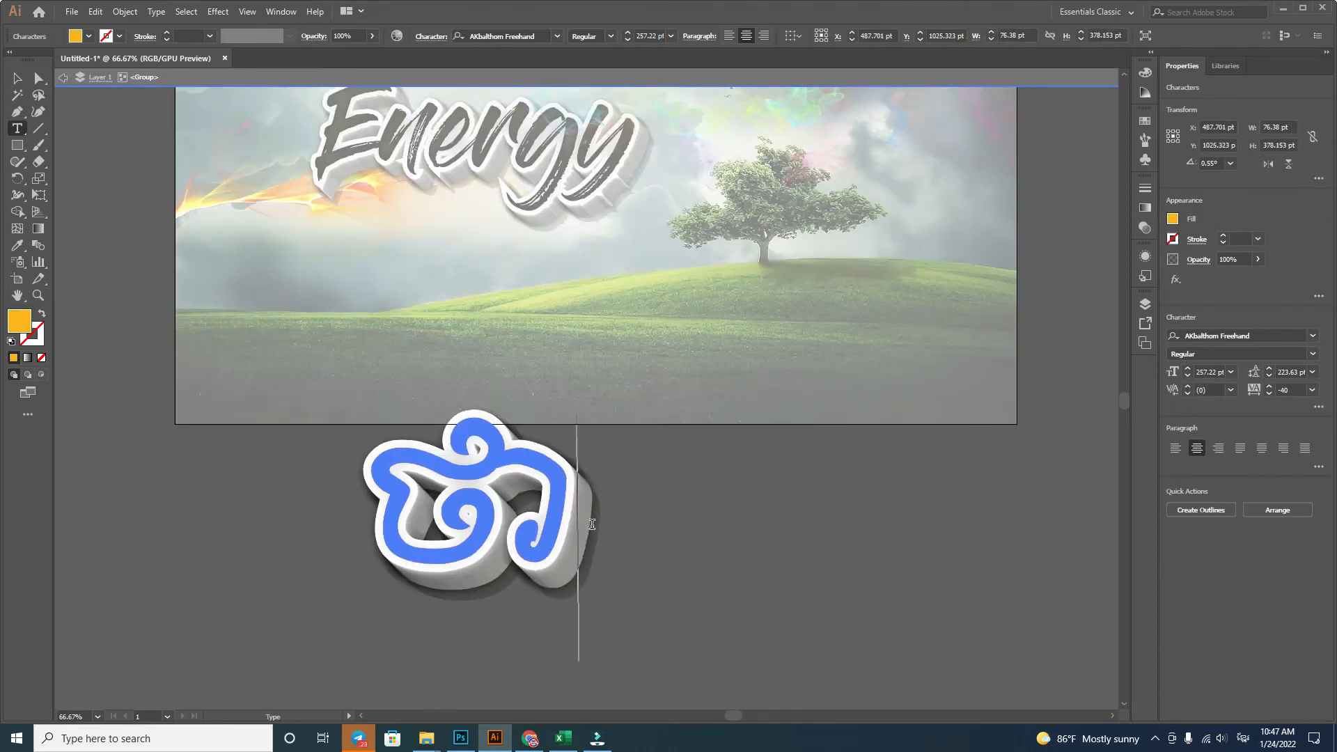
text(មពល)
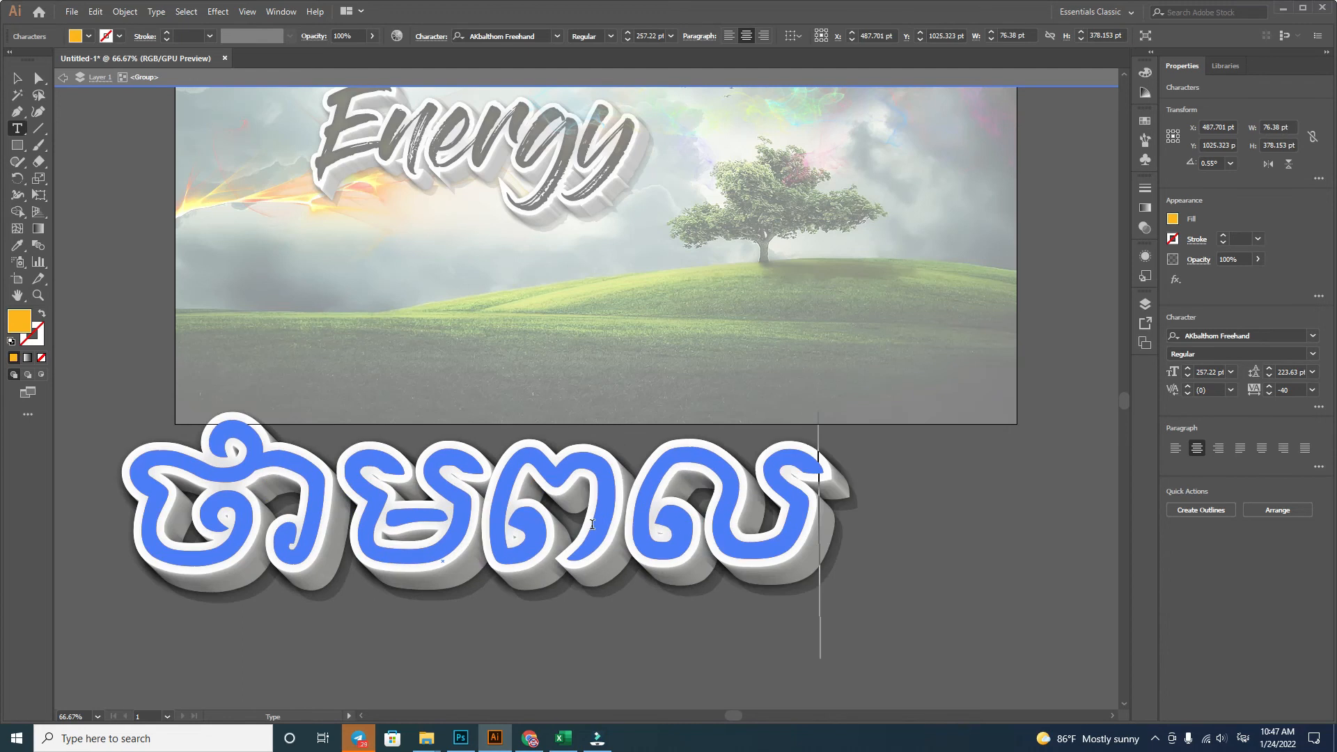
Step: Scale the ថាមពល lettering down to a type size of about 94 pt and place it above the Energy lettering
click(20, 80)
drag(873, 536, 633, 538)
click(839, 599)
drag(835, 514, 846, 605)
double_click(843, 598)
drag(743, 450, 770, 524)
drag(632, 693, 647, 208)
click(710, 638)
Step: Move the Energy lettering slightly down, away from the Khmer word
click(565, 343)
drag(503, 332, 496, 362)
click(499, 615)
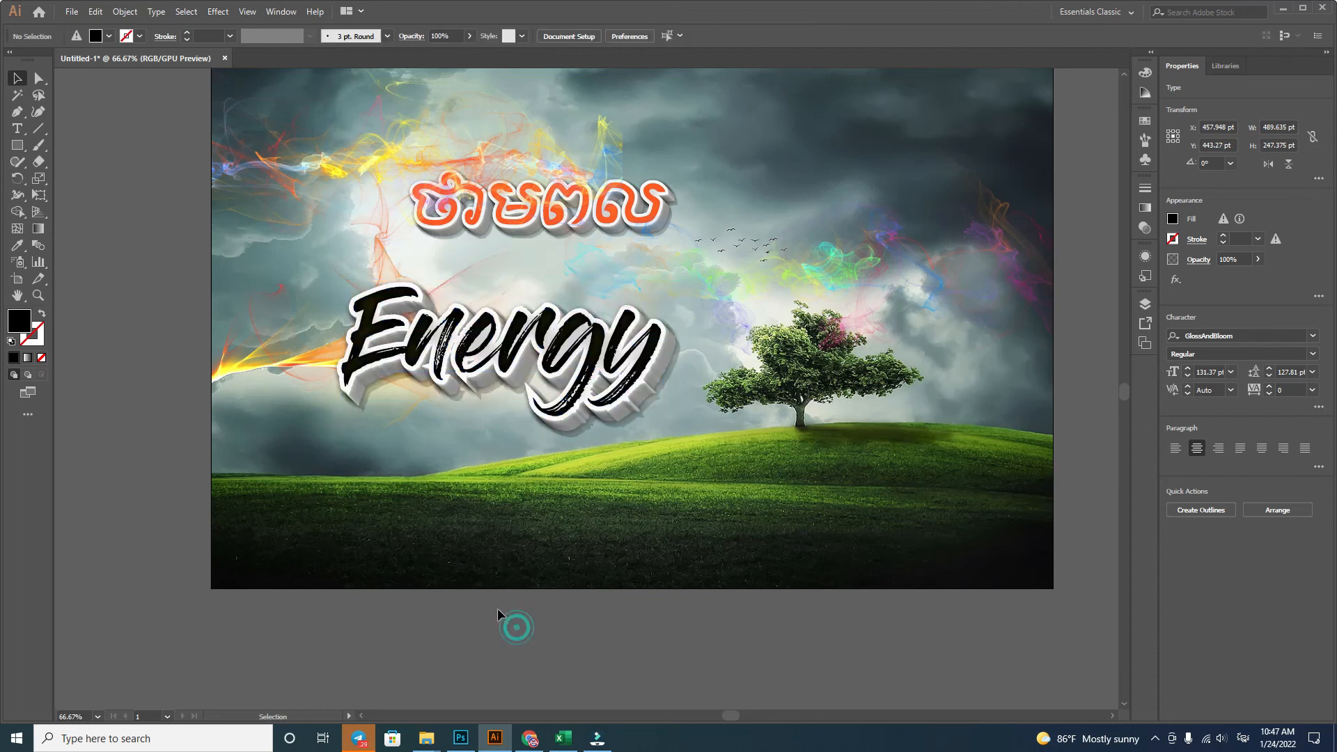
Step: Shift the overlapping ENERGY (15) image partly off the artboard's left edge and bring the ថាមពល lettering to the front
scroll(499, 616, up, 1)
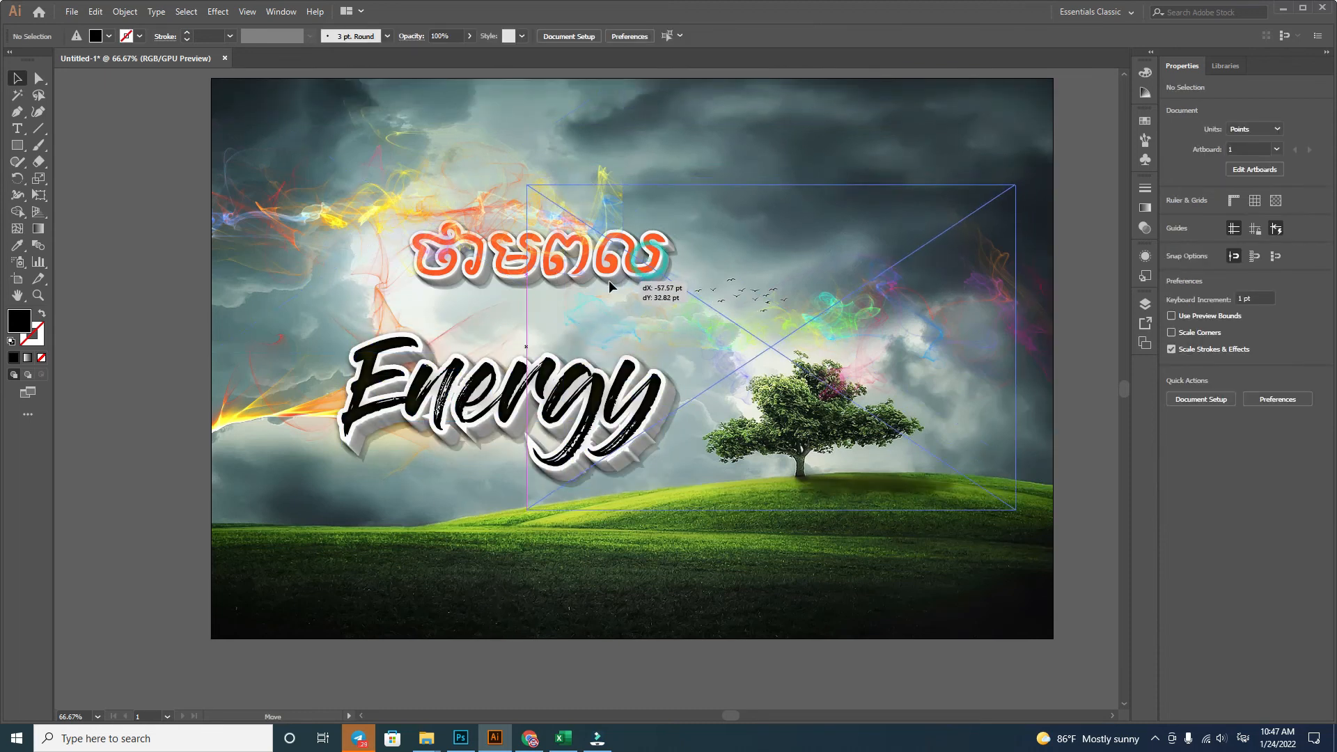
click(502, 281)
click(626, 271)
click(541, 258)
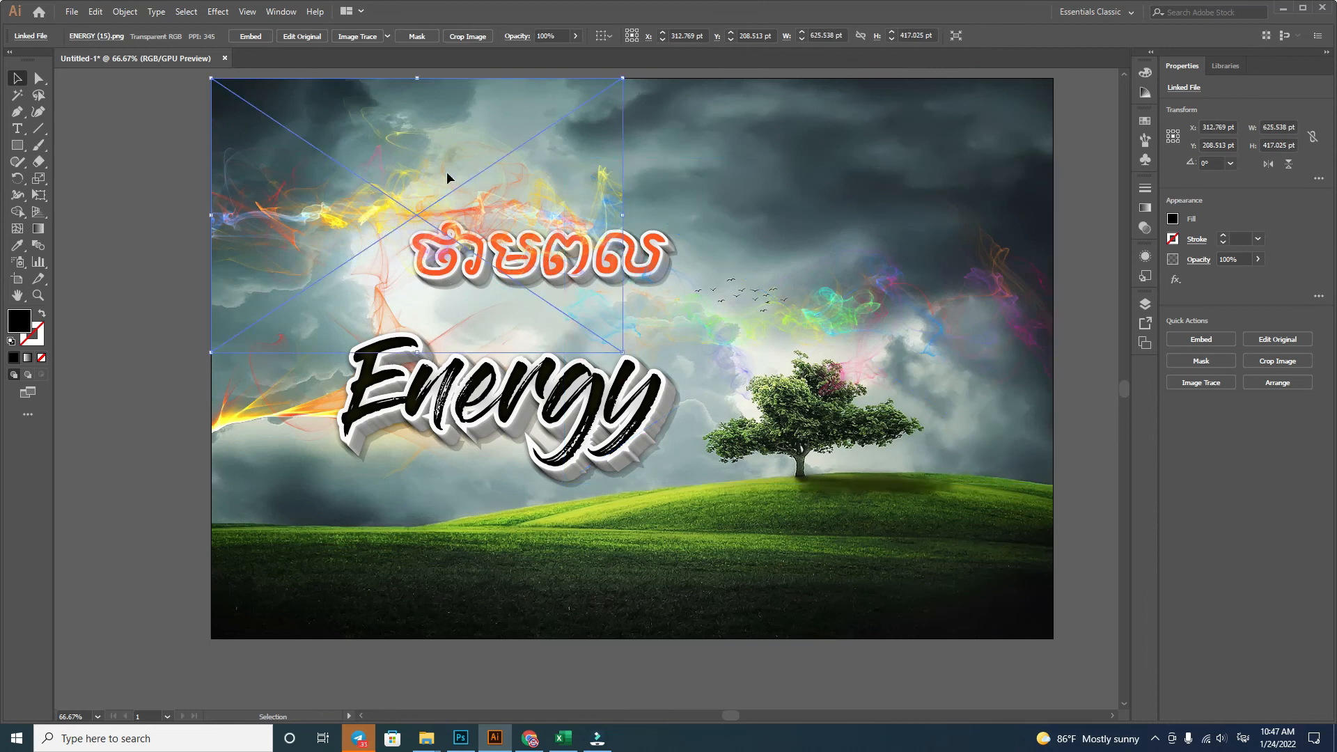
drag(448, 175, 178, 190)
right_click(541, 246)
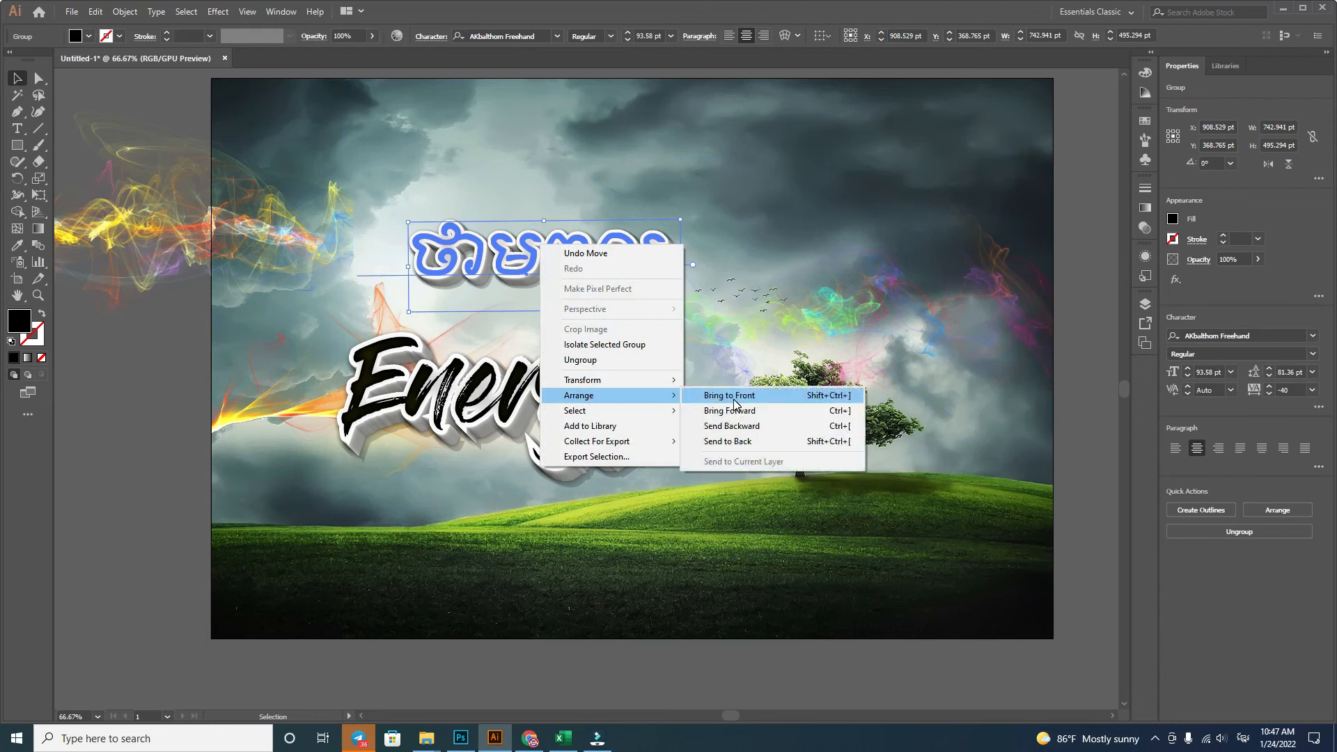
click(733, 399)
Step: Enlarge the ថាមពល lettering across the upper middle of the artboard and return the ENERGY (15) image to the artboard's upper-left corner
drag(684, 265, 929, 261)
drag(267, 237, 471, 223)
click(140, 373)
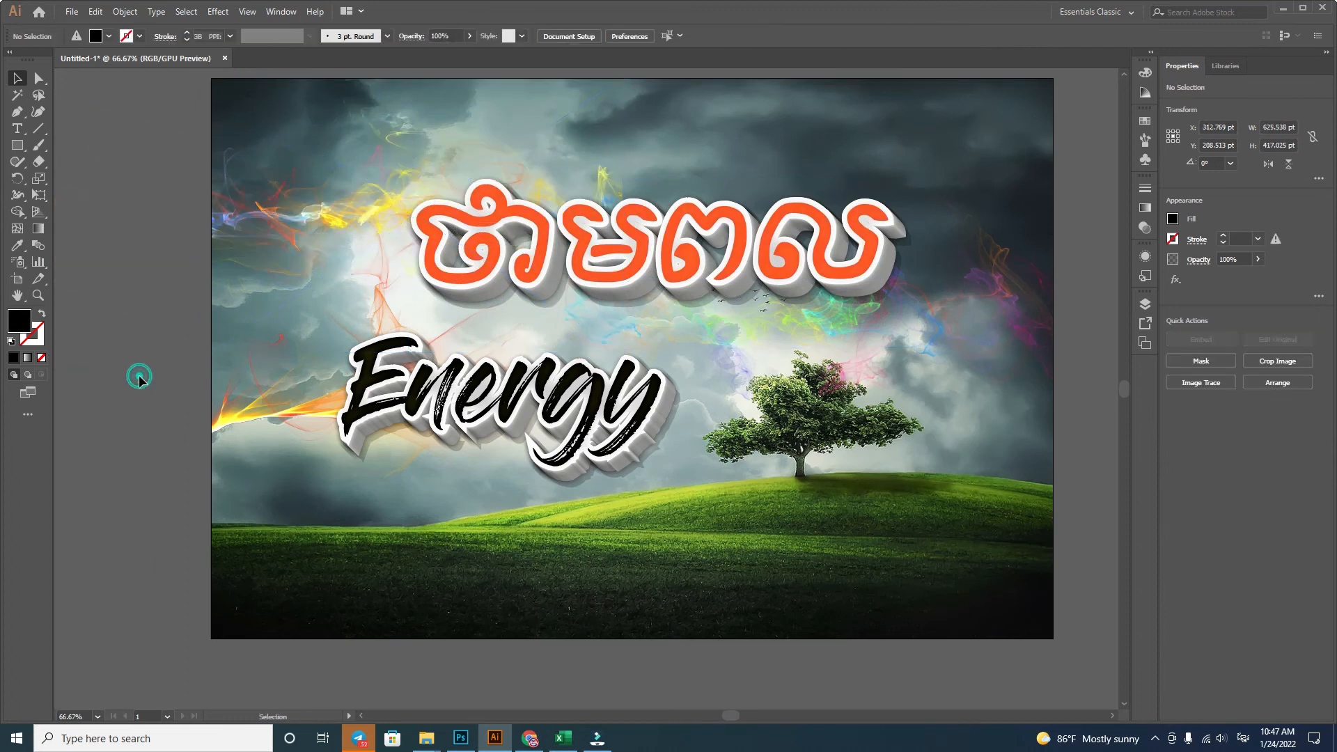
Step: Check the overall composition, then switch to File Explorer and look through the ENERGY thumbnails in the TEXTURES folder
scroll(159, 361, down, 1)
drag(600, 629, 673, 639)
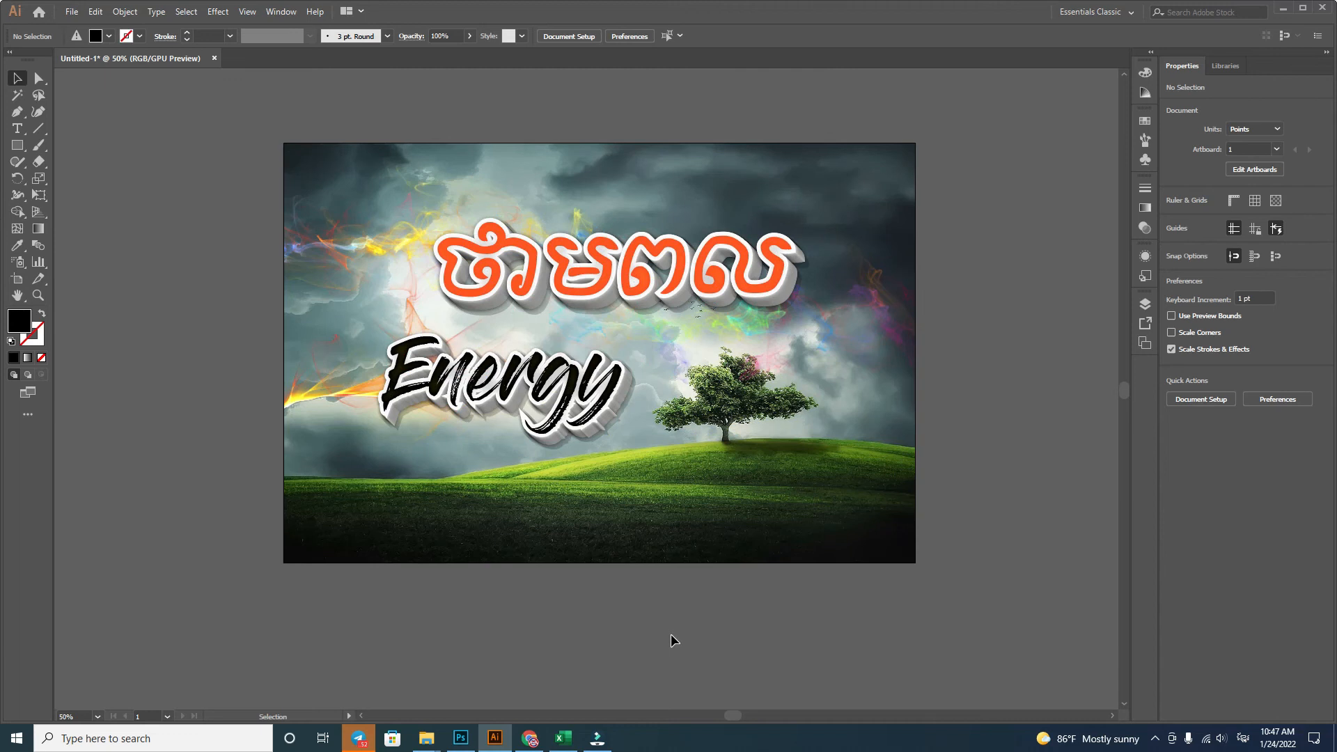
scroll(671, 601, up, 3)
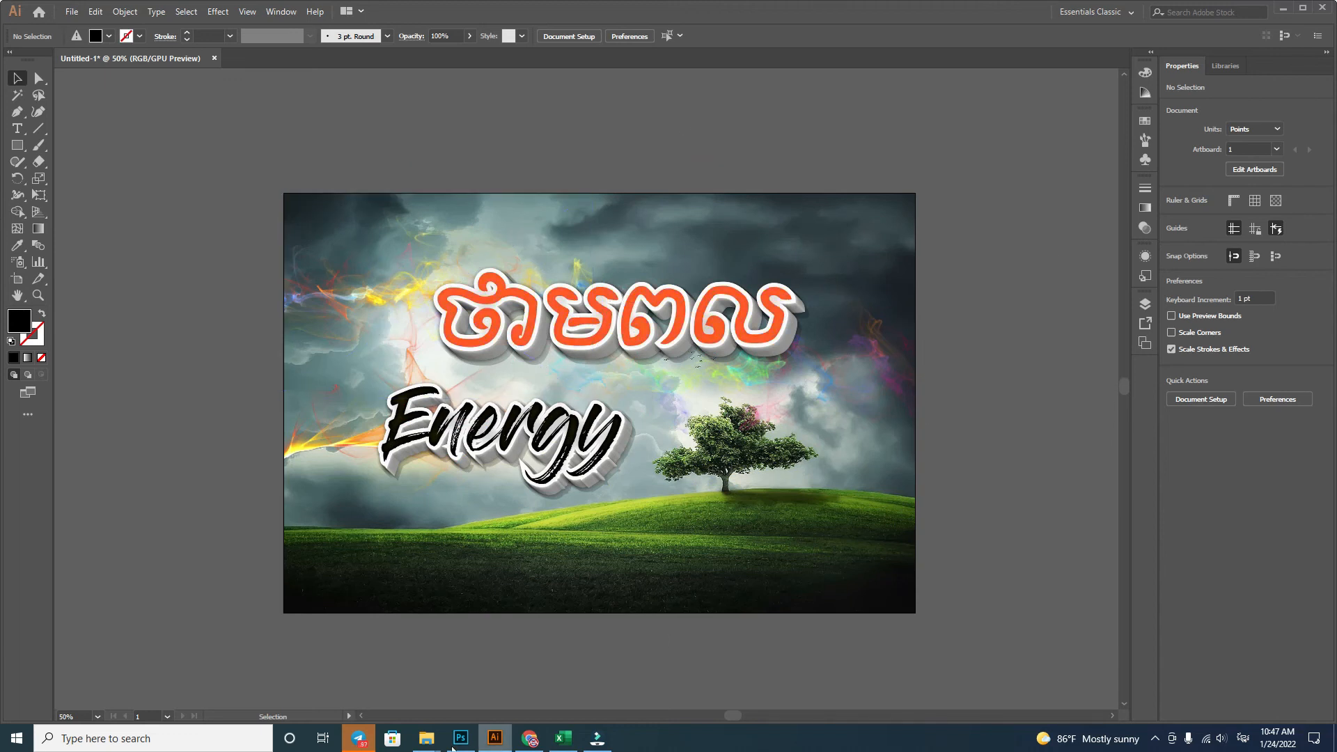
mouse_move(426, 738)
click(349, 678)
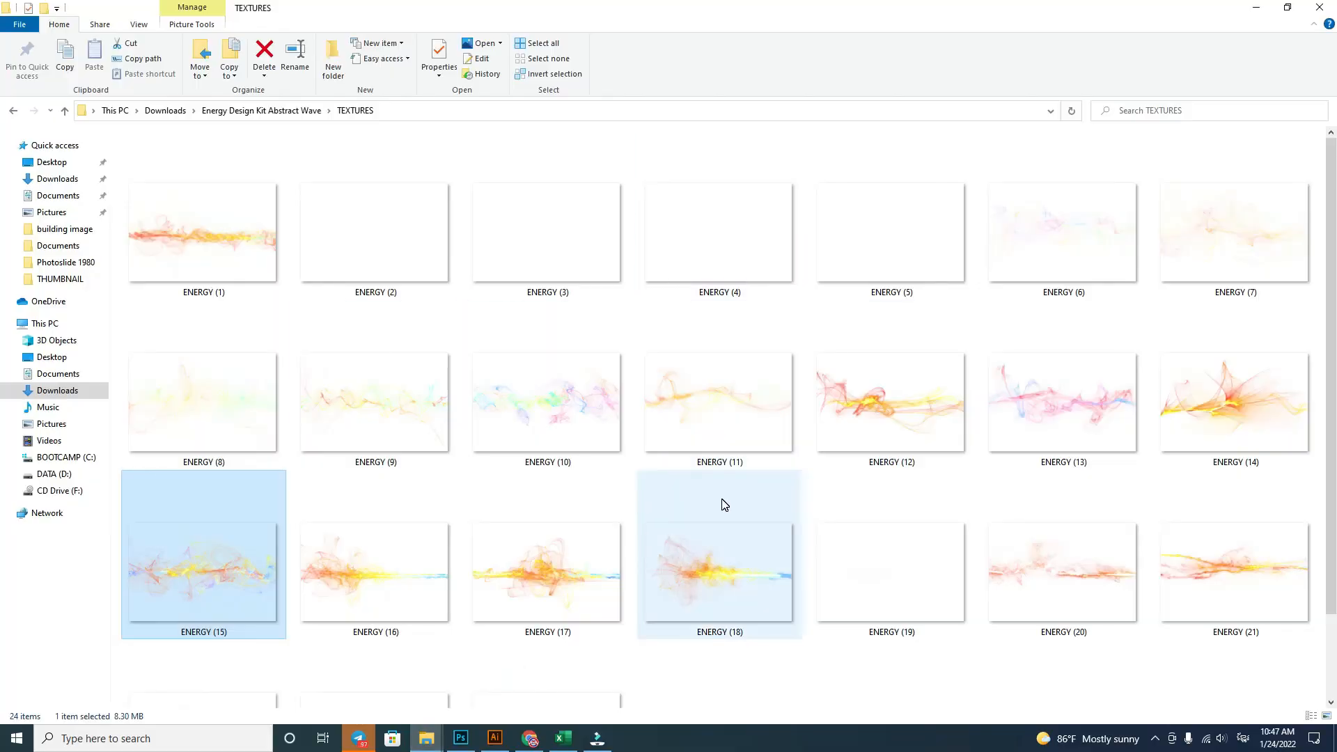
scroll(724, 504, down, 2)
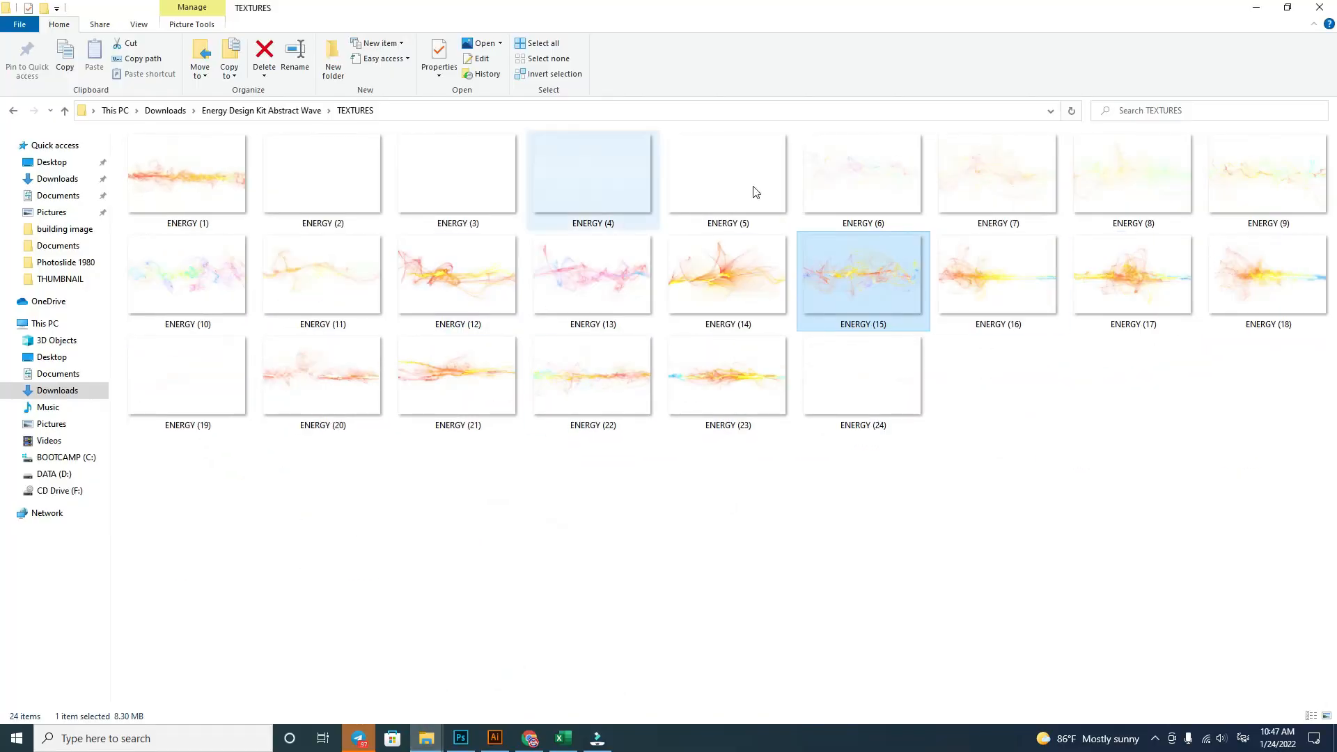
scroll(706, 335, up, 1)
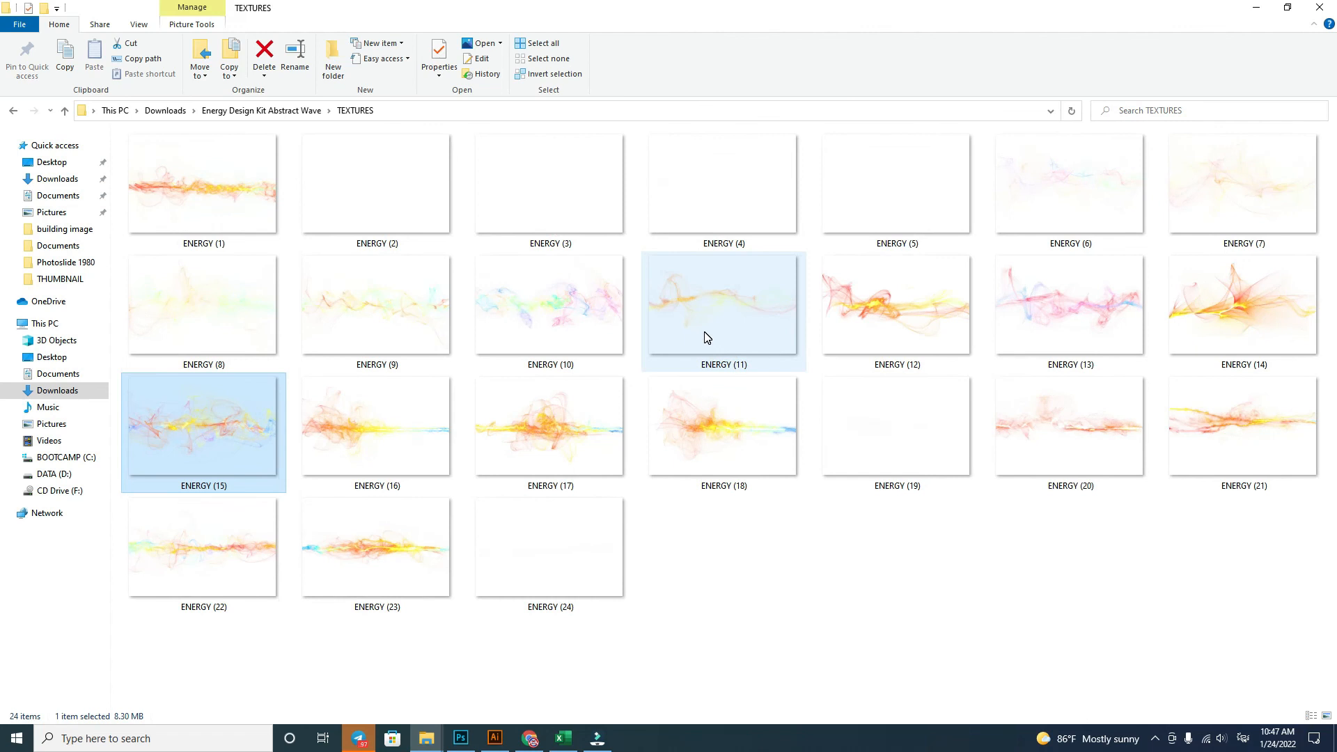
scroll(706, 336, up, 1)
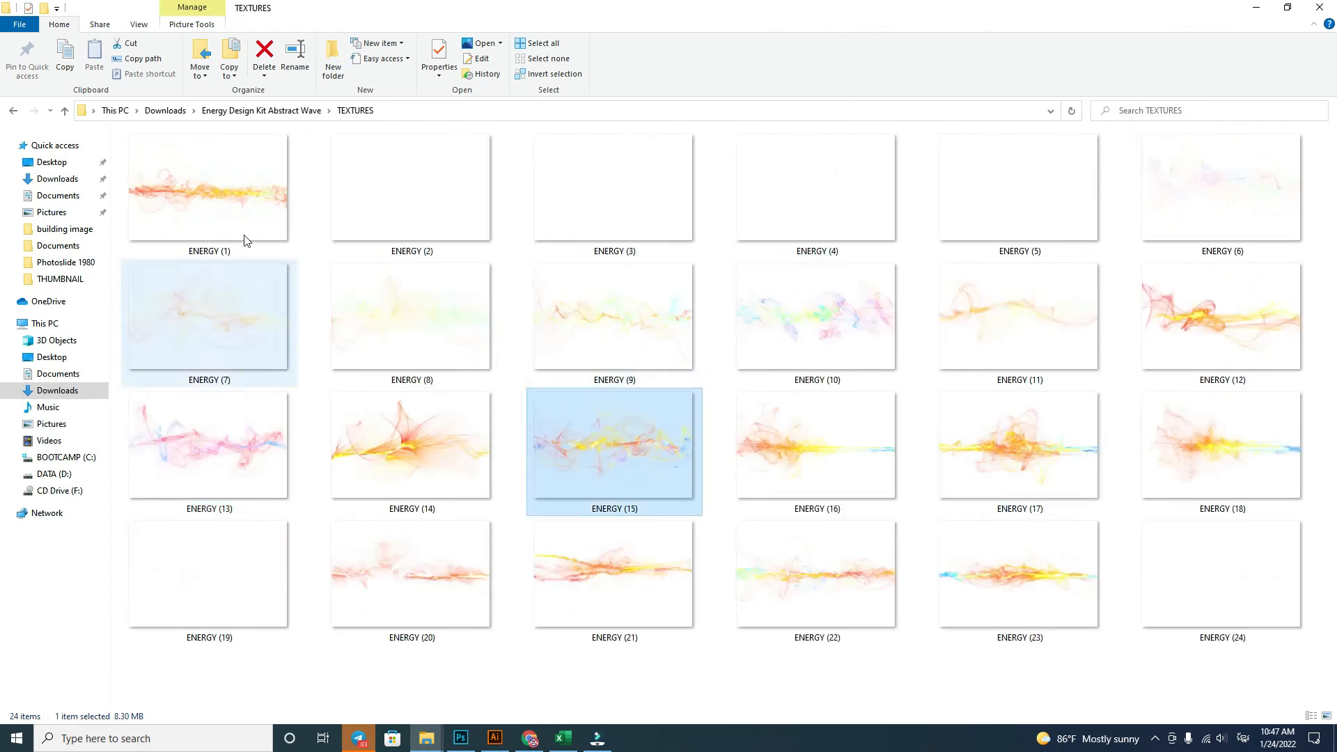
Step: Switch to Telegram
click(358, 738)
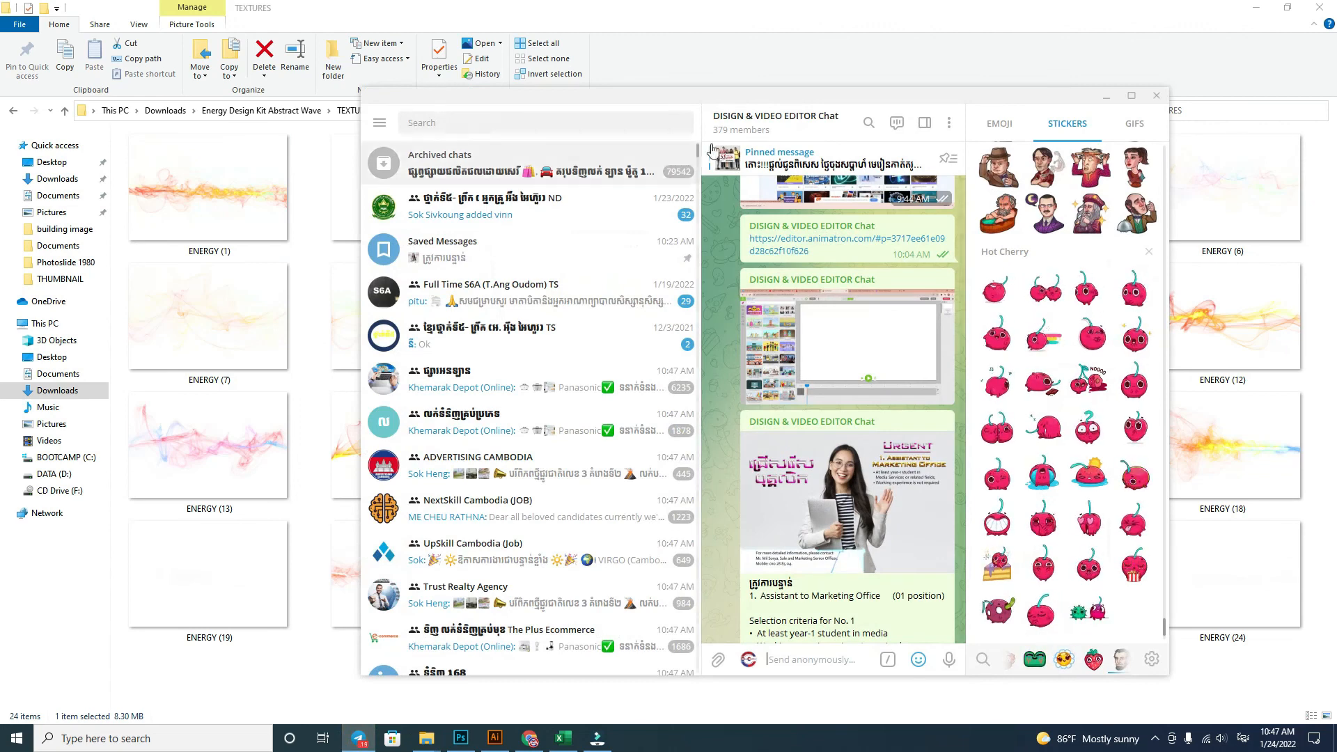